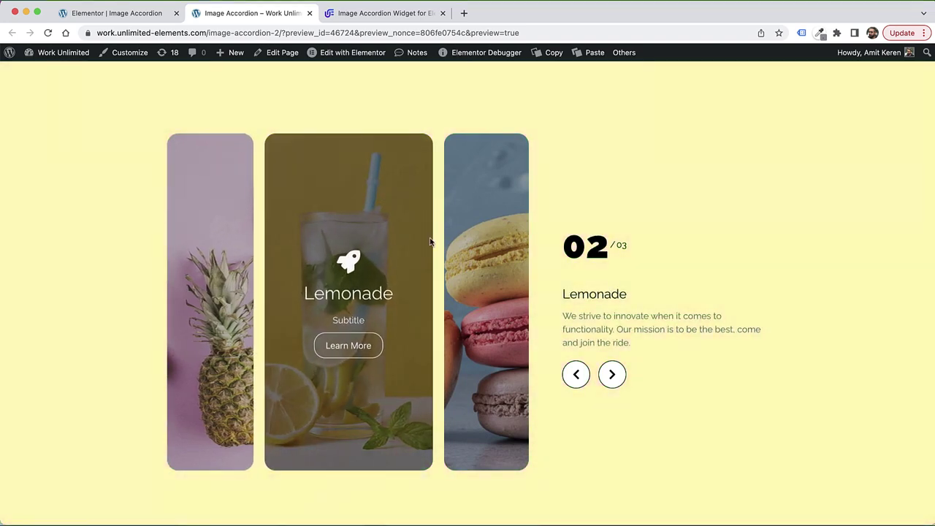
Examine the finished image accordion demo, previewing the Pineapple, Lemonade and Macaroon items and cycling through the connected slides
{"action": "mouse_move", "coordinate": [459, 291]}
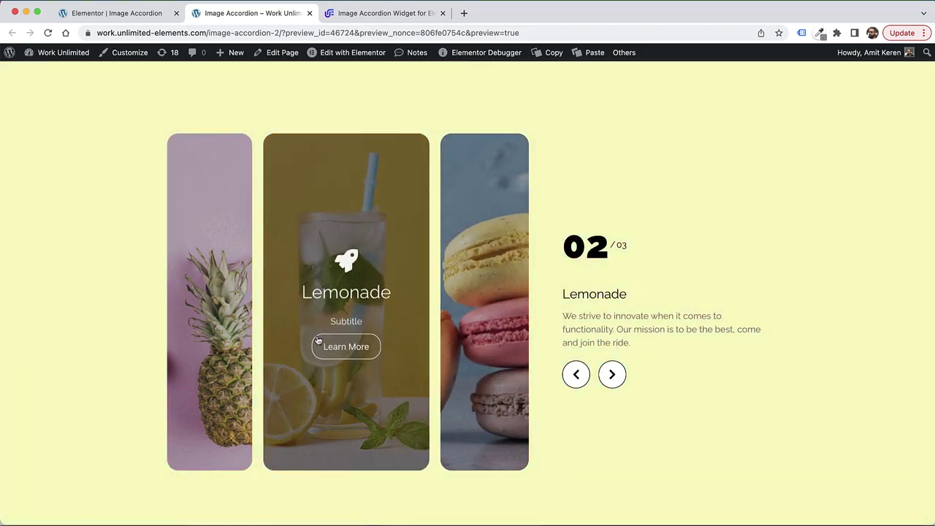
{"action": "mouse_move", "coordinate": [229, 331]}
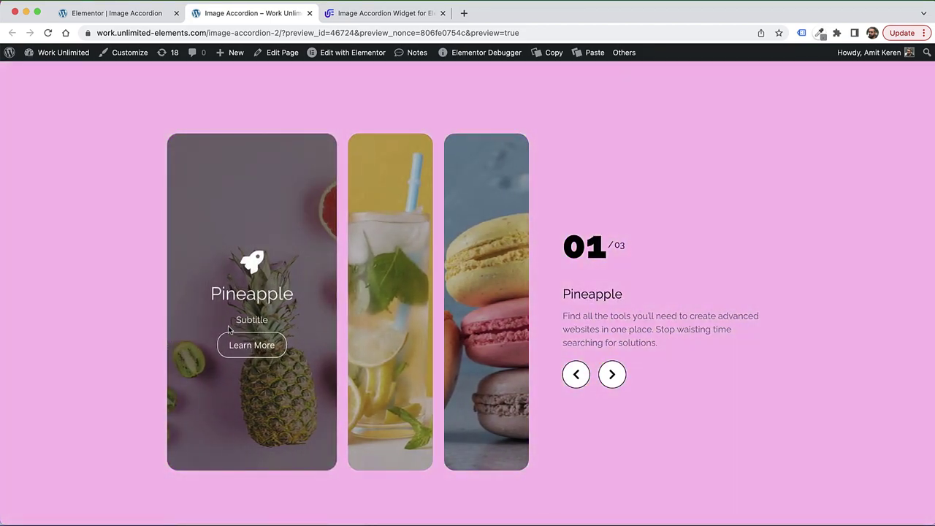
{"action": "mouse_move", "coordinate": [378, 252]}
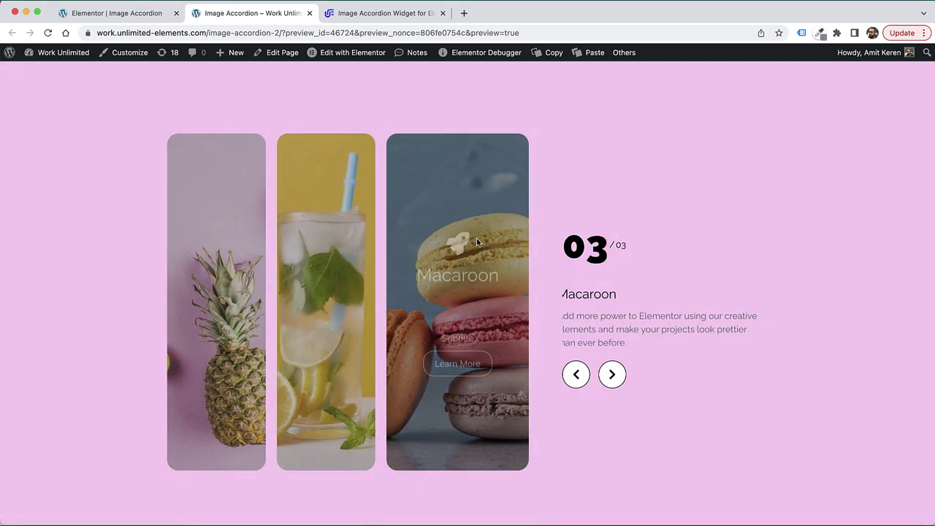
{"action": "mouse_move", "coordinate": [315, 259]}
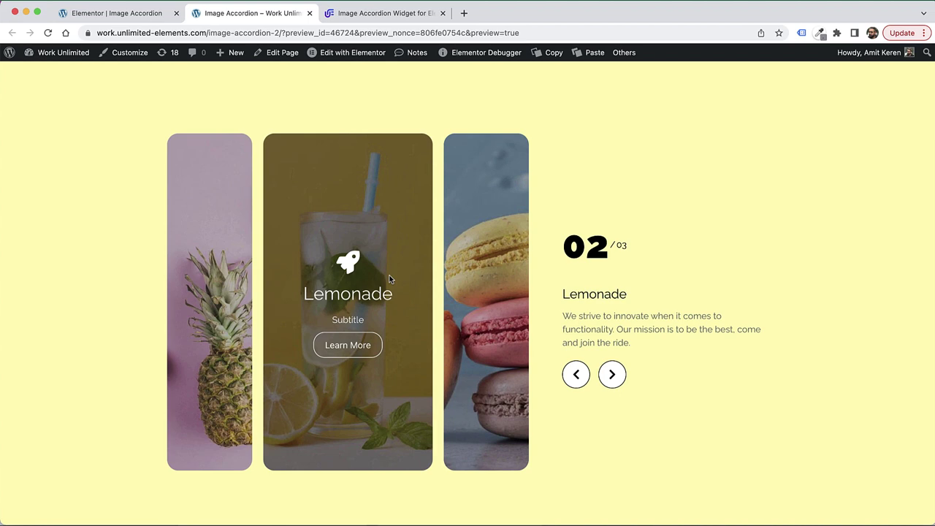
{"action": "mouse_move", "coordinate": [488, 284]}
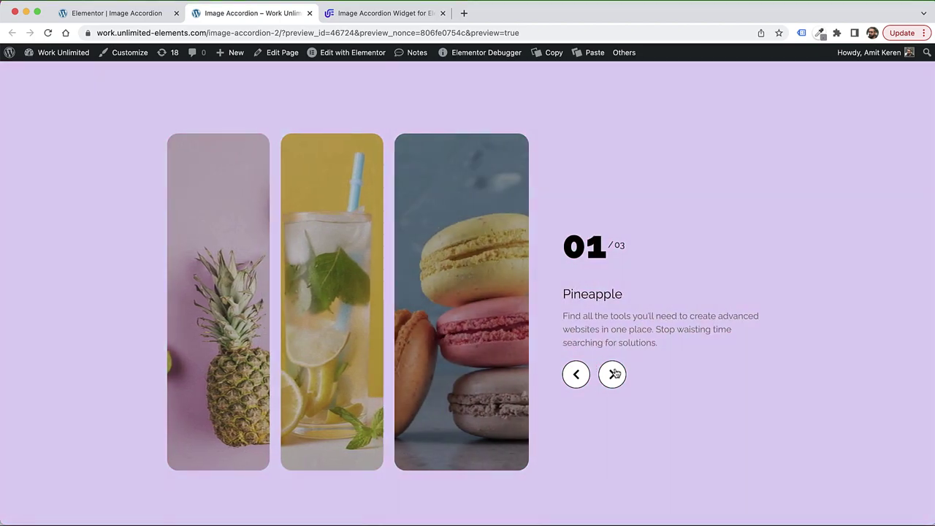
{"action": "left_click", "coordinate": [613, 374]}
{"action": "left_click", "coordinate": [613, 374]}
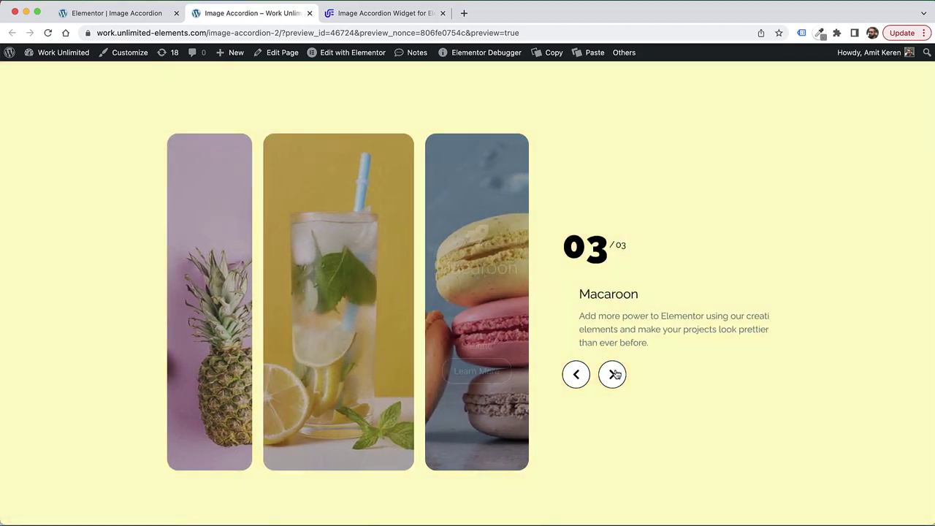
{"action": "left_click", "coordinate": [612, 375]}
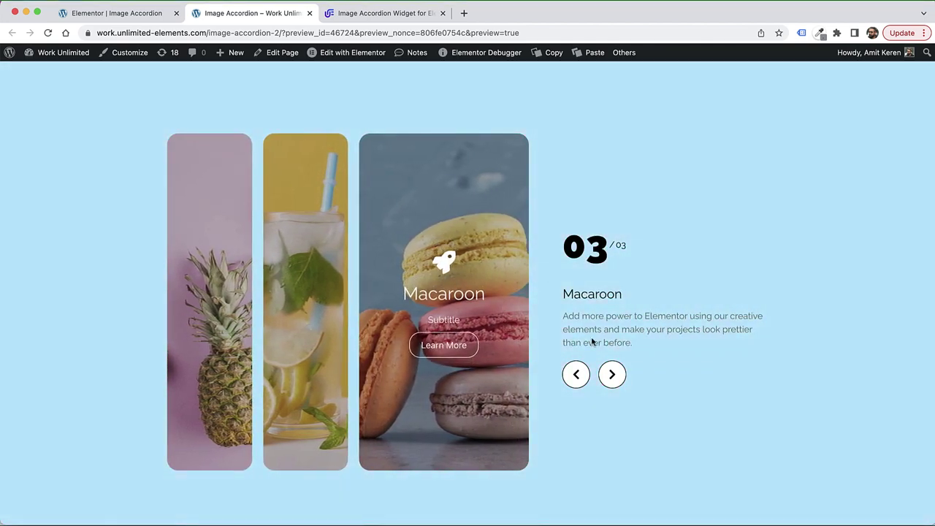
{"action": "left_click", "coordinate": [620, 377]}
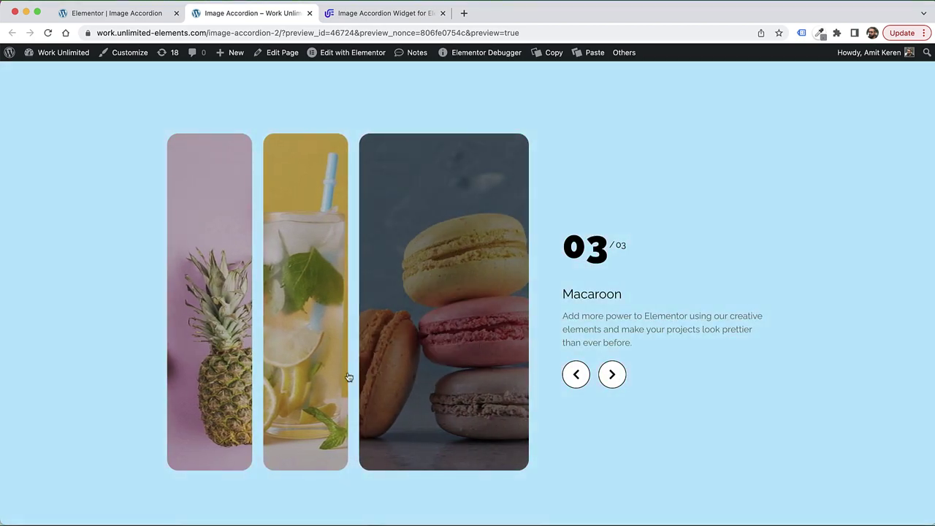
{"action": "mouse_move", "coordinate": [291, 376]}
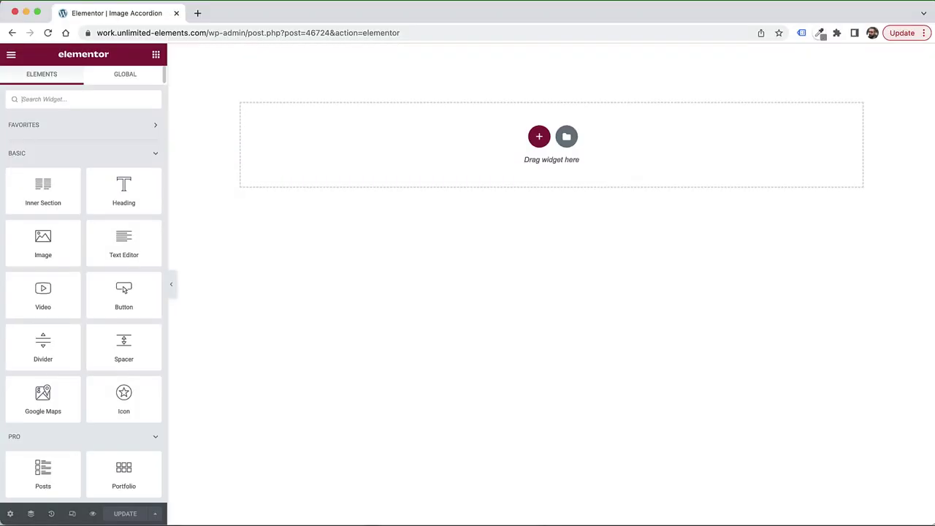
Find the Image Accordion widget by searching for "image acc" and add it to the empty page
{"action": "type", "text": "i"}
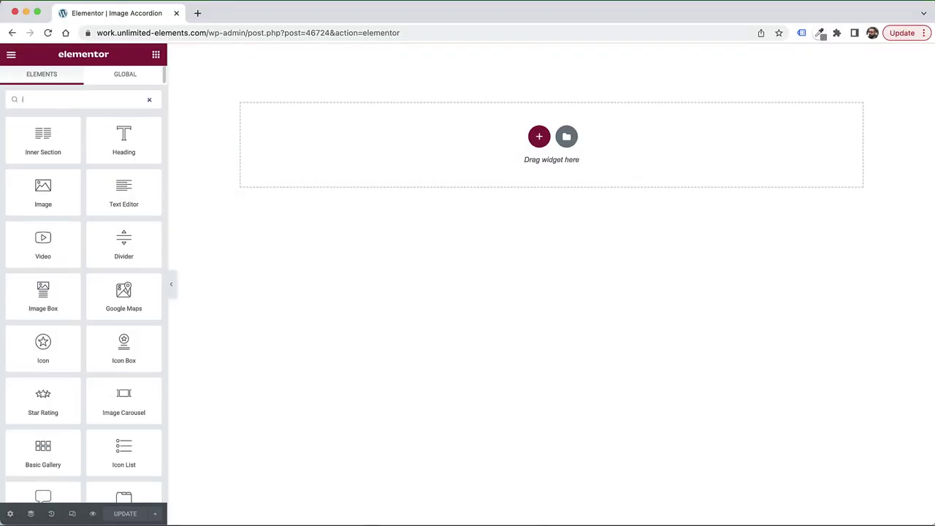
{"action": "type", "text": "mage acc"}
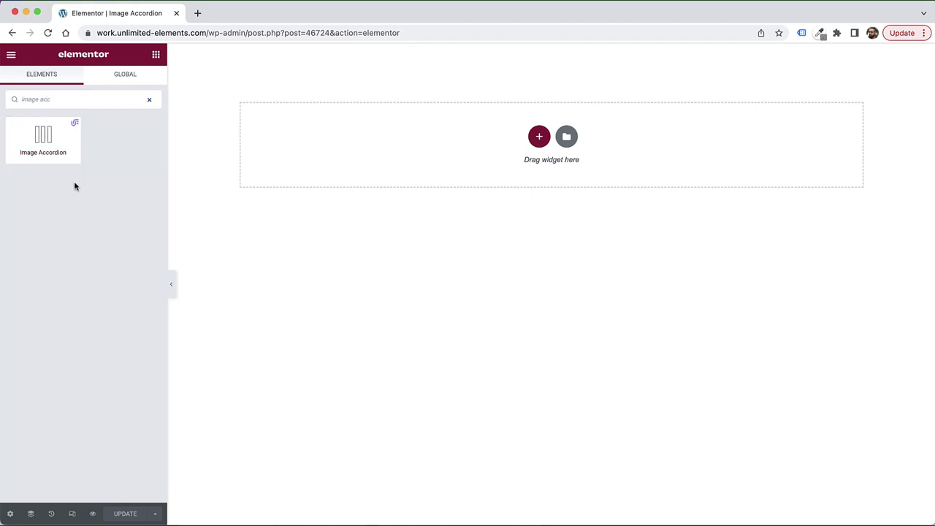
{"action": "left_click_drag", "start_coordinate": [43, 147], "coordinate": [488, 158]}
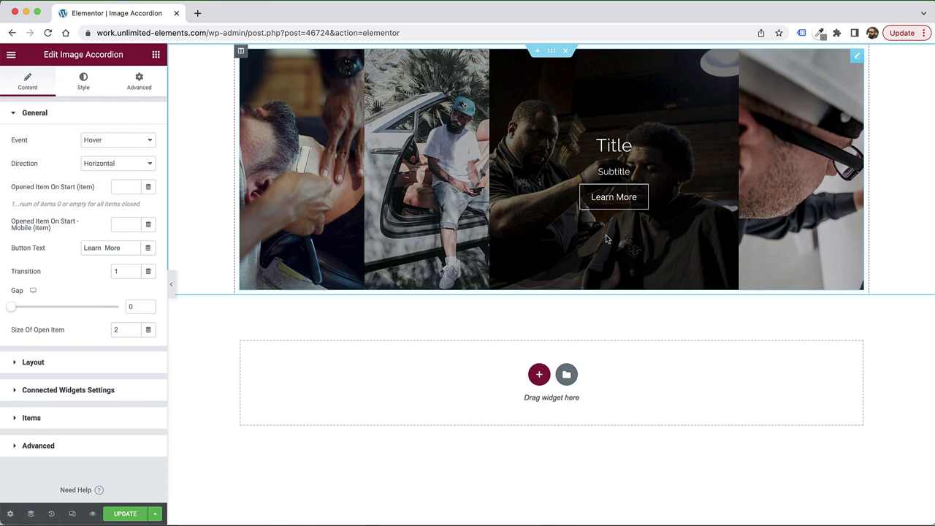
{"action": "mouse_move", "coordinate": [439, 179]}
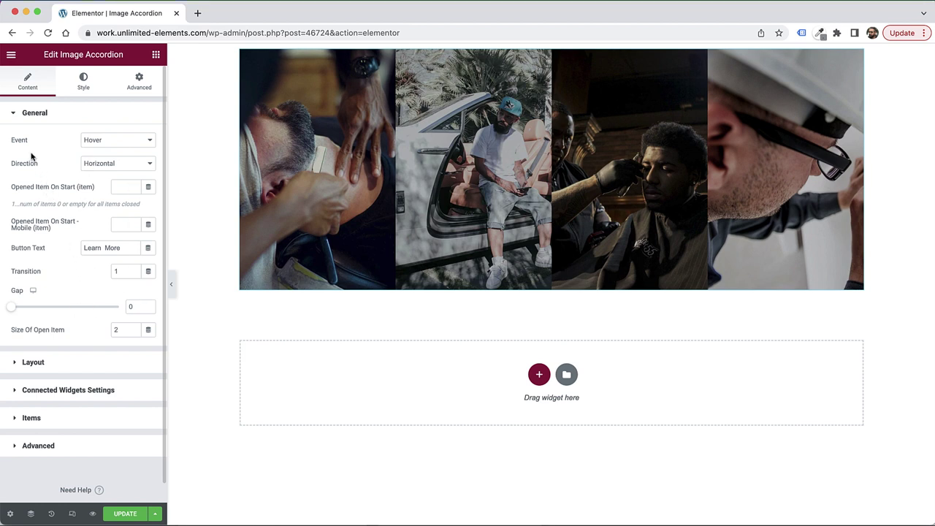
Try the Click event by opening the accordion's second image, and restore the event to Hover
{"action": "left_click", "coordinate": [90, 140]}
{"action": "left_click", "coordinate": [92, 150]}
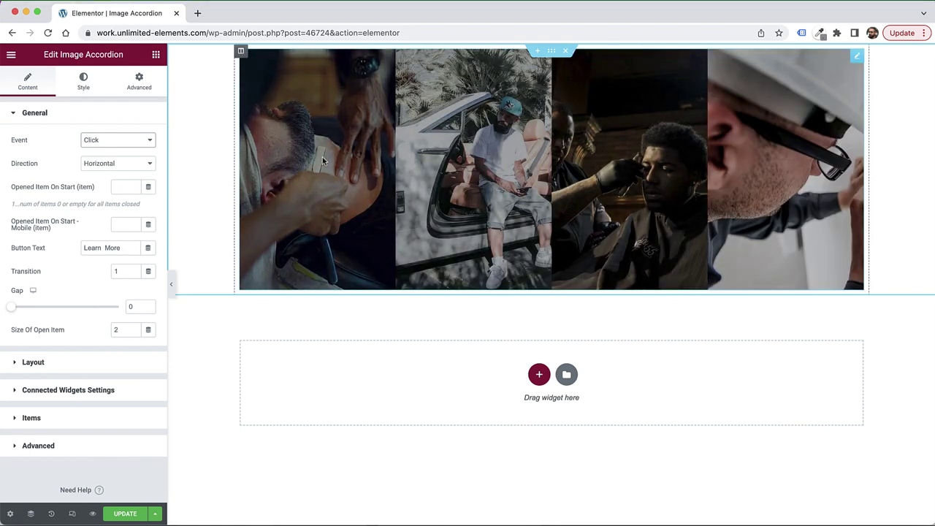
{"action": "left_click", "coordinate": [468, 167]}
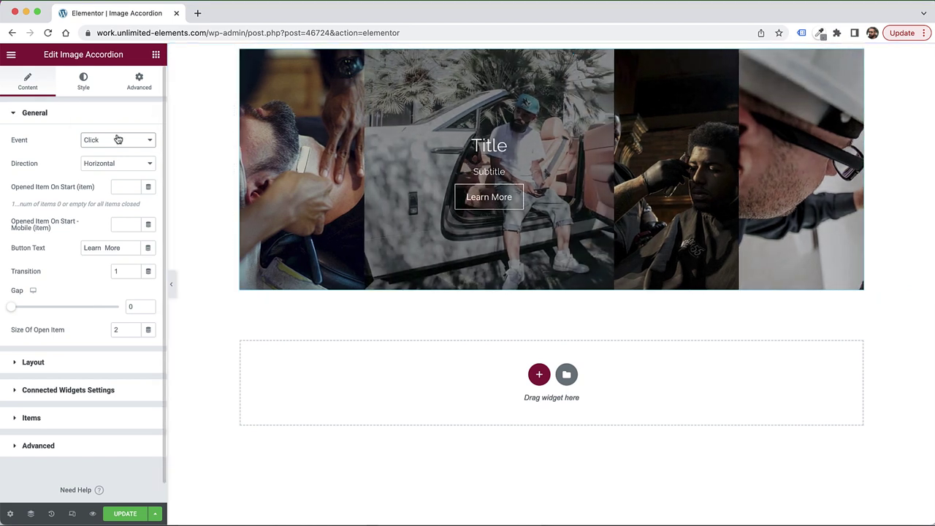
{"action": "left_click", "coordinate": [117, 139]}
{"action": "left_click", "coordinate": [105, 130]}
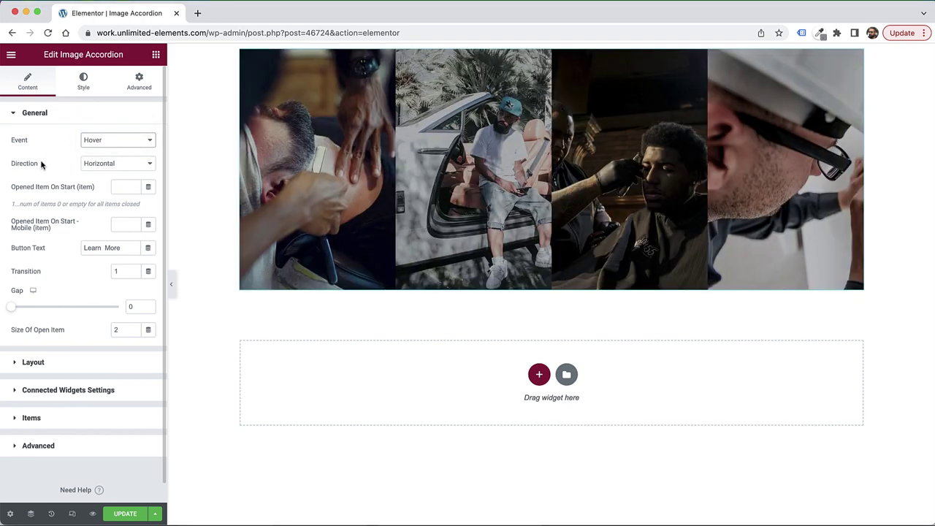
Try the Vertical direction for the accordion and restore it to Horizontal
{"action": "left_click", "coordinate": [93, 164]}
{"action": "left_click", "coordinate": [102, 175]}
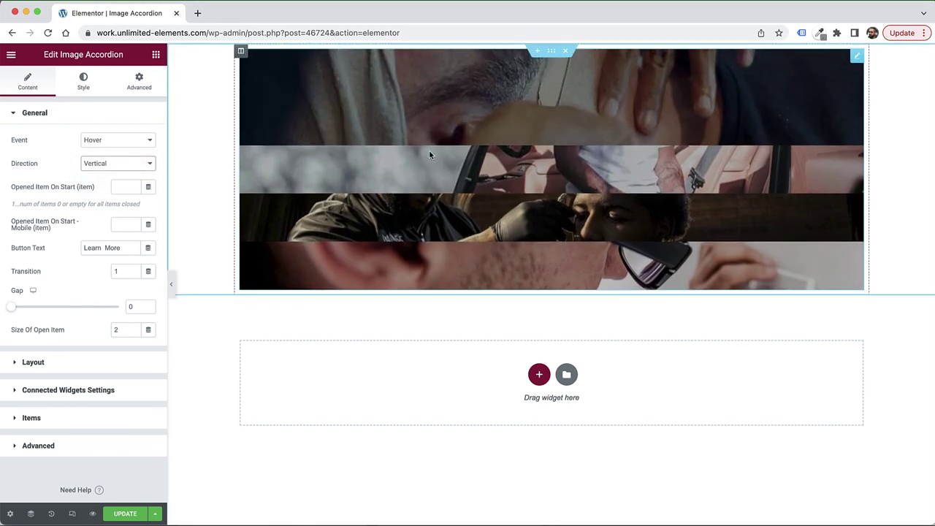
{"action": "left_click", "coordinate": [101, 158]}
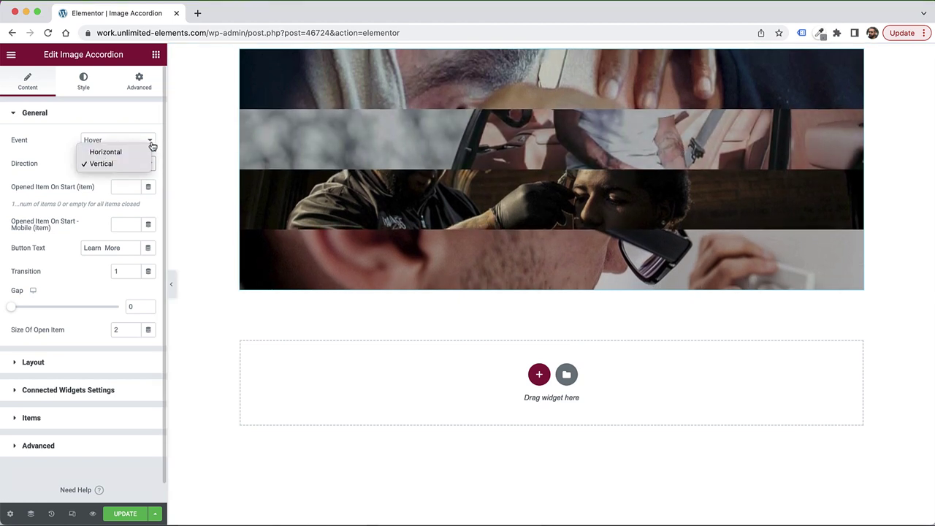
{"action": "left_click", "coordinate": [64, 164]}
{"action": "left_click", "coordinate": [107, 166]}
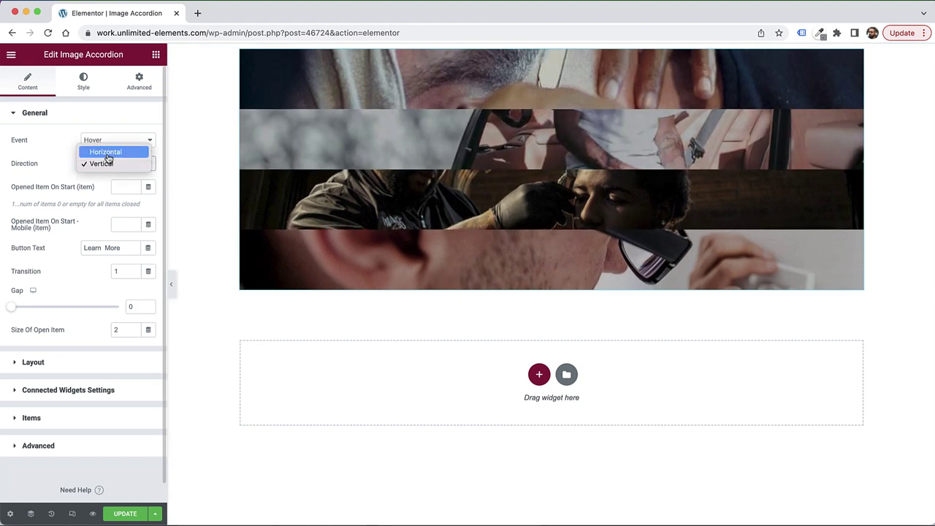
{"action": "left_click", "coordinate": [108, 153]}
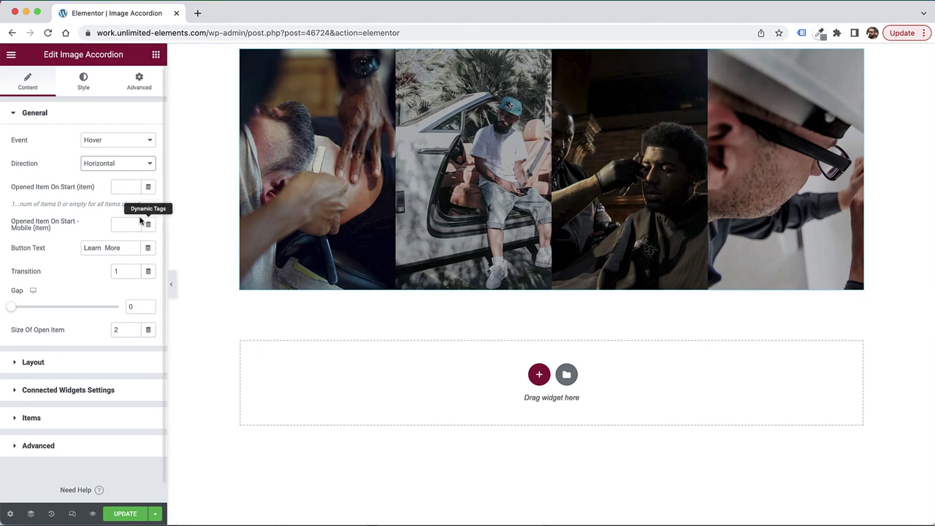
Try items 1 and 2 as the accordion item opened on start, and settle on item 1
{"action": "left_click", "coordinate": [120, 189]}
{"action": "type", "text": "1"}
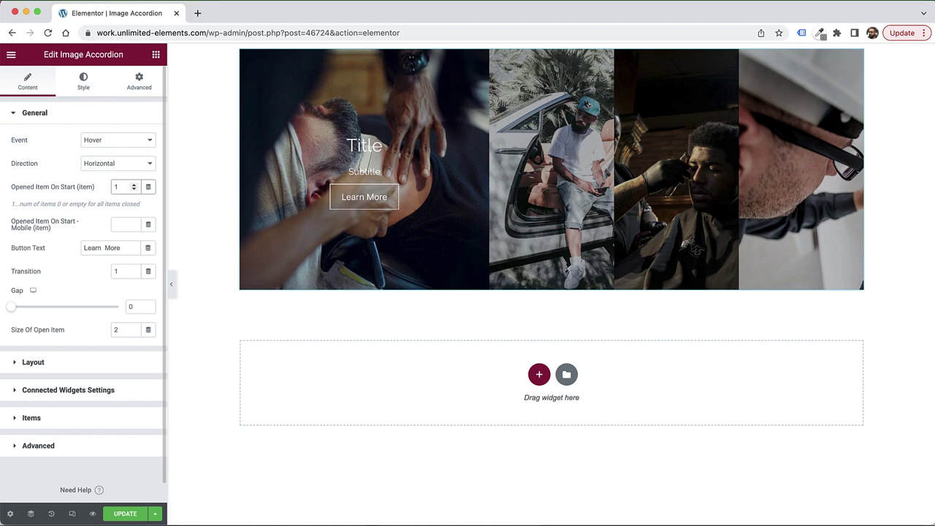
{"action": "key", "text": "BackSpace"}
{"action": "type", "text": "2"}
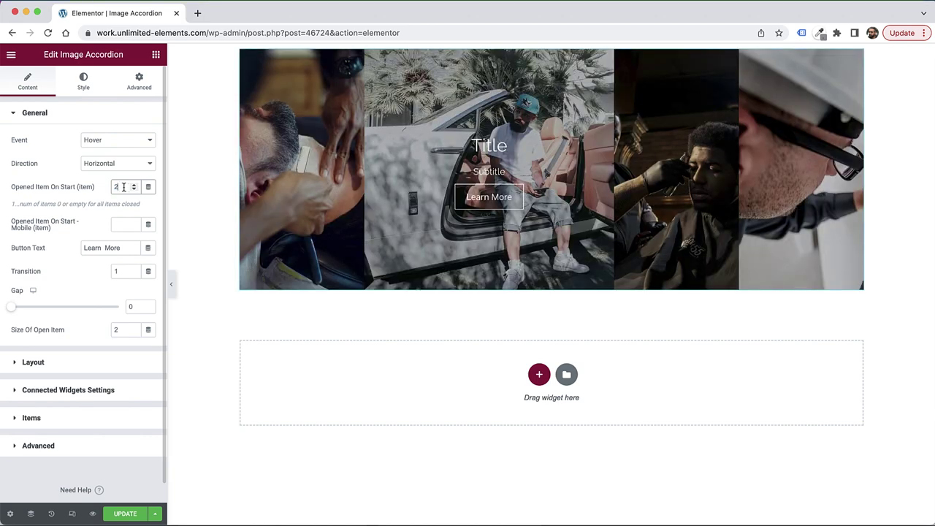
{"action": "type", "text": "1"}
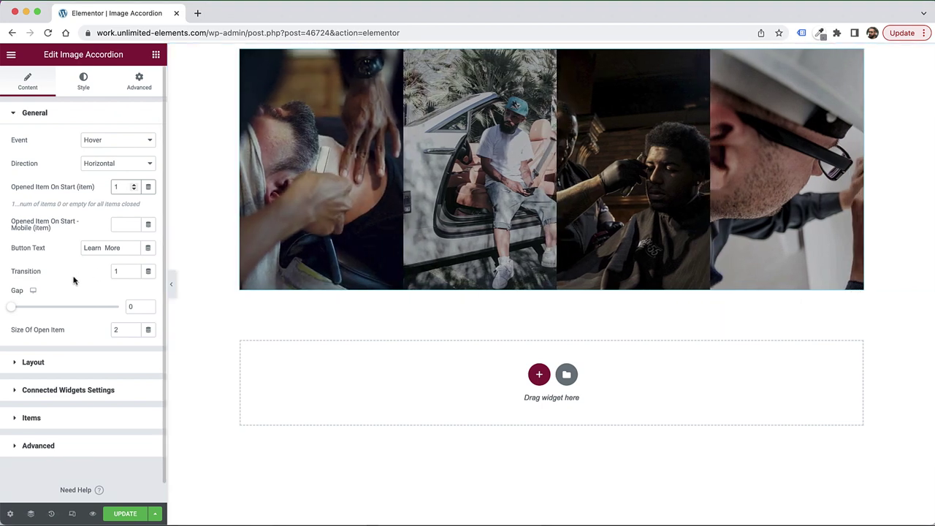
Set the gap between the accordion items to 20 and preview the spacing
{"action": "left_click", "coordinate": [123, 271]}
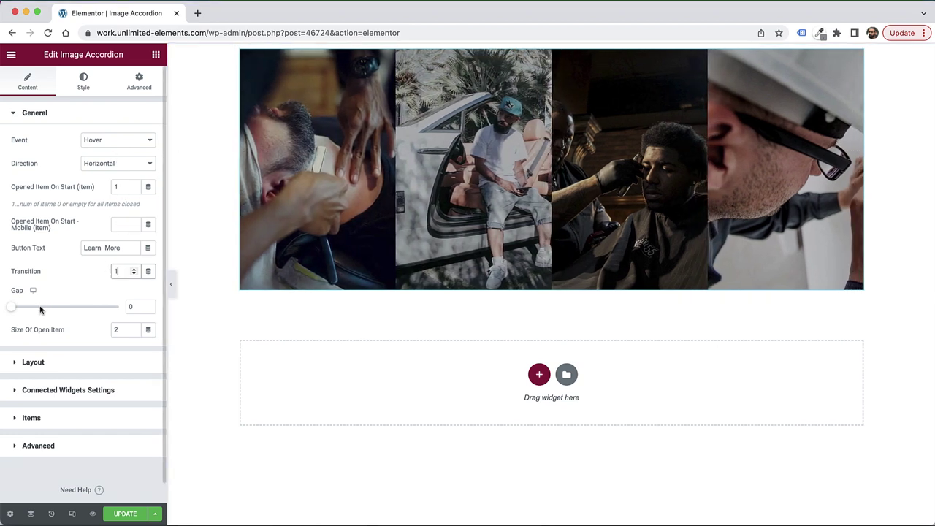
{"action": "left_click", "coordinate": [134, 307]}
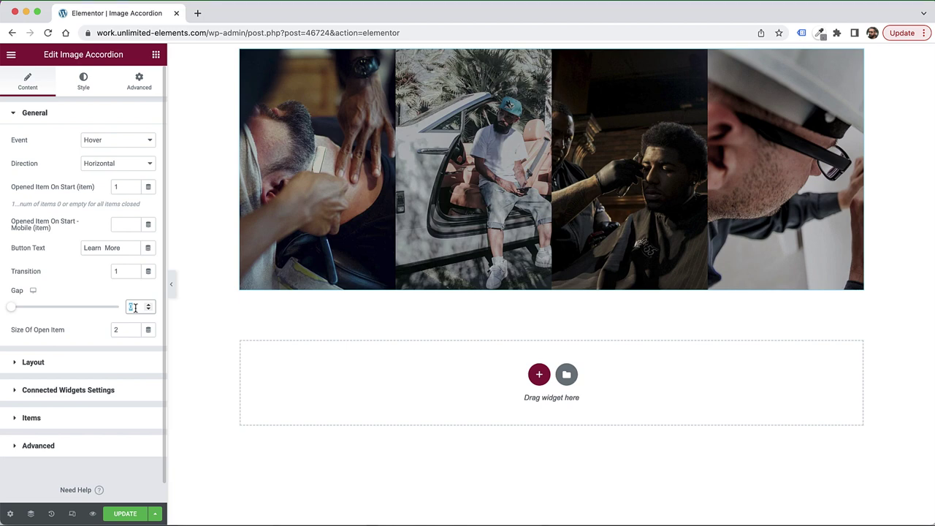
{"action": "type", "text": "20"}
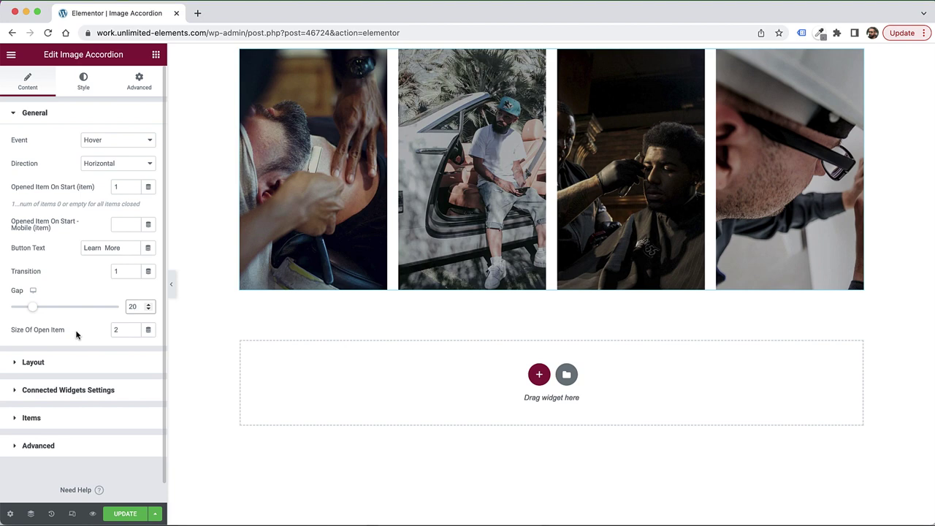
{"action": "scroll", "coordinate": [76, 335], "scroll_direction": "down", "scroll_amount": 1}
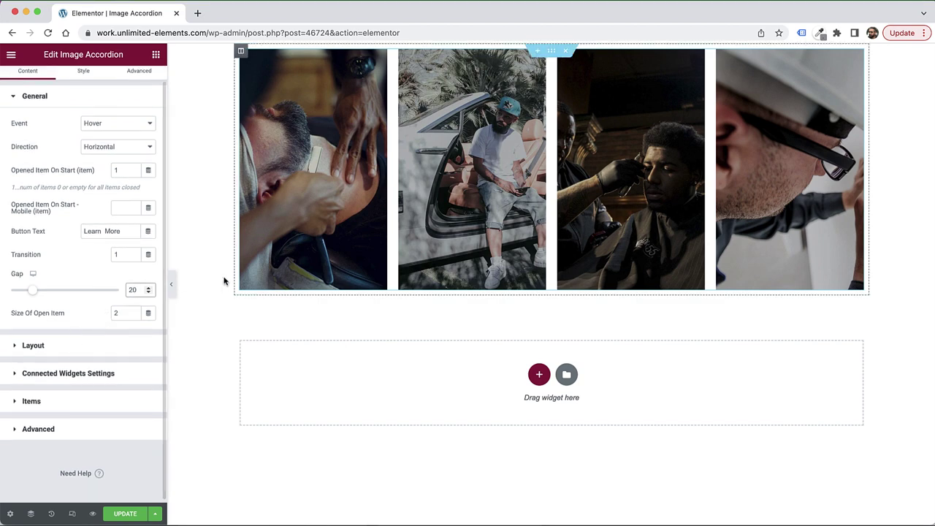
{"action": "mouse_move", "coordinate": [283, 255]}
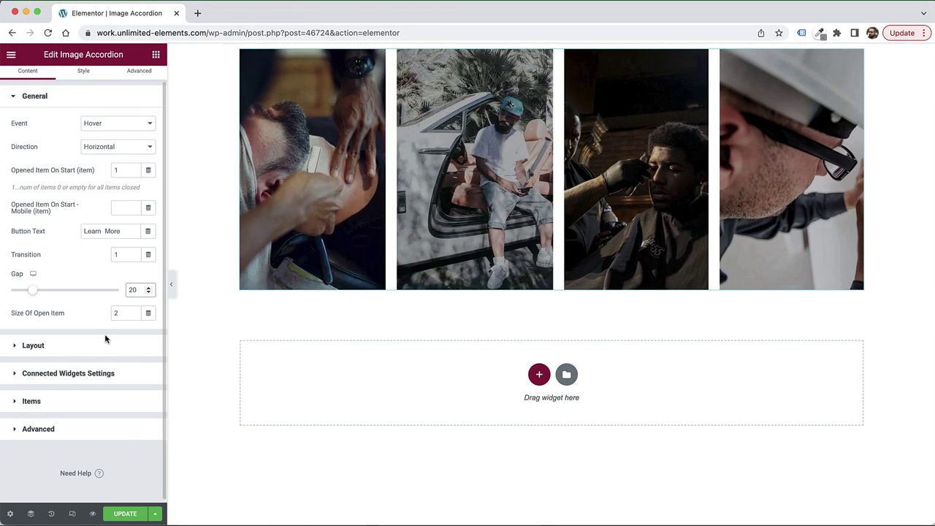
Try an open item size of 3 and restore the size to 2
{"action": "double_click", "coordinate": [116, 312]}
{"action": "type", "text": "3"}
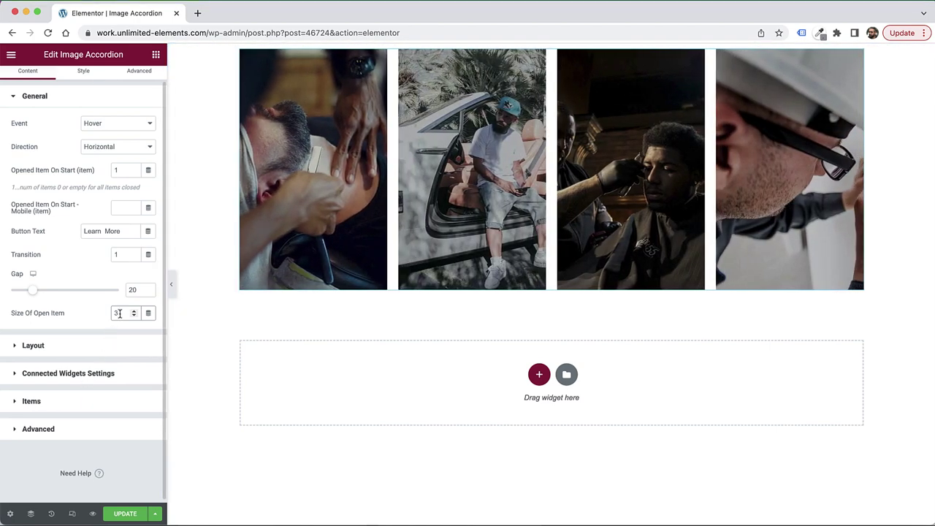
{"action": "type", "text": "2"}
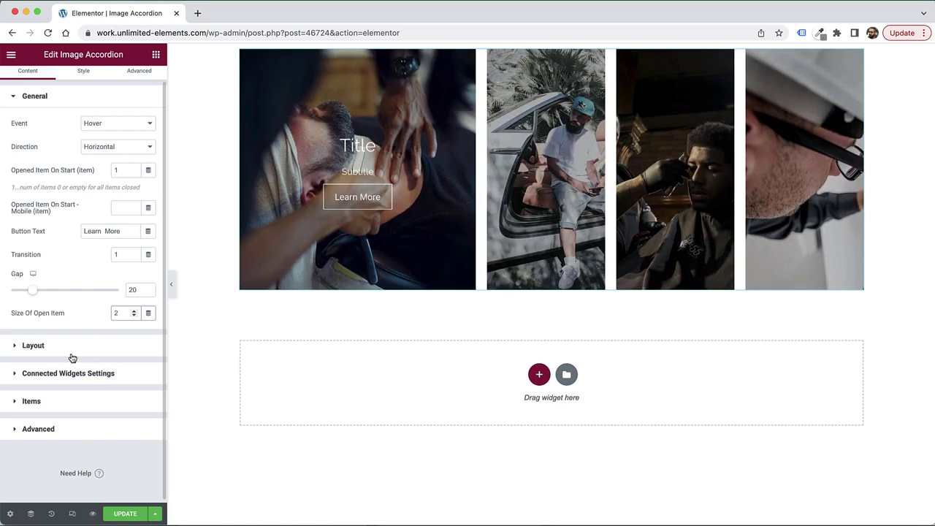
Enable Show Icon in the accordion's layout settings
{"action": "left_click", "coordinate": [72, 357]}
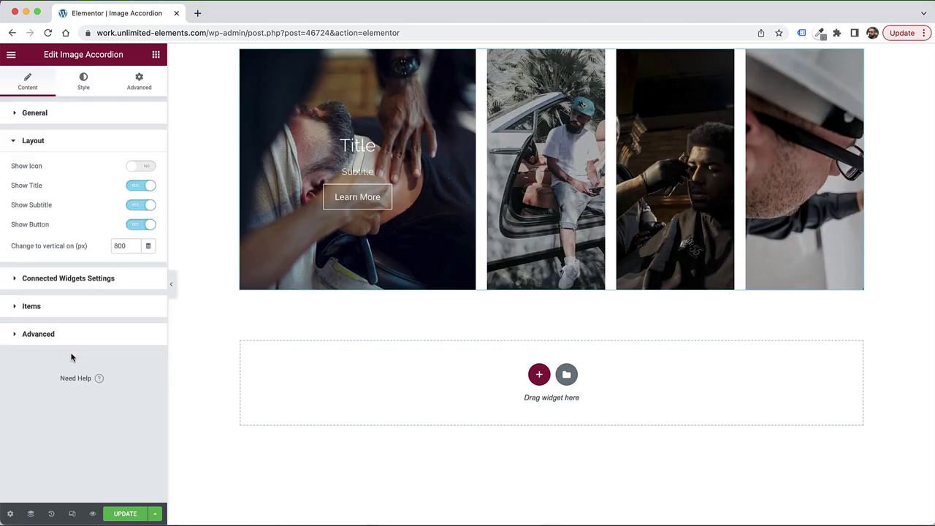
{"action": "left_click", "coordinate": [135, 167]}
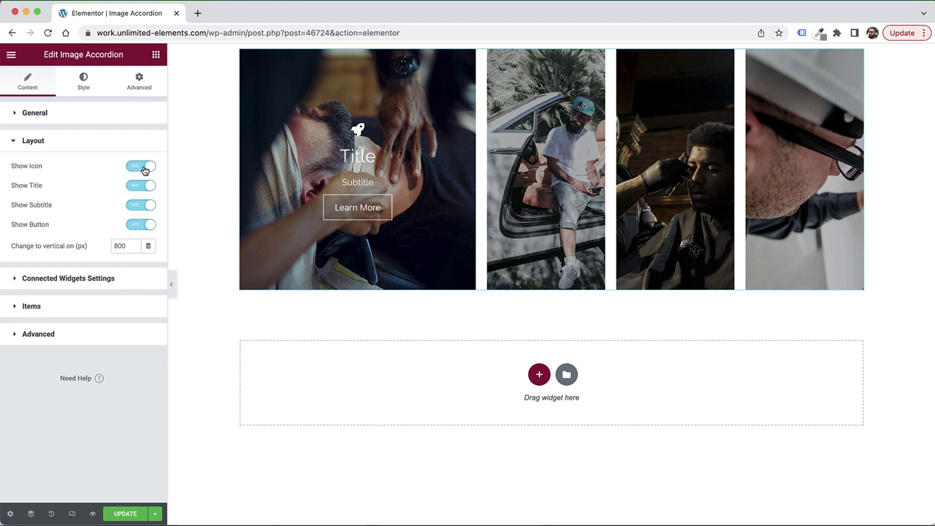
Upload accordion-1.jpeg, accordion-2.jpeg and accordion-3.jpeg from the Desktop to the media library for the accordion items
{"action": "left_click", "coordinate": [62, 310]}
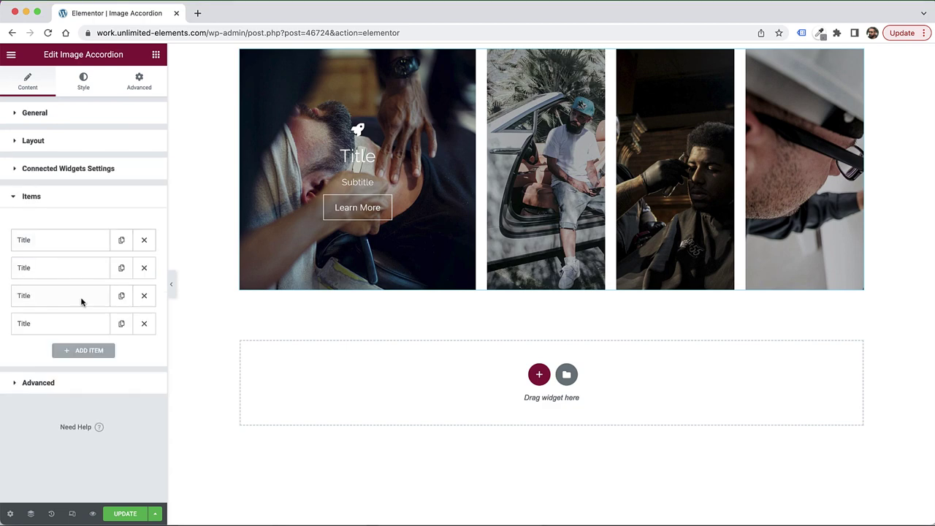
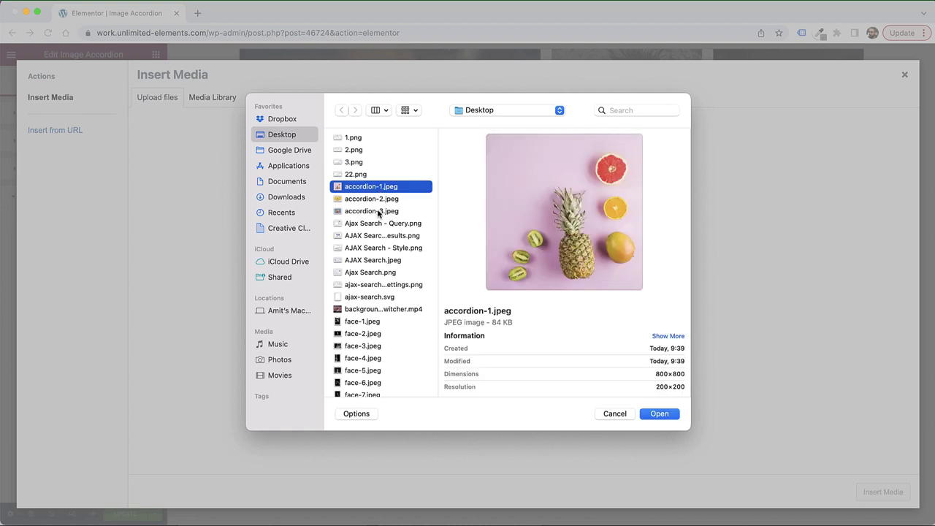
{"action": "left_click", "coordinate": [378, 212], "text": "shift"}
{"action": "key", "text": "Return"}
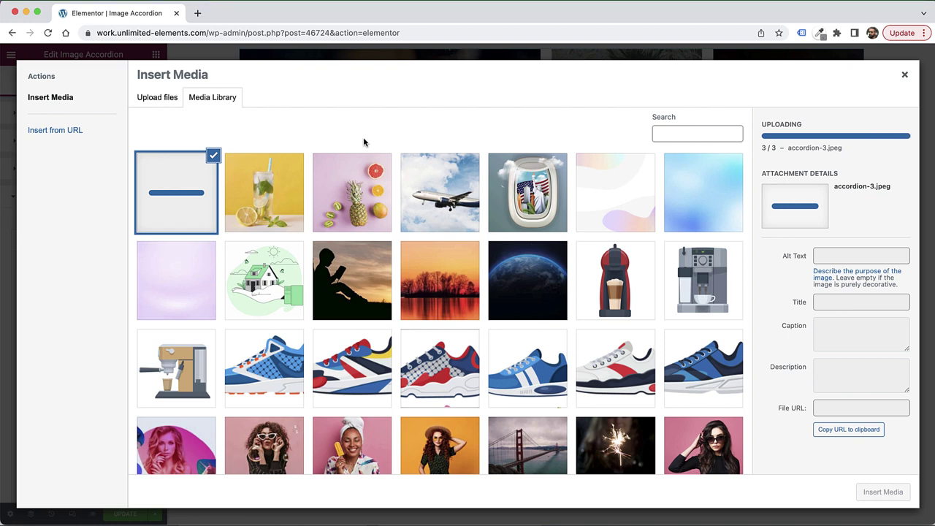
Use the pineapple image accordion-1.jpeg for the first accordion item and set its title to Pineapple
{"action": "left_click", "coordinate": [370, 204]}
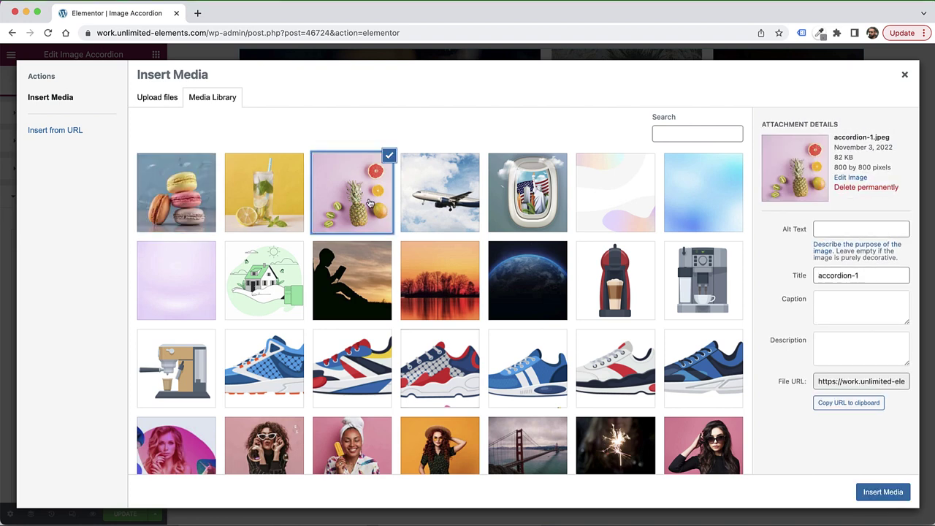
{"action": "left_click", "coordinate": [903, 499]}
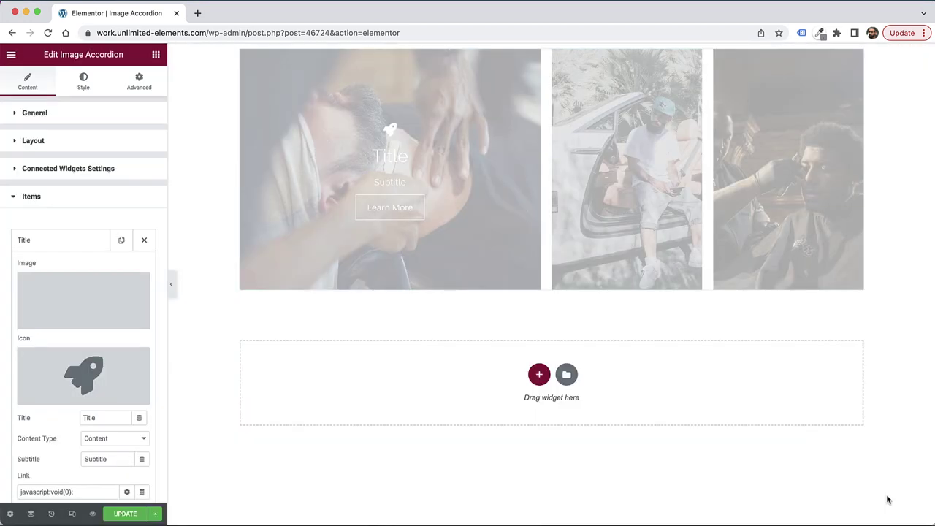
{"action": "left_click", "coordinate": [102, 419]}
{"action": "type", "text": "PP"}
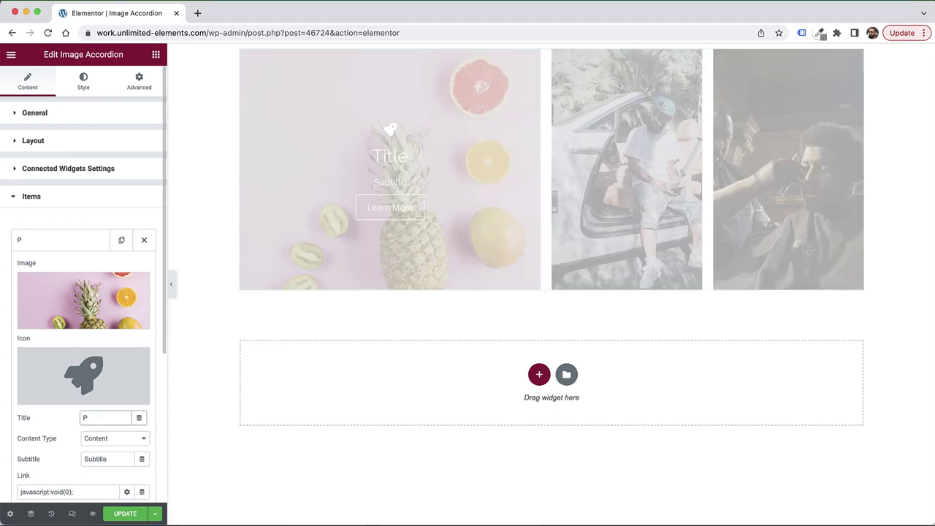
{"action": "key", "text": "BackSpace"}
{"action": "left_click", "coordinate": [46, 245]}
Use the lemonade glass image from the media library for the second accordion item and set its title to Lemonade
{"action": "left_click", "coordinate": [53, 267]}
{"action": "left_click", "coordinate": [86, 330]}
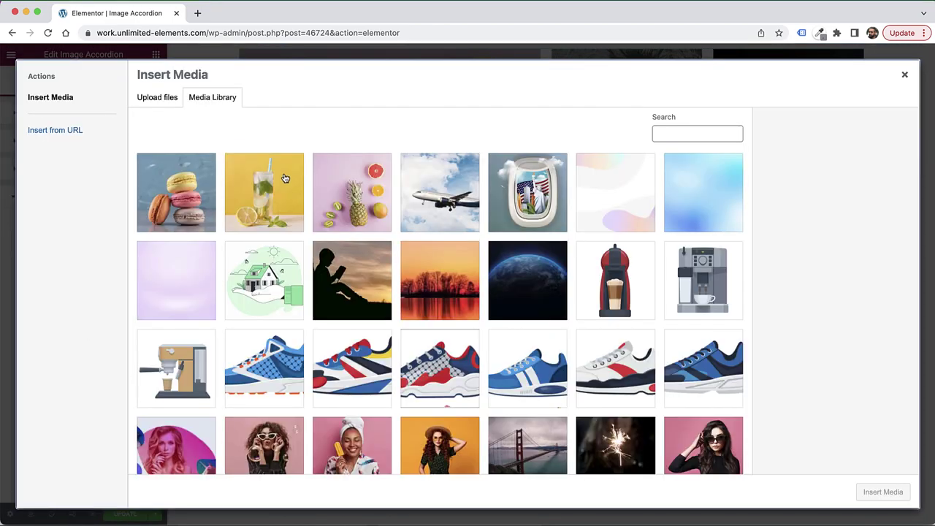
{"action": "left_click", "coordinate": [284, 178]}
{"action": "left_click", "coordinate": [883, 492]}
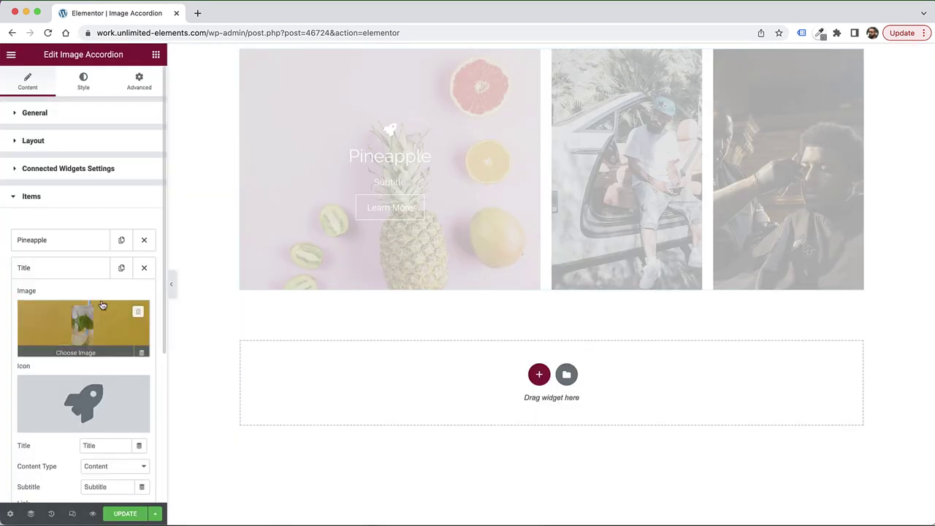
{"action": "double_click", "coordinate": [111, 447]}
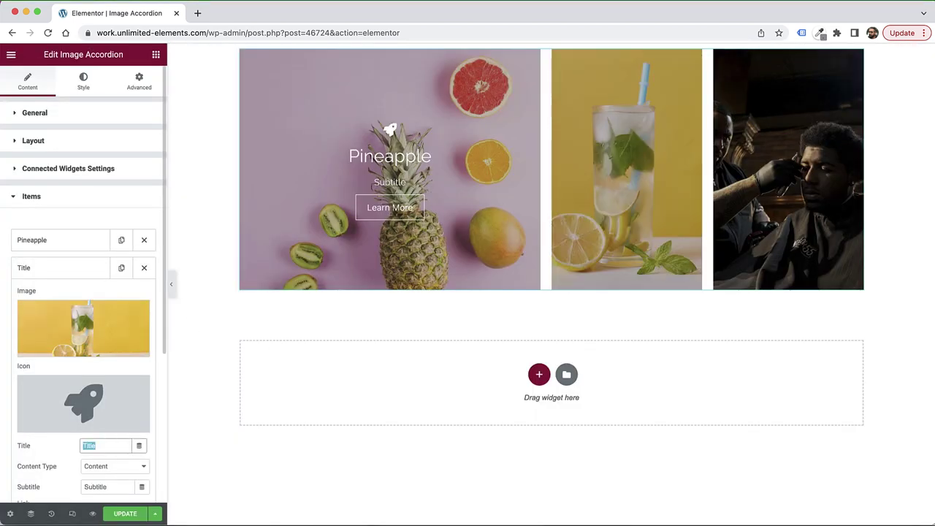
{"action": "type", "text": "Lemonade"}
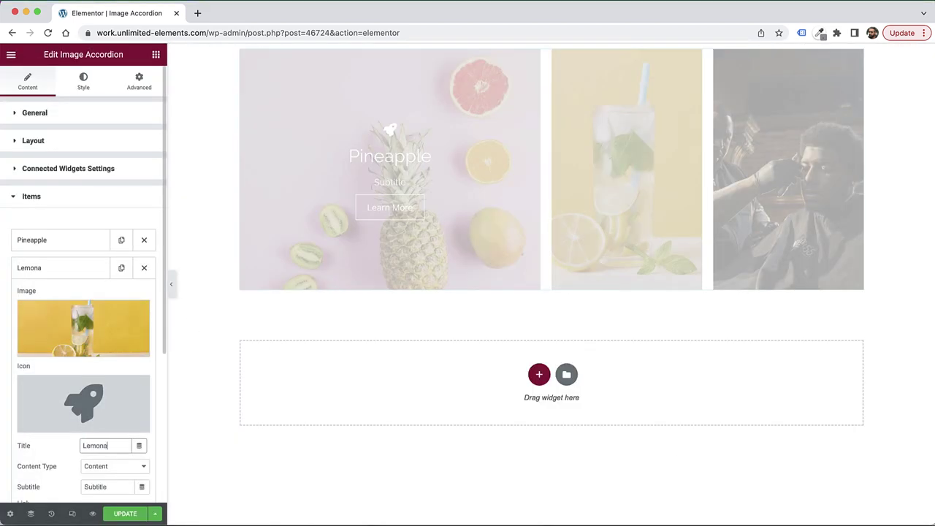
{"action": "left_click", "coordinate": [48, 270]}
Use the macaroon image accordion-3.jpeg for the third accordion item and set its title to Macaroon
{"action": "left_click", "coordinate": [53, 292]}
{"action": "left_click", "coordinate": [99, 365]}
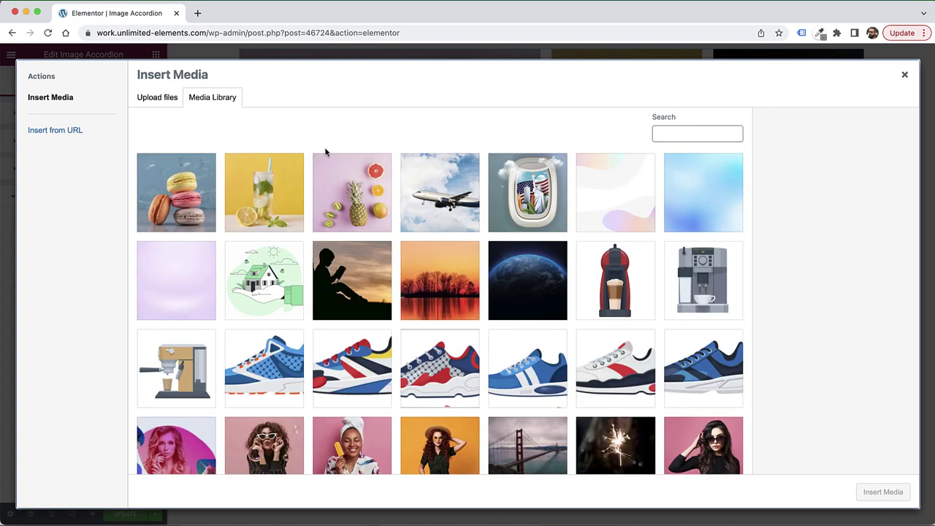
{"action": "left_click", "coordinate": [176, 193]}
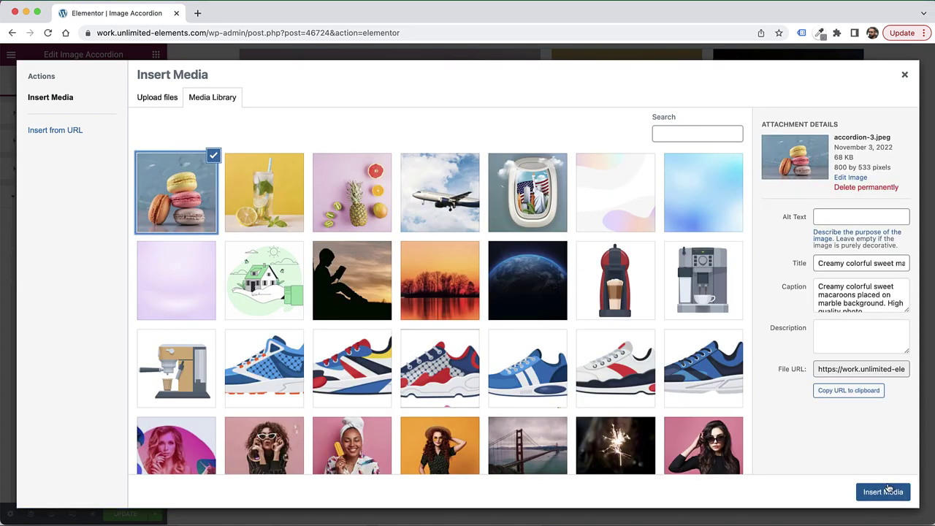
{"action": "left_click", "coordinate": [892, 491]}
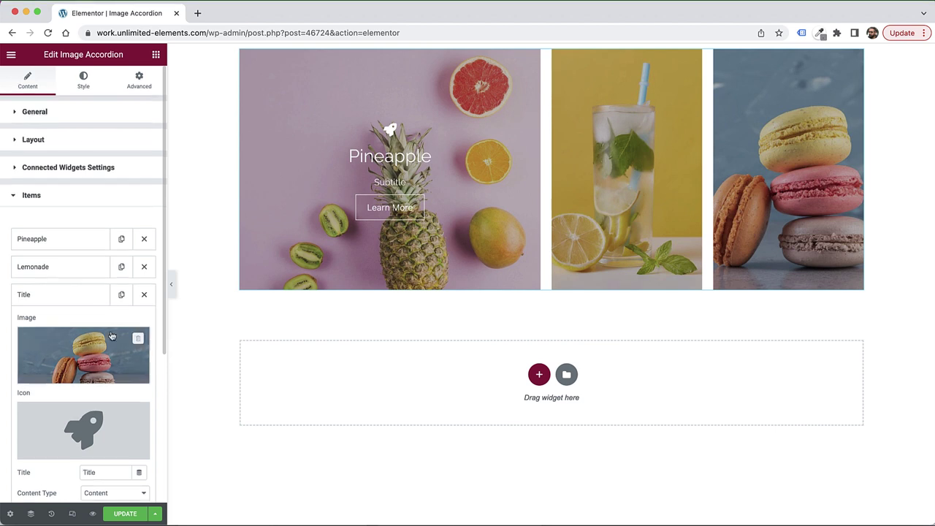
{"action": "double_click", "coordinate": [91, 473]}
{"action": "type", "text": "Macaroon"}
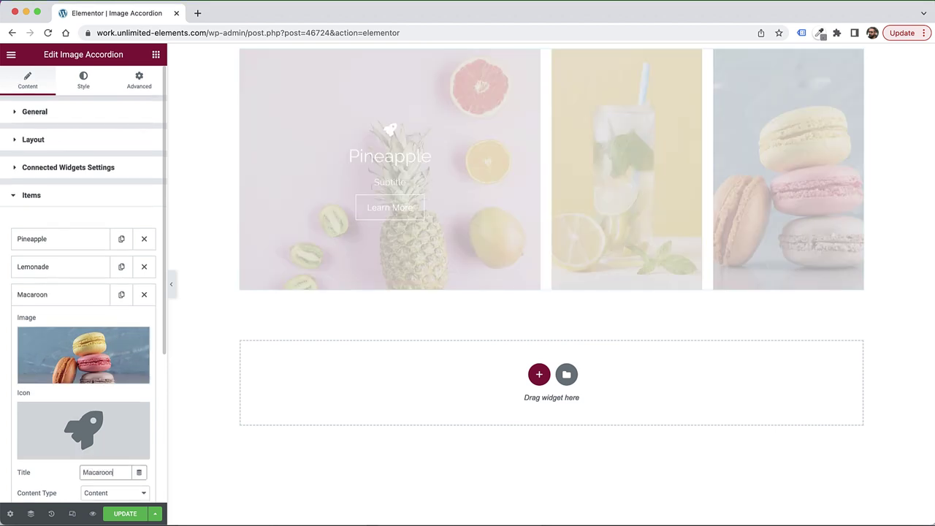
Review the Macaroon item's content type options and the remaining item fields, and preview the opened Pineapple item's Learn More link
{"action": "scroll", "coordinate": [25, 336], "scroll_direction": "down", "scroll_amount": 5}
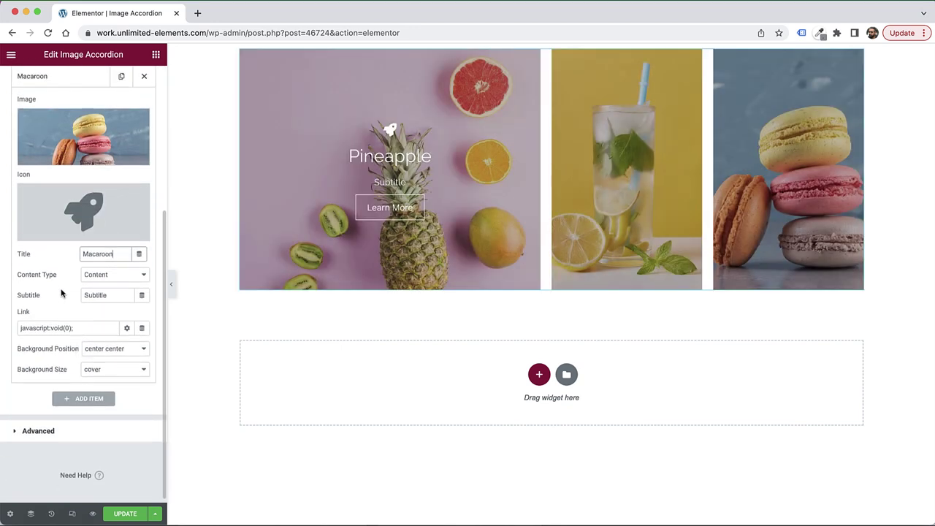
{"action": "scroll", "coordinate": [63, 294], "scroll_direction": "up", "scroll_amount": 2}
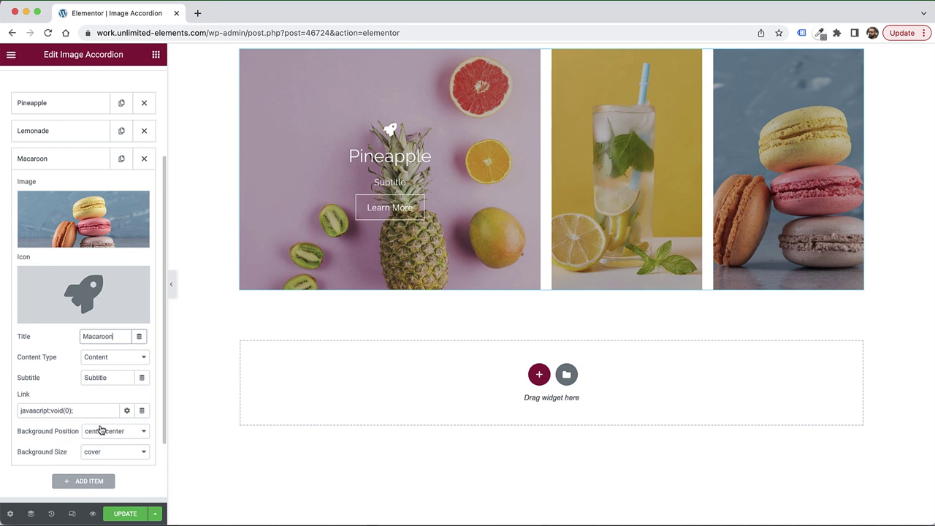
{"action": "left_click", "coordinate": [107, 359]}
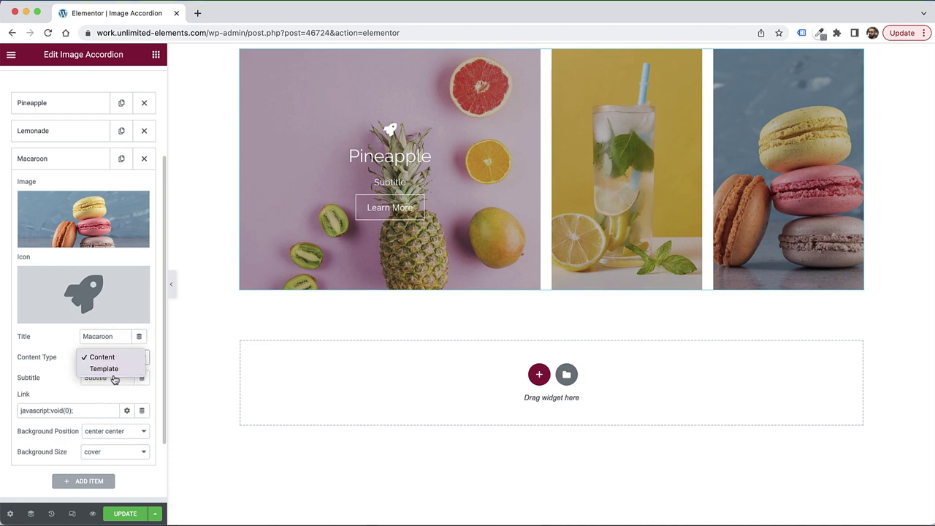
{"action": "left_click", "coordinate": [34, 366]}
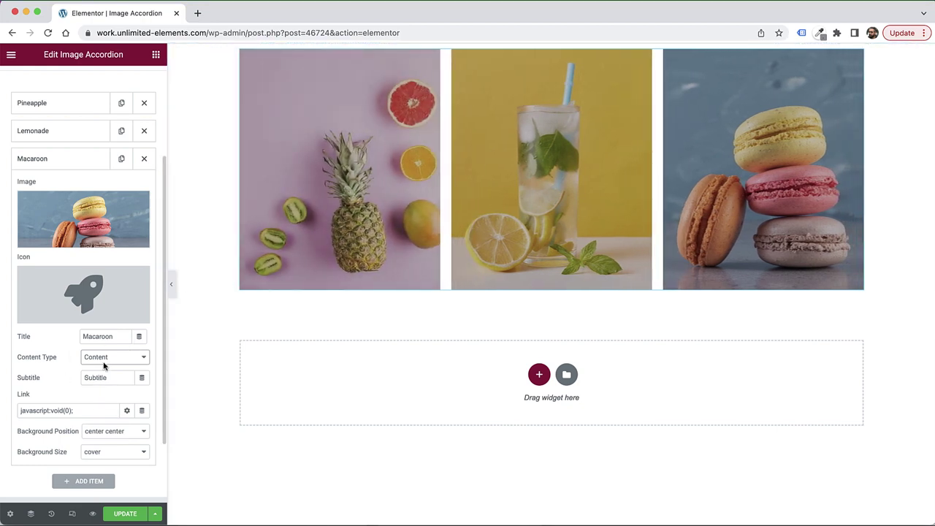
{"action": "left_click", "coordinate": [105, 361]}
{"action": "left_click", "coordinate": [42, 375]}
{"action": "mouse_move", "coordinate": [388, 209]}
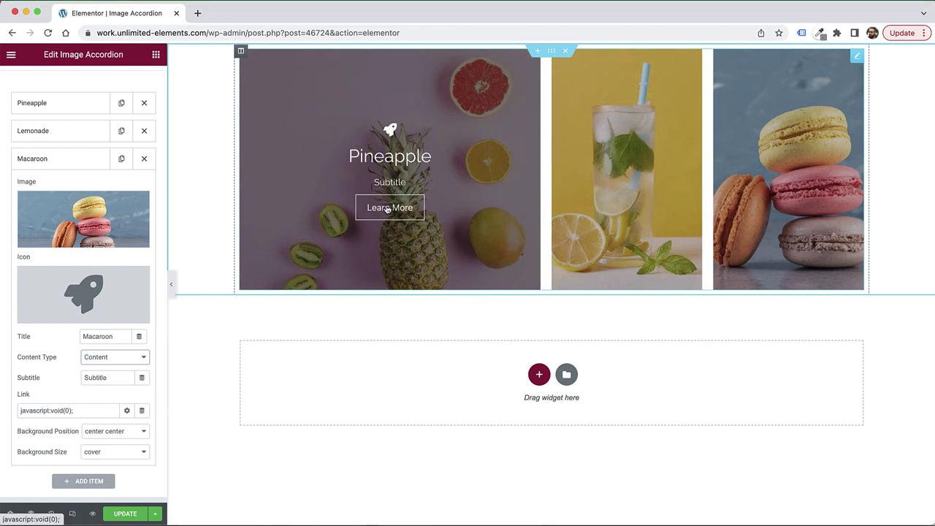
Try the left center background position on the Macaroon item and restore it to center center
{"action": "left_click", "coordinate": [94, 437]}
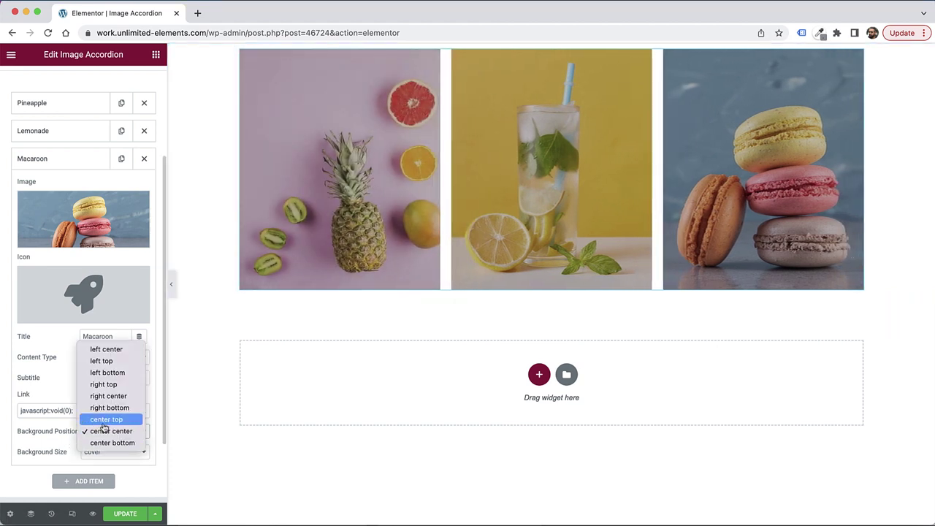
{"action": "left_click", "coordinate": [106, 349]}
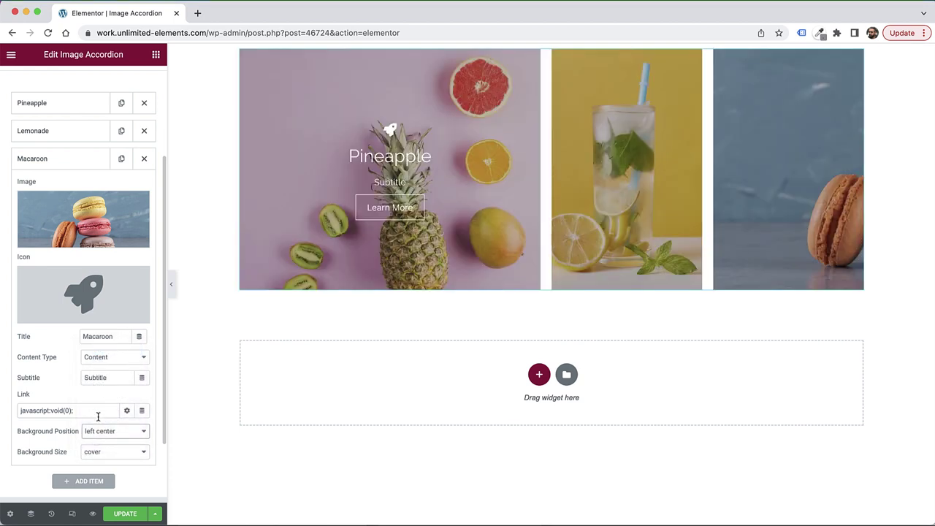
{"action": "left_click", "coordinate": [101, 434]}
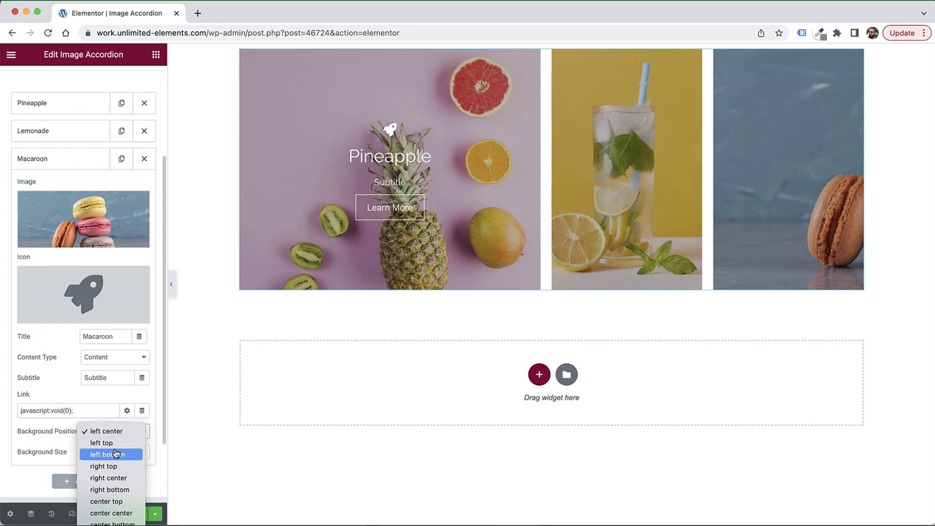
{"action": "left_click", "coordinate": [122, 514]}
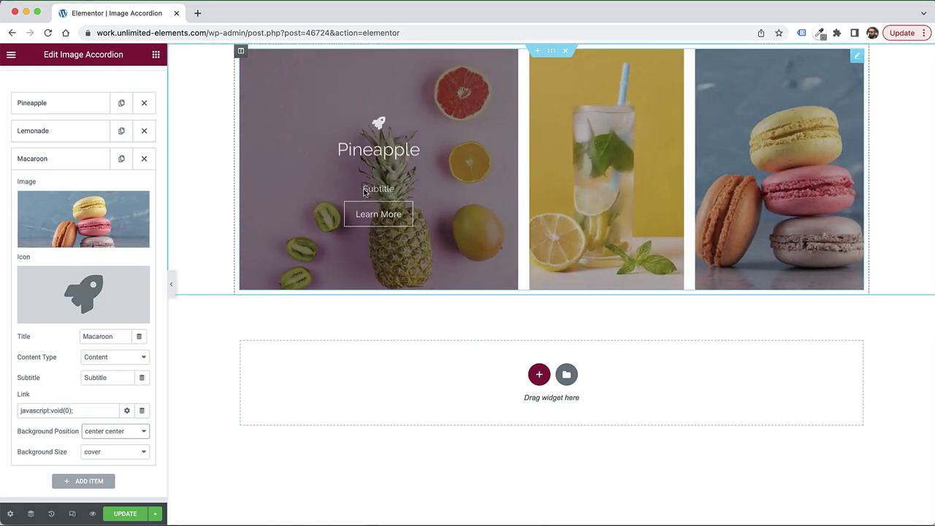
{"action": "scroll", "coordinate": [58, 167], "scroll_direction": "up", "scroll_amount": 4}
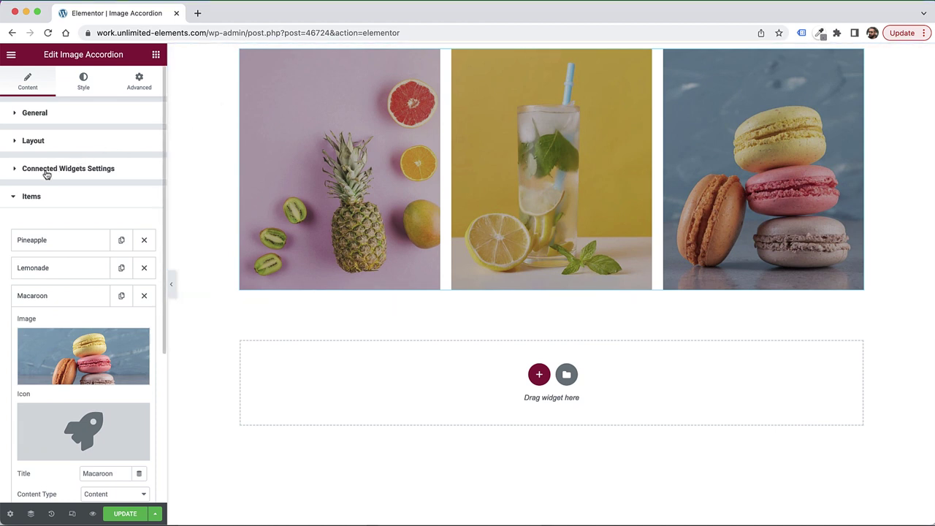
{"action": "key", "text": "Escape"}
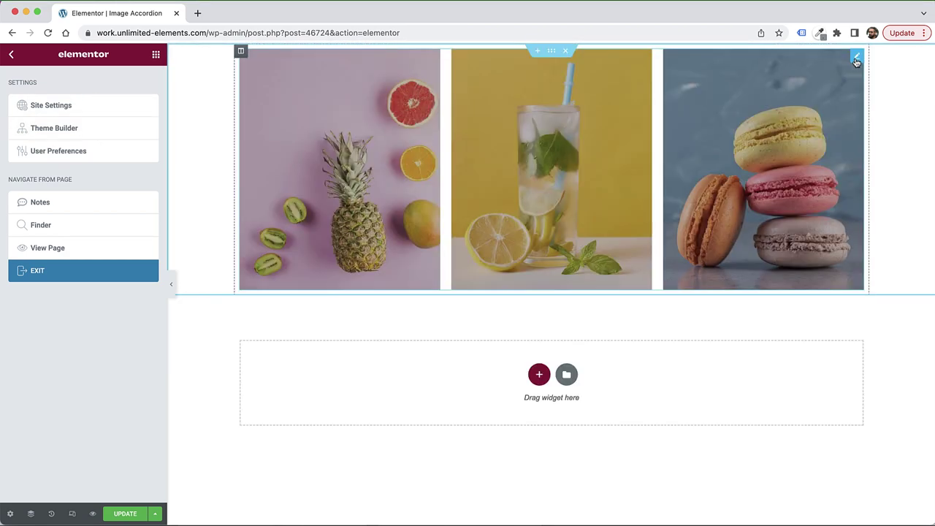
{"action": "left_click", "coordinate": [857, 62]}
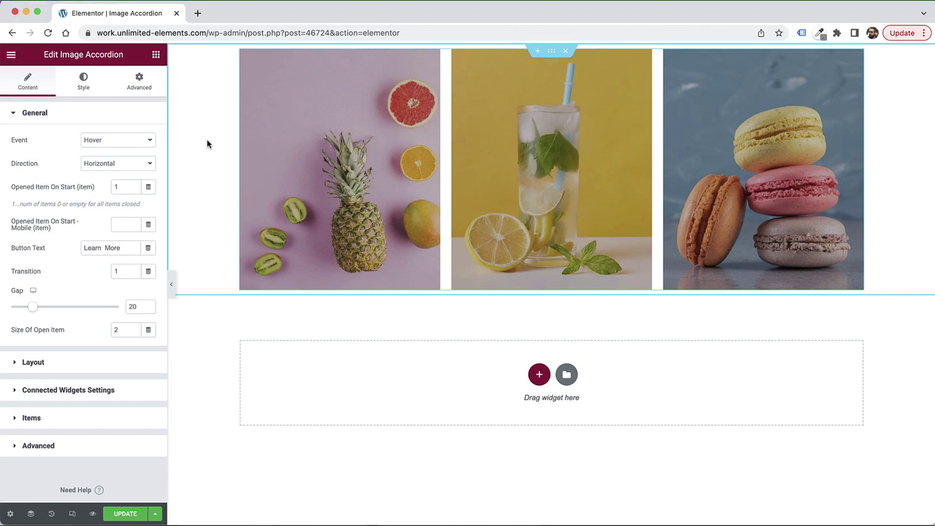
Set the height of the section containing the accordion to Fit To Screen
{"action": "left_click", "coordinate": [550, 53]}
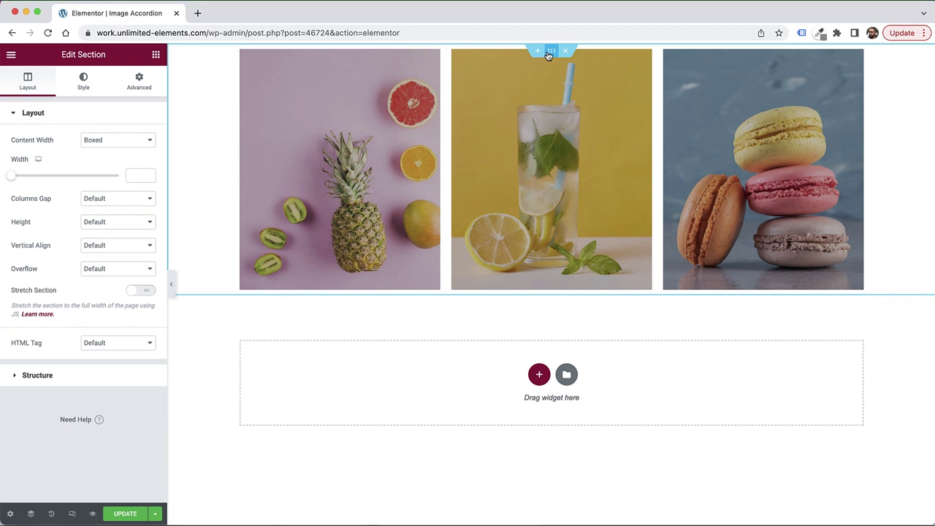
{"action": "left_click", "coordinate": [144, 223]}
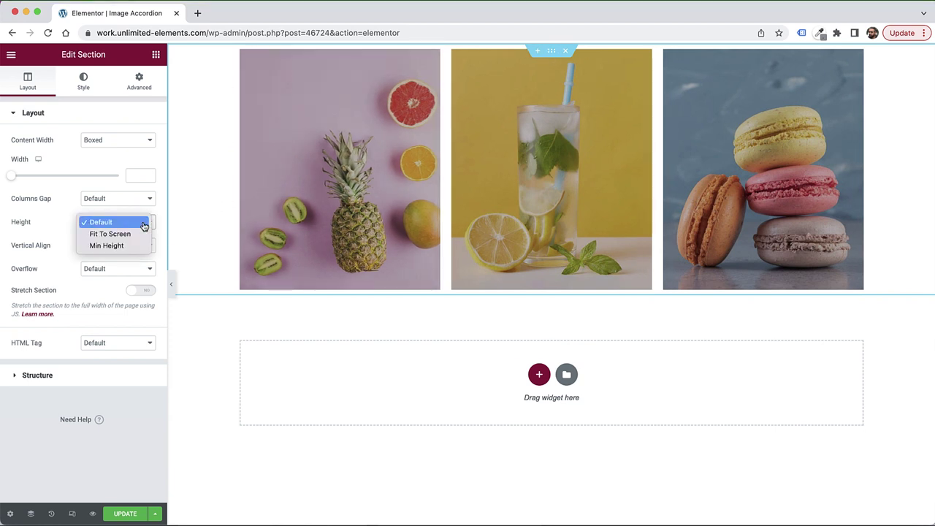
{"action": "left_click", "coordinate": [120, 235]}
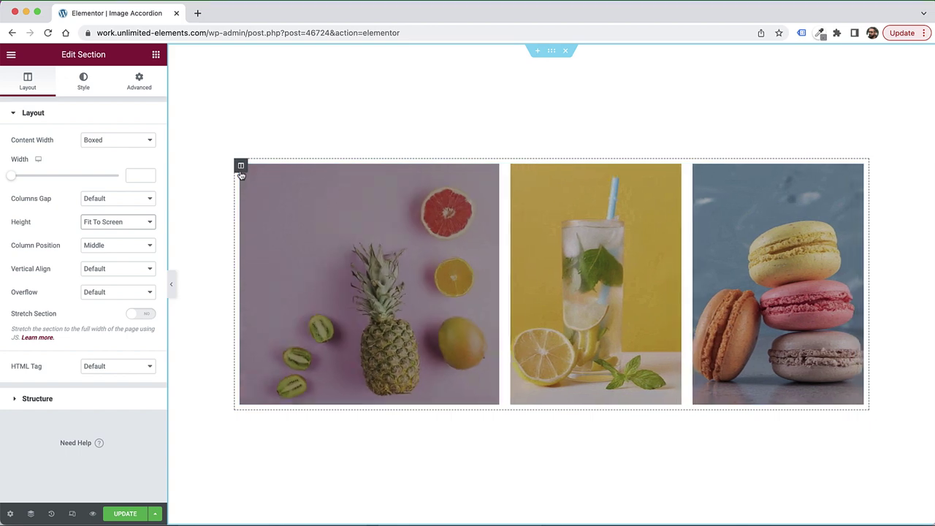
Add a new empty column beside the accordion's column and narrow it to about 38% of the section width
{"action": "right_click", "coordinate": [241, 171]}
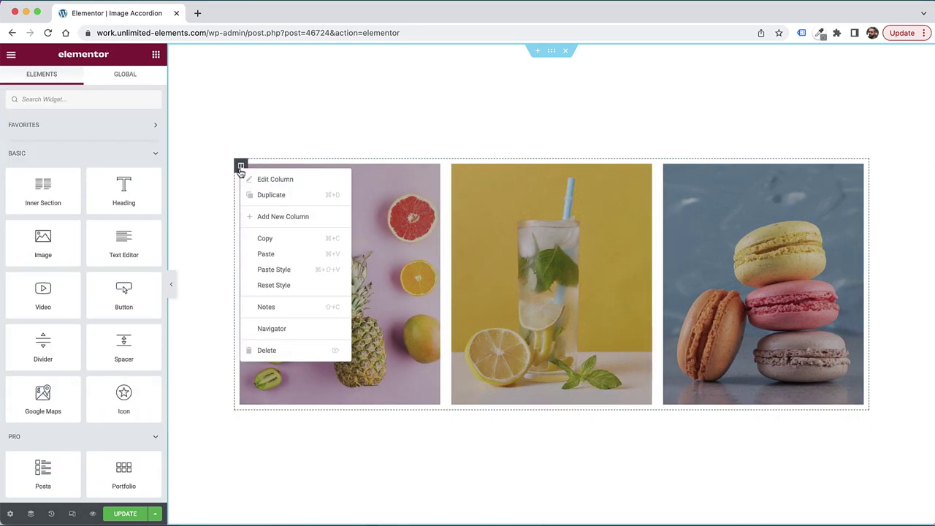
{"action": "left_click", "coordinate": [285, 218]}
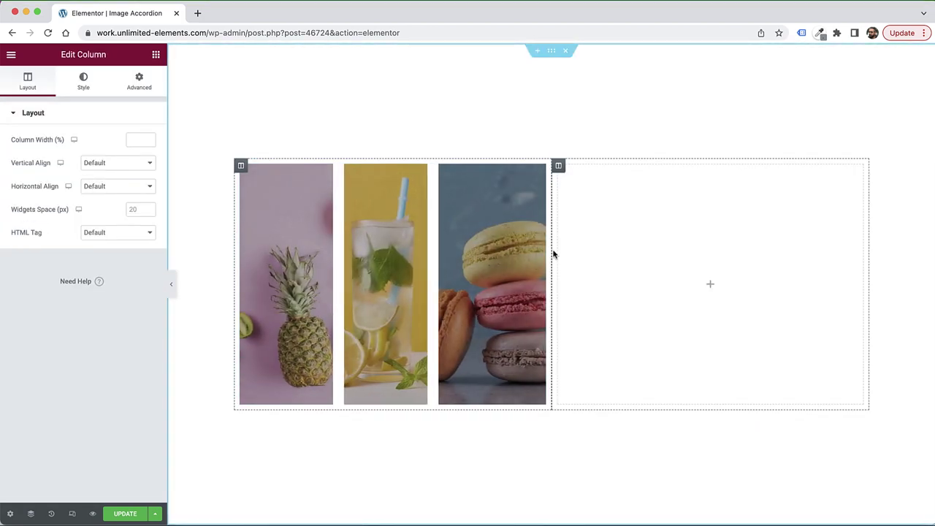
{"action": "left_click_drag", "start_coordinate": [553, 251], "coordinate": [631, 256]}
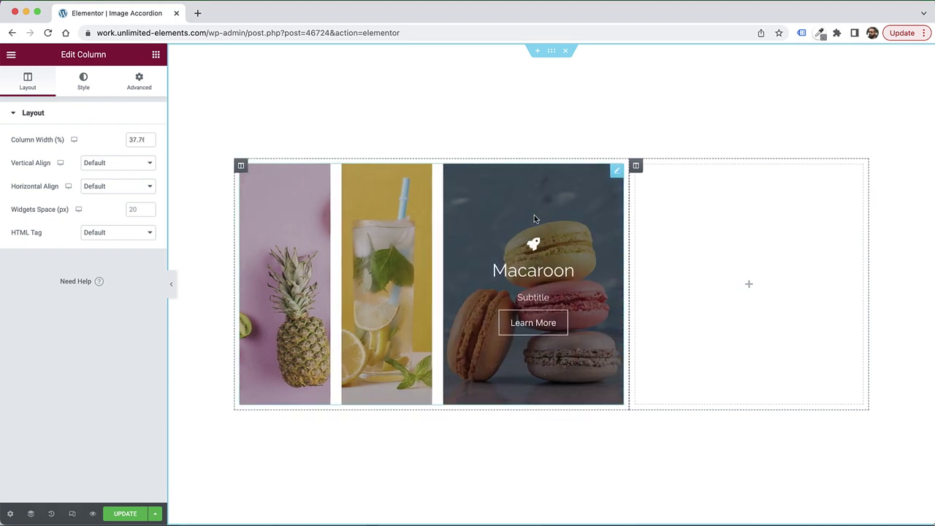
Style the accordion items with a height of 70 VH and an item skew of 20
{"action": "left_click", "coordinate": [534, 215]}
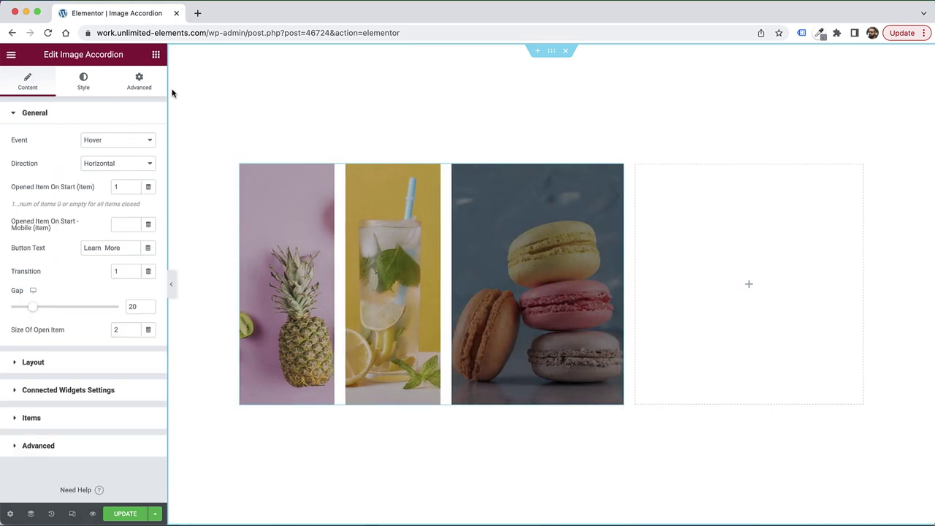
{"action": "left_click", "coordinate": [95, 87]}
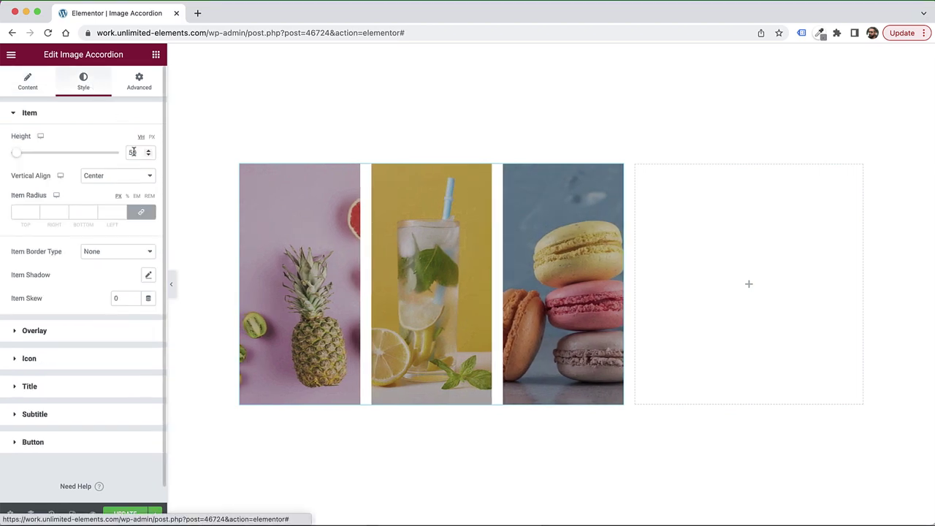
{"action": "left_click_drag", "start_coordinate": [17, 155], "coordinate": [18, 155]}
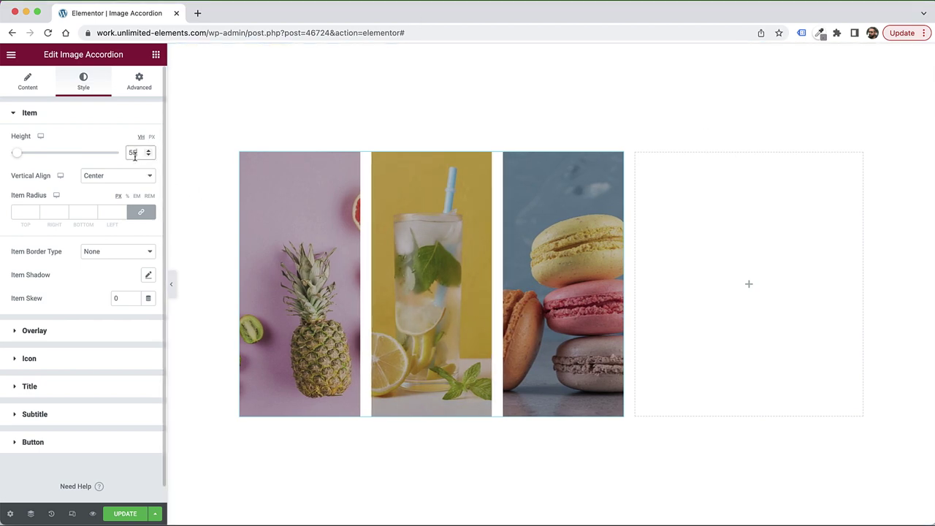
{"action": "type", "text": "70"}
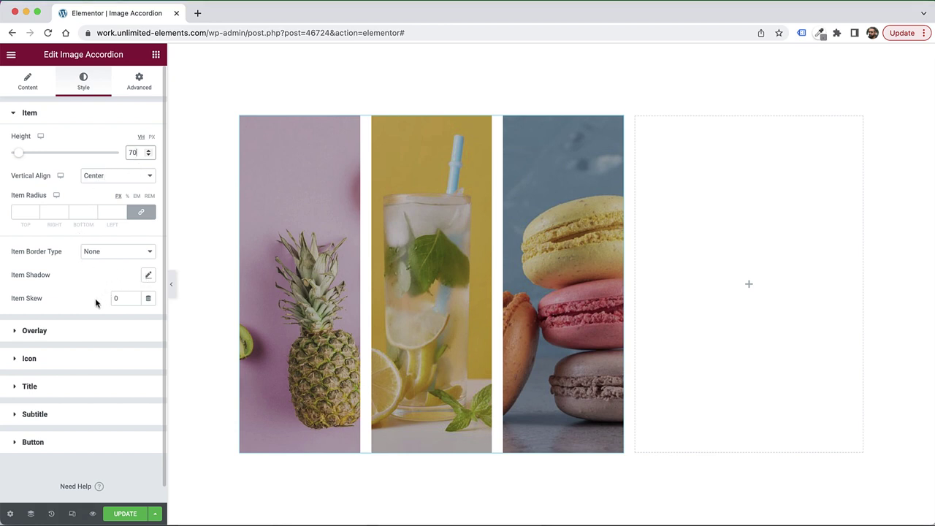
{"action": "left_click", "coordinate": [123, 298]}
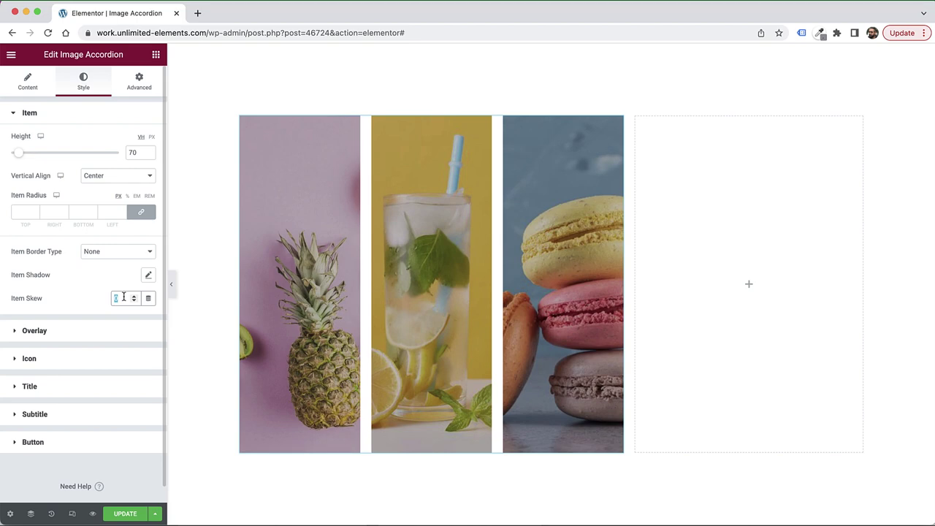
{"action": "type", "text": "20"}
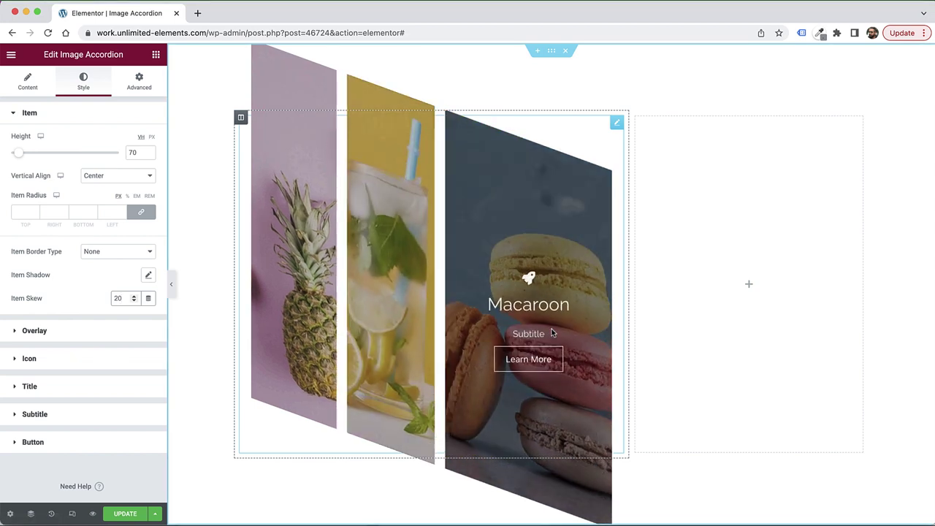
Set the accordion's item skew to 0 and round all four item corners with a 20 px radius
{"action": "double_click", "coordinate": [127, 300]}
{"action": "type", "text": "0"}
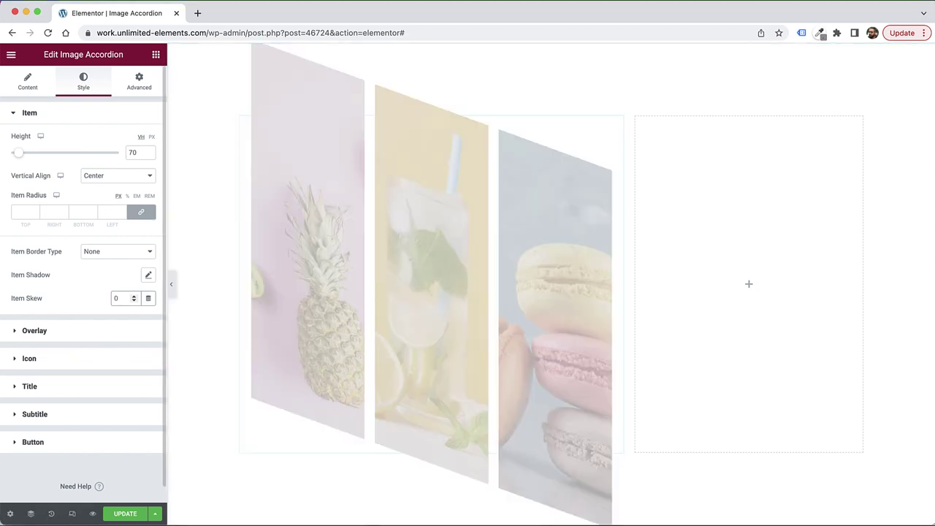
{"action": "left_click", "coordinate": [25, 214]}
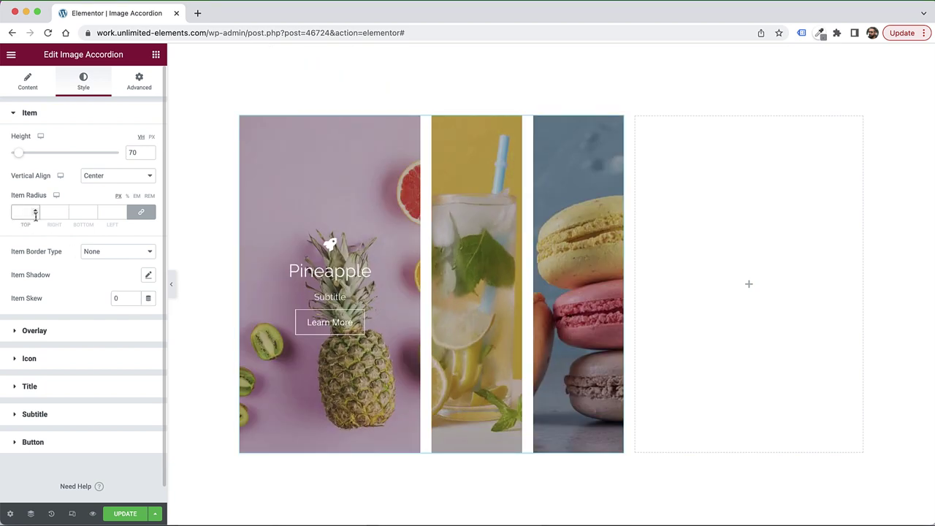
{"action": "type", "text": "20"}
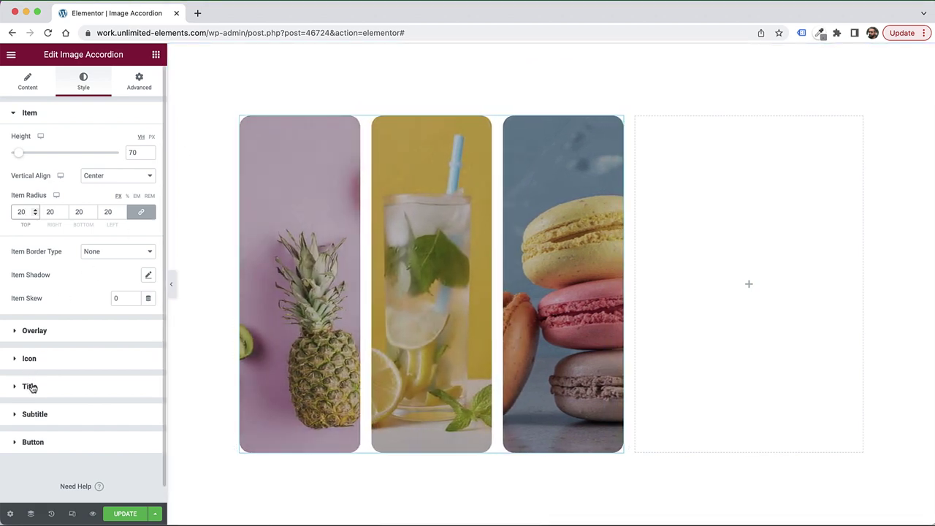
Set the accordion's icon size to 42 and its button radius to 20
{"action": "left_click", "coordinate": [32, 359]}
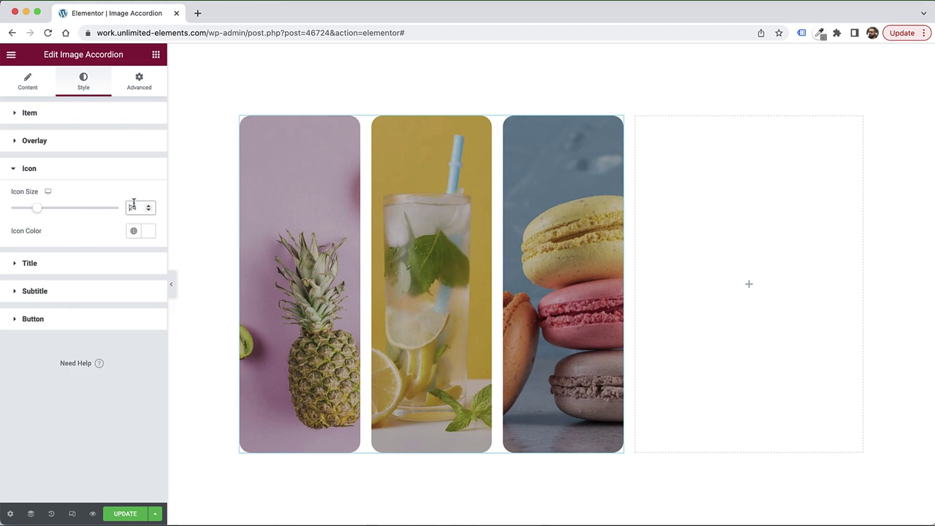
{"action": "type", "text": "42"}
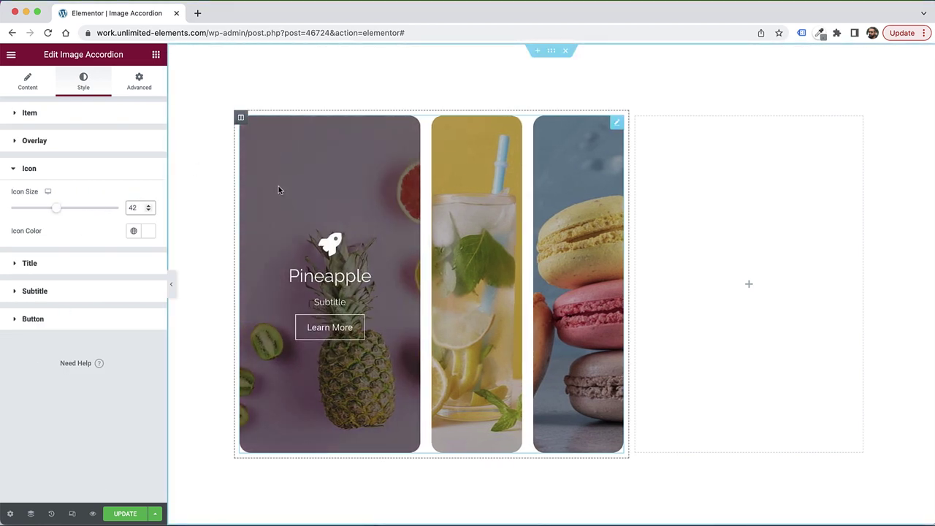
{"action": "left_click", "coordinate": [44, 318]}
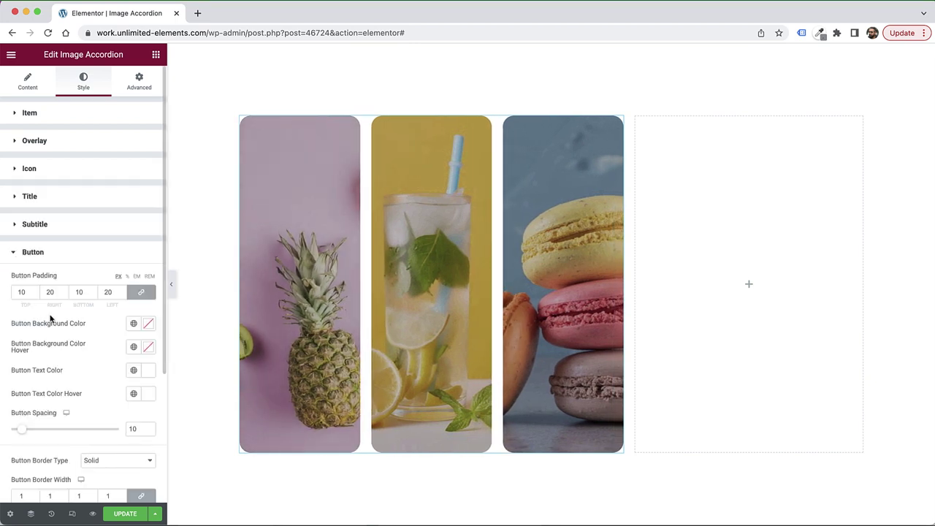
{"action": "scroll", "coordinate": [61, 330], "scroll_direction": "down", "scroll_amount": 5}
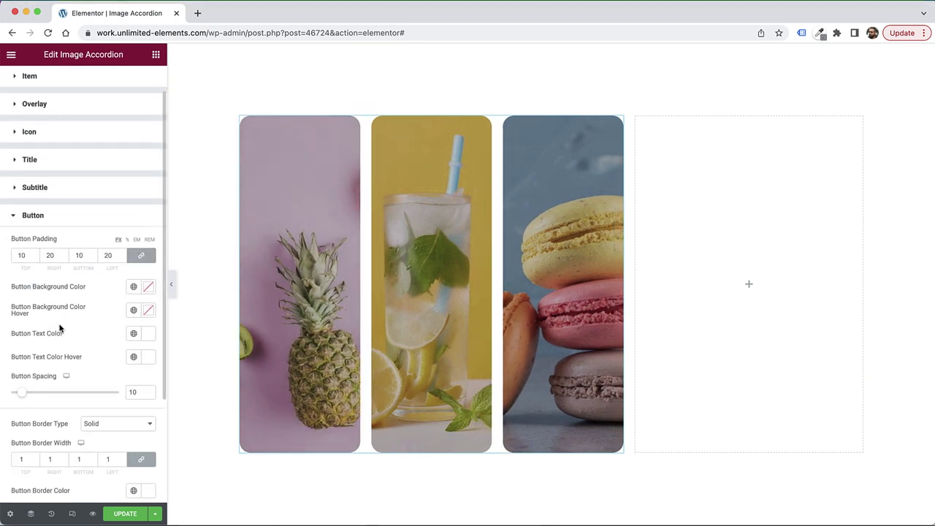
{"action": "scroll", "coordinate": [60, 329], "scroll_direction": "down", "scroll_amount": 5}
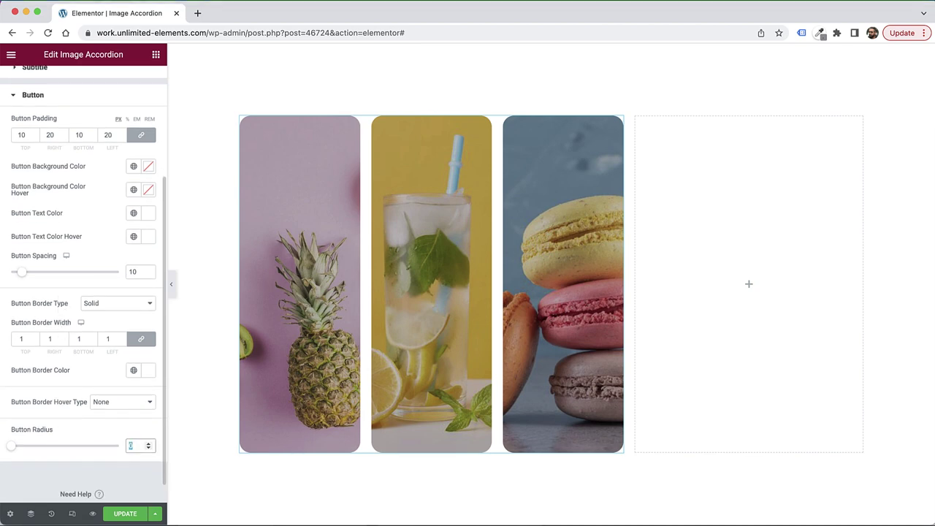
{"action": "type", "text": "20"}
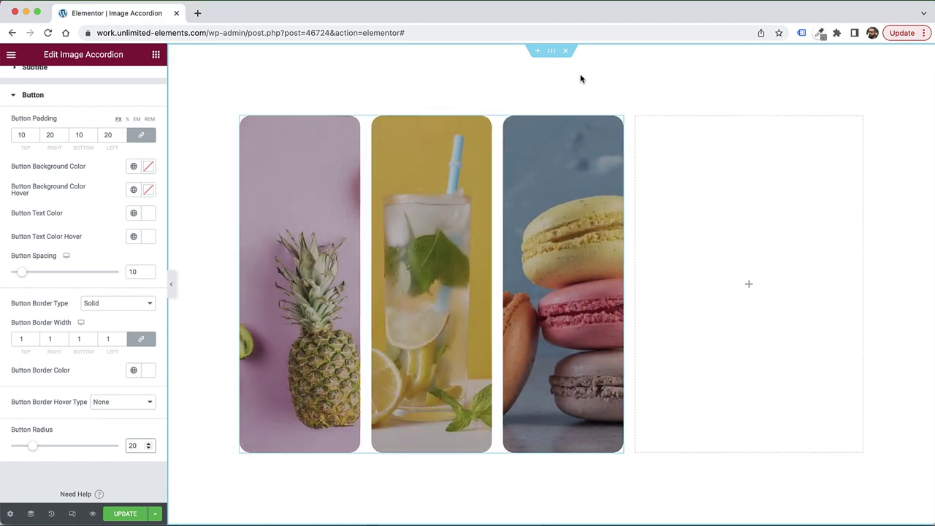
Apply the Background Slider type of Unlimited Background to the section containing the accordion
{"action": "scroll", "coordinate": [87, 132], "scroll_direction": "up", "scroll_amount": 5}
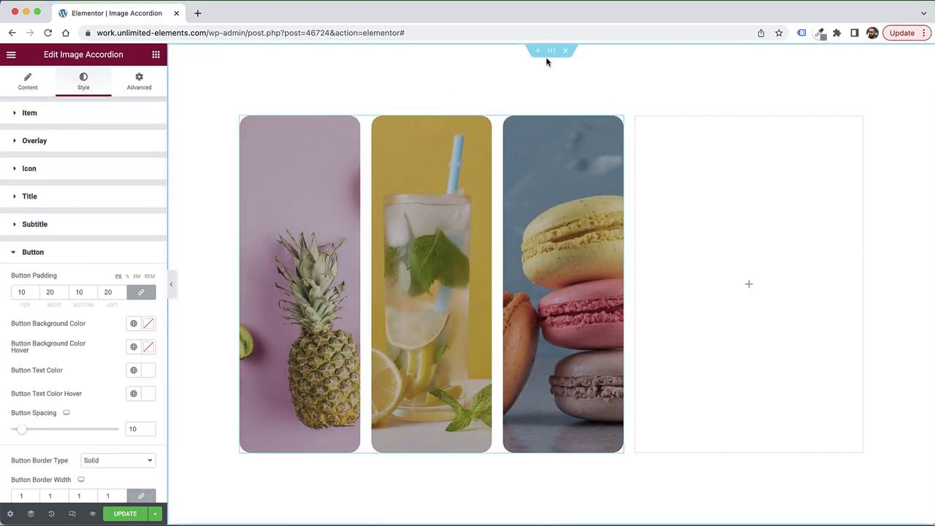
{"action": "left_click", "coordinate": [550, 55]}
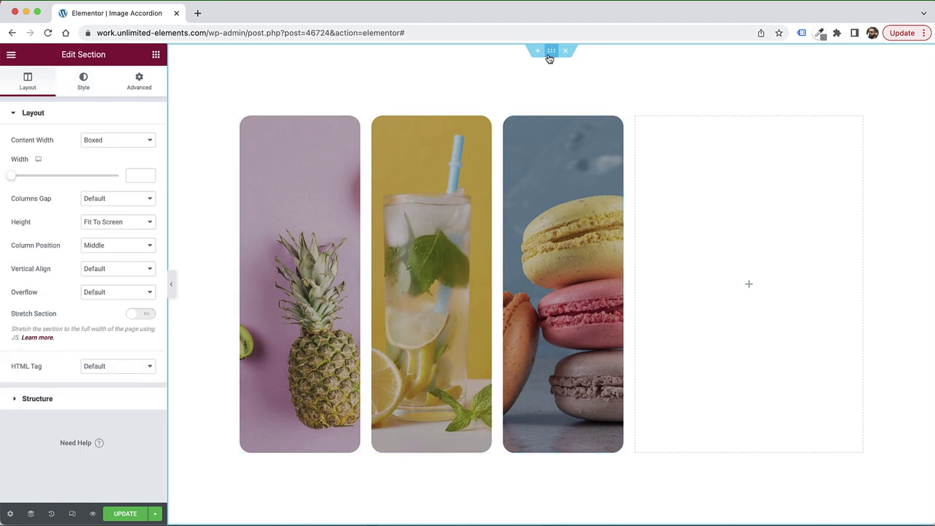
{"action": "left_click", "coordinate": [85, 81]}
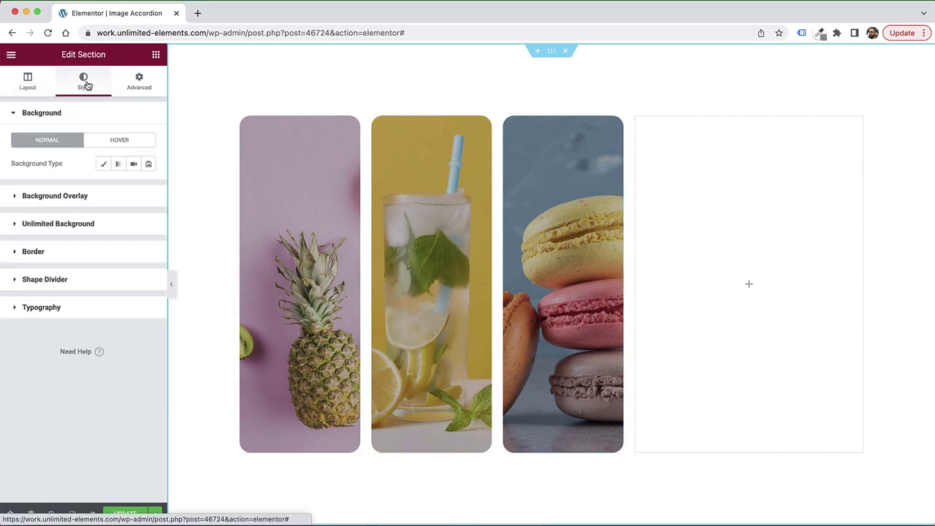
{"action": "left_click", "coordinate": [80, 231]}
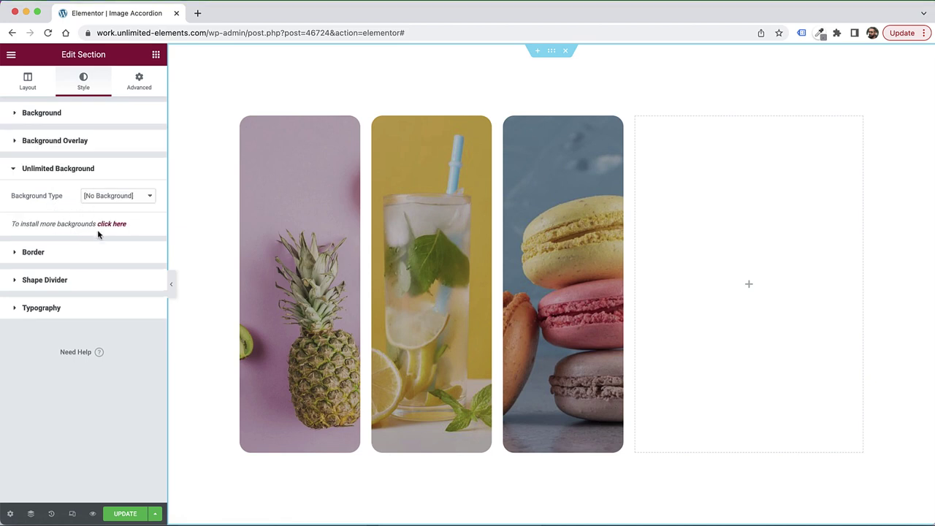
{"action": "left_click", "coordinate": [132, 201]}
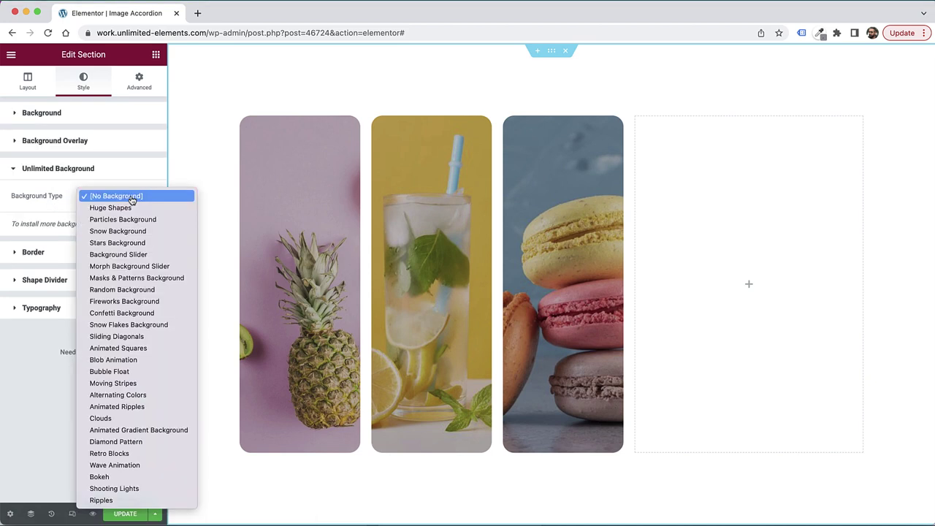
{"action": "left_click", "coordinate": [142, 252]}
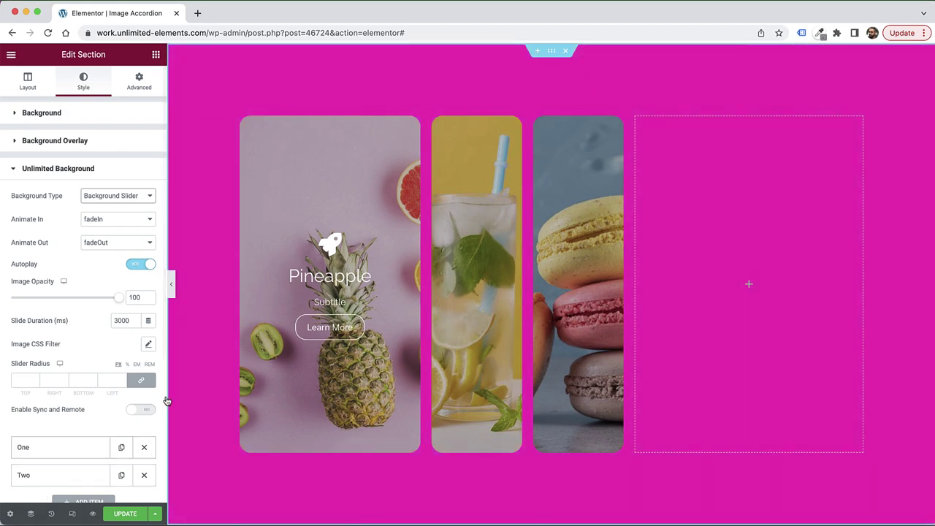
Change the background color of the background slider's item One to a light pink
{"action": "scroll", "coordinate": [102, 293], "scroll_direction": "down", "scroll_amount": 2}
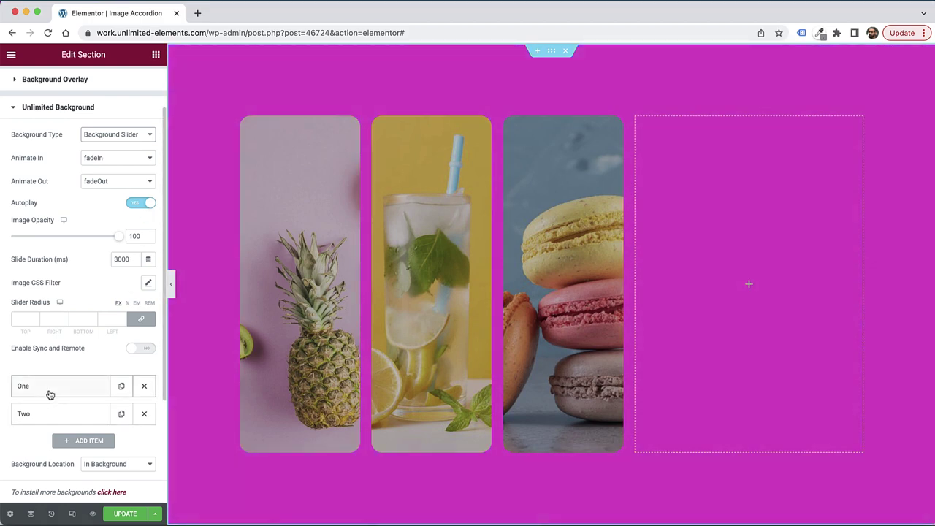
{"action": "left_click", "coordinate": [48, 392]}
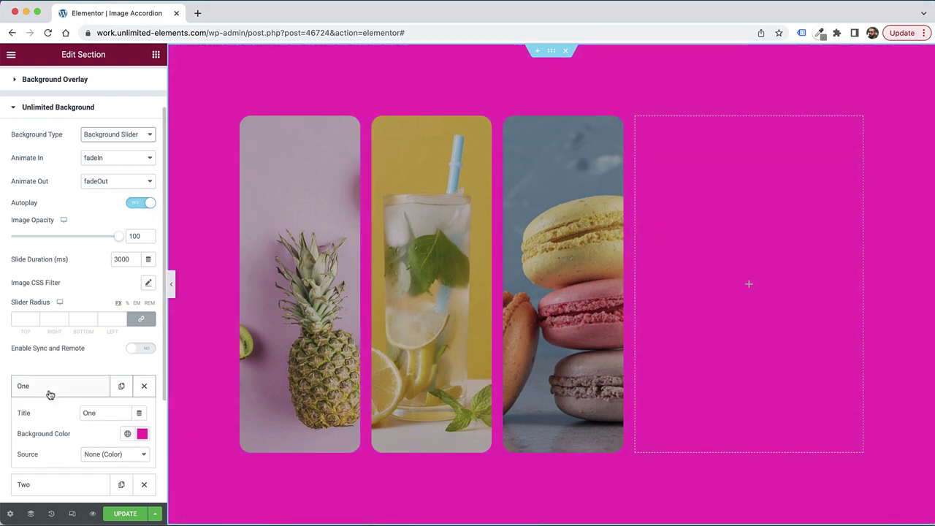
{"action": "left_click", "coordinate": [141, 435]}
{"action": "left_click_drag", "start_coordinate": [139, 285], "coordinate": [117, 276]}
{"action": "left_click", "coordinate": [33, 351]}
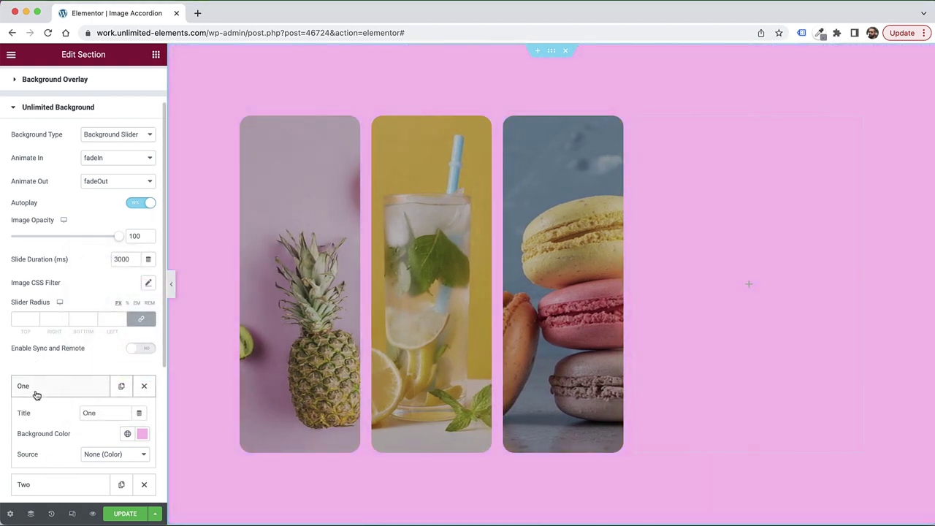
{"action": "left_click", "coordinate": [37, 394]}
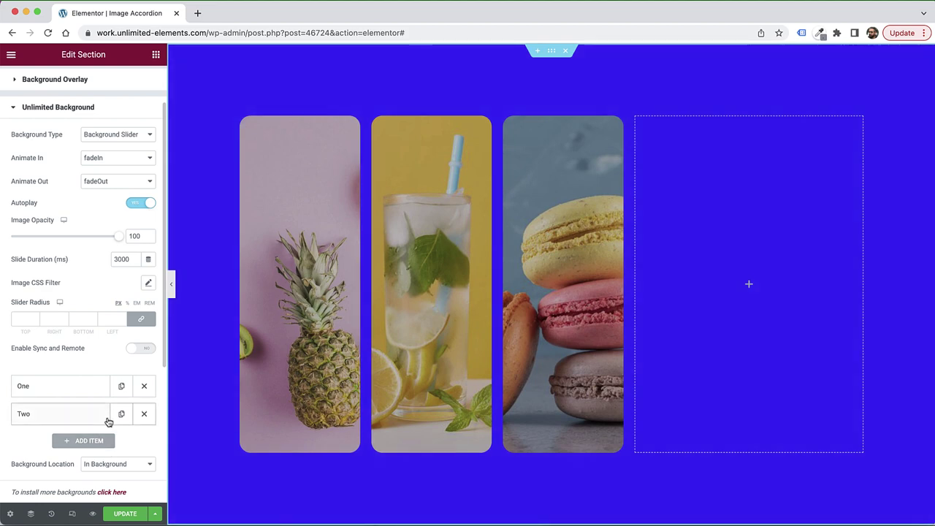
Change the background color of the background slider's item Two to the pale yellow #FFFBB1
{"action": "left_click", "coordinate": [73, 421]}
{"action": "left_click", "coordinate": [141, 462]}
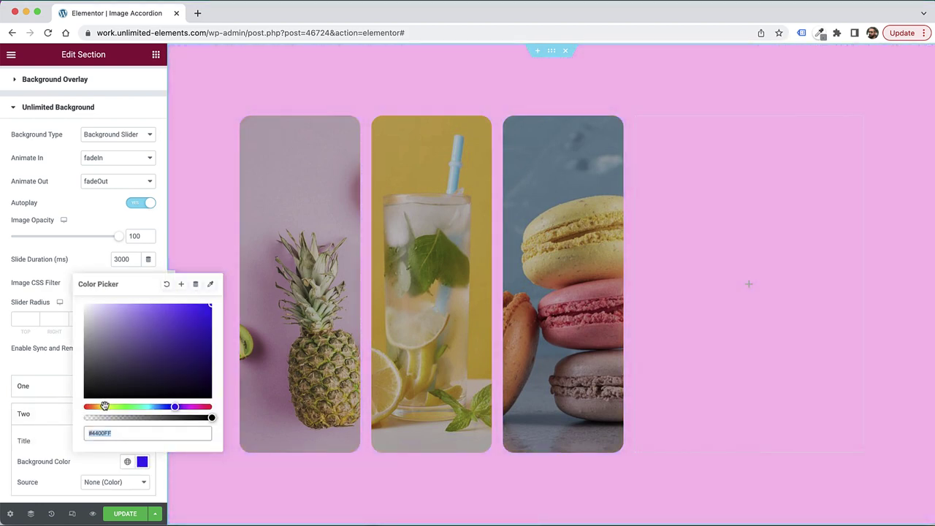
{"action": "left_click", "coordinate": [104, 407]}
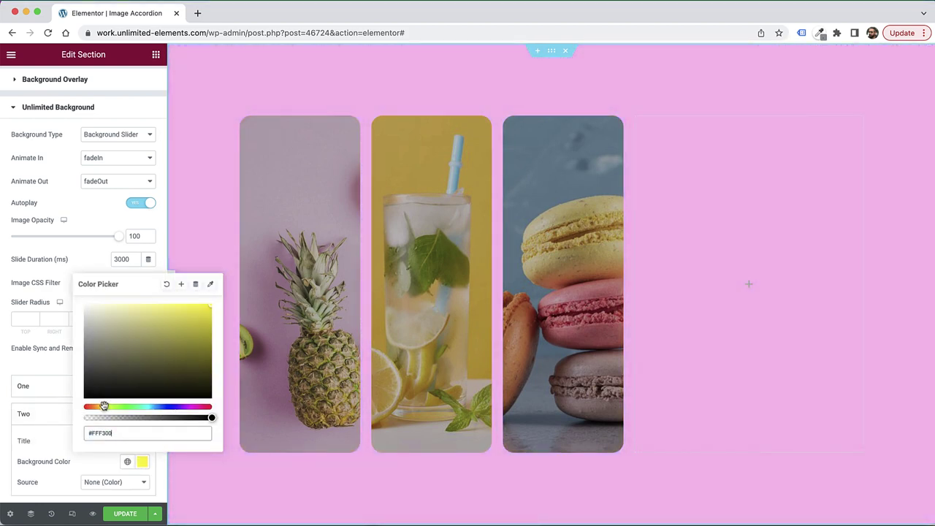
{"action": "left_click_drag", "start_coordinate": [132, 317], "coordinate": [157, 309]}
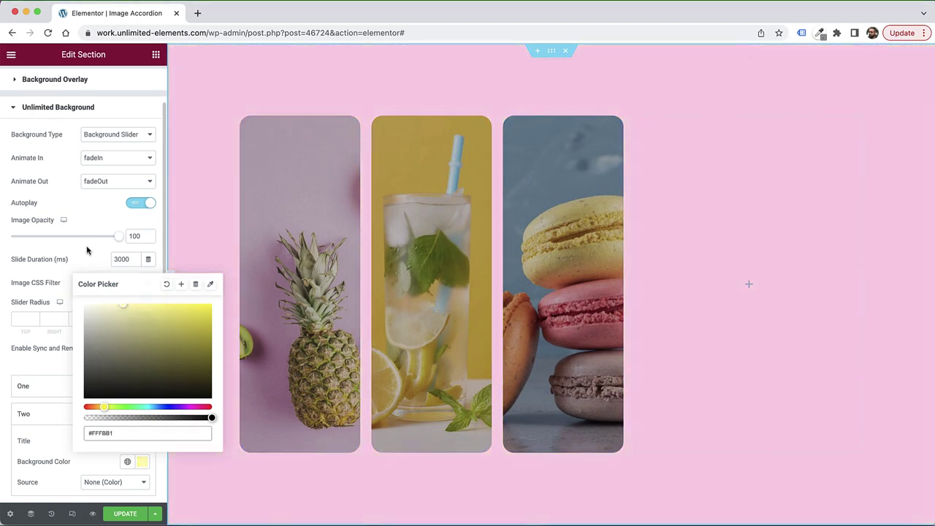
{"action": "left_click", "coordinate": [132, 436]}
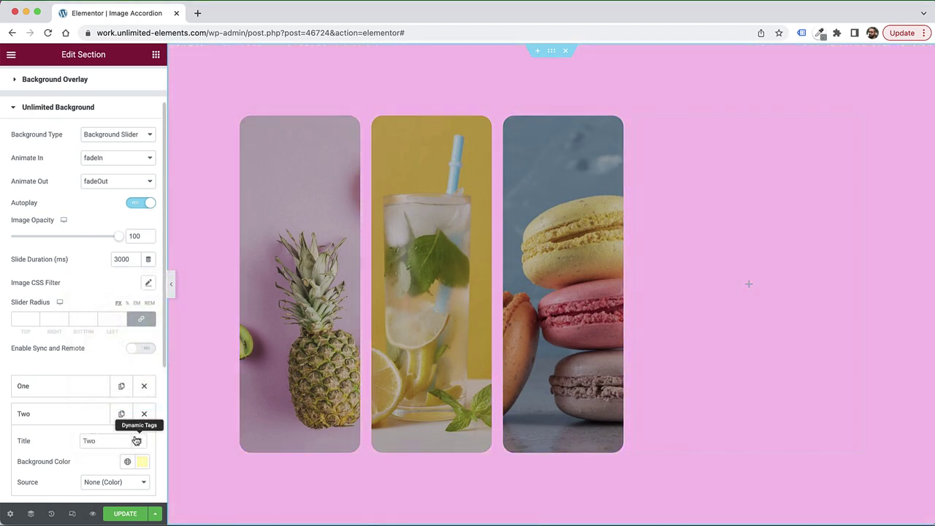
{"action": "left_click", "coordinate": [80, 418]}
Duplicate the background slider's item Two and title the copy Three
{"action": "scroll", "coordinate": [87, 409], "scroll_direction": "down", "scroll_amount": 2}
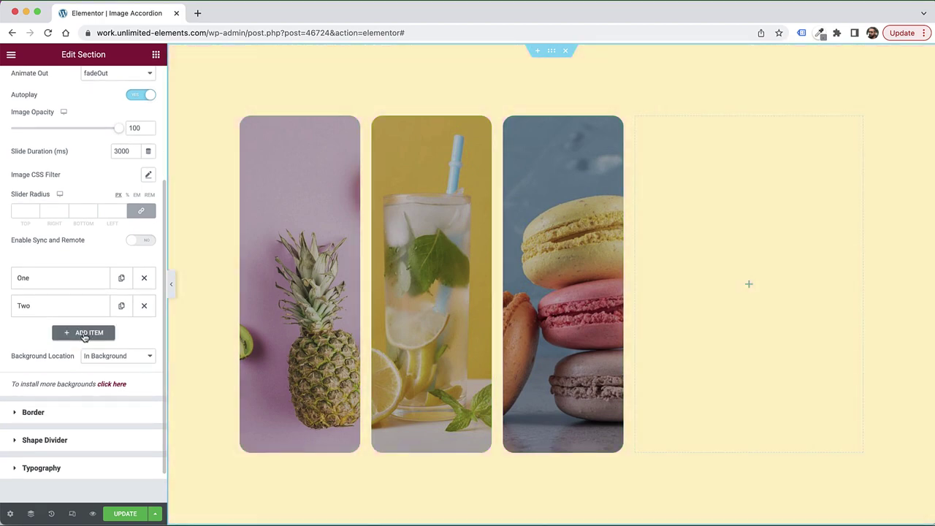
{"action": "left_click", "coordinate": [121, 307]}
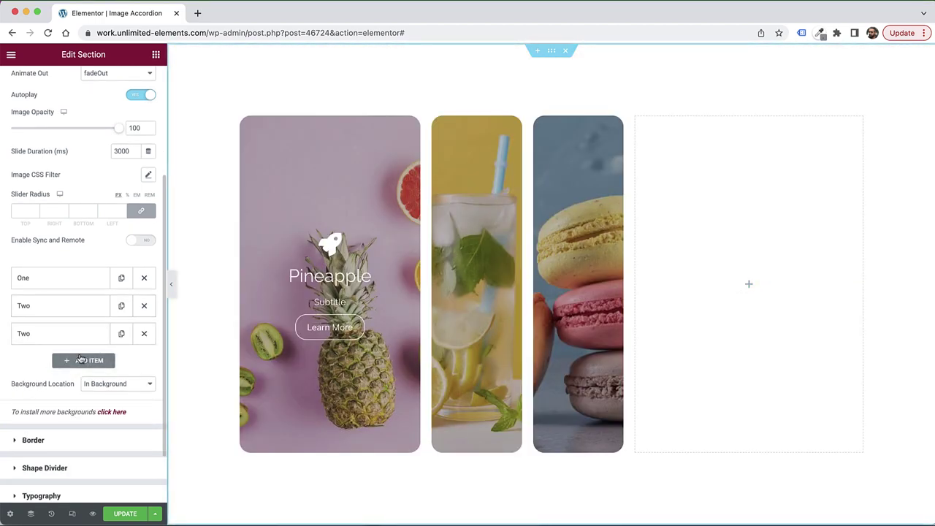
{"action": "left_click", "coordinate": [65, 336]}
{"action": "double_click", "coordinate": [93, 360]}
{"action": "type", "text": "Thh"}
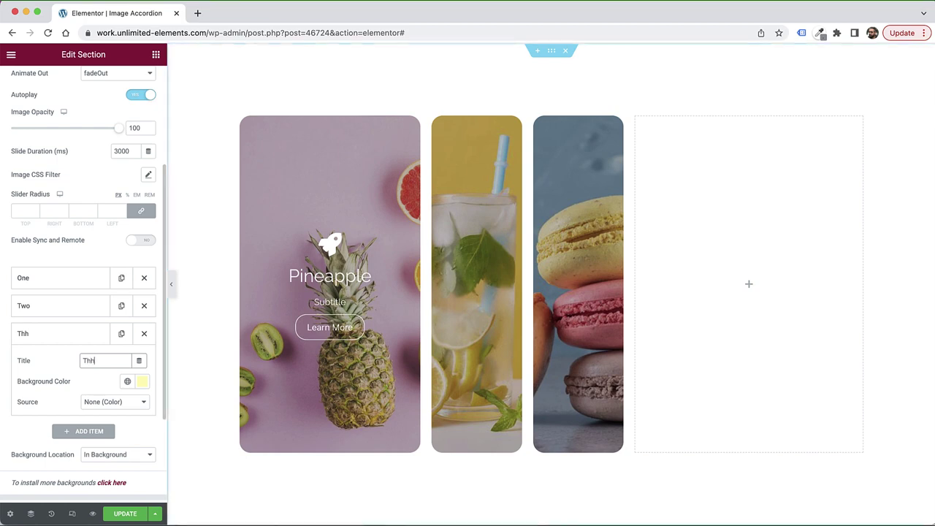
{"action": "key", "text": "BackSpace"}
{"action": "type", "text": "ree"}
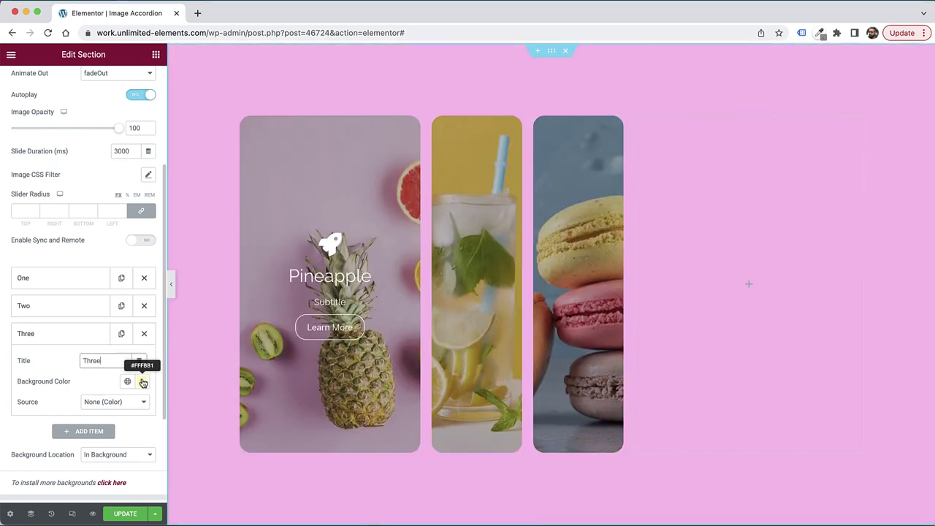
Change the background color of slider item Three to the light blue #B1E8FF
{"action": "left_click", "coordinate": [143, 382]}
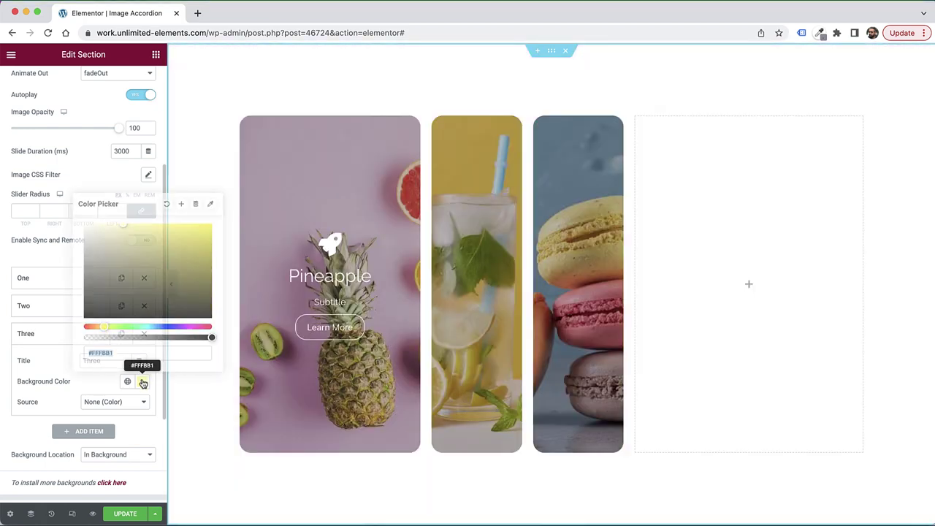
{"action": "left_click_drag", "start_coordinate": [175, 328], "coordinate": [154, 328]}
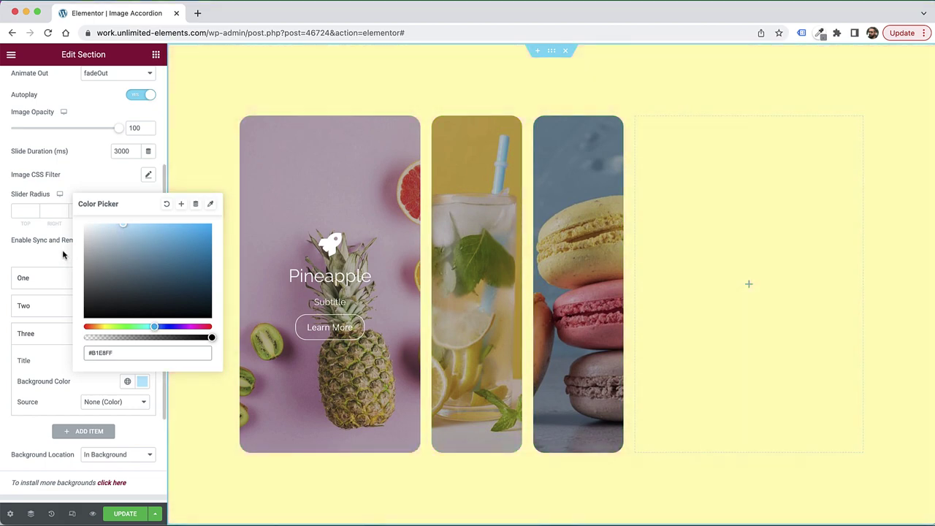
{"action": "left_click", "coordinate": [62, 252]}
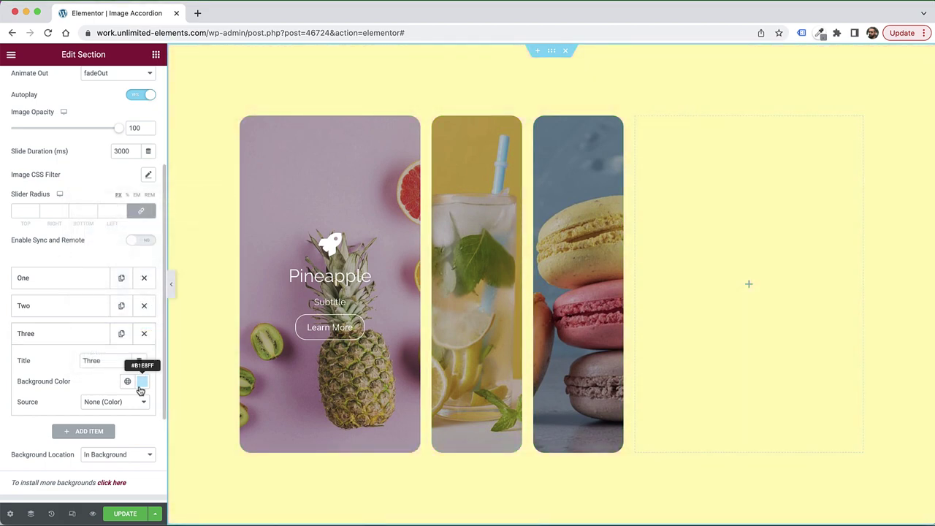
Turn off the background slider's autoplay and enable its sync and remote option
{"action": "scroll", "coordinate": [62, 193], "scroll_direction": "up", "scroll_amount": 2}
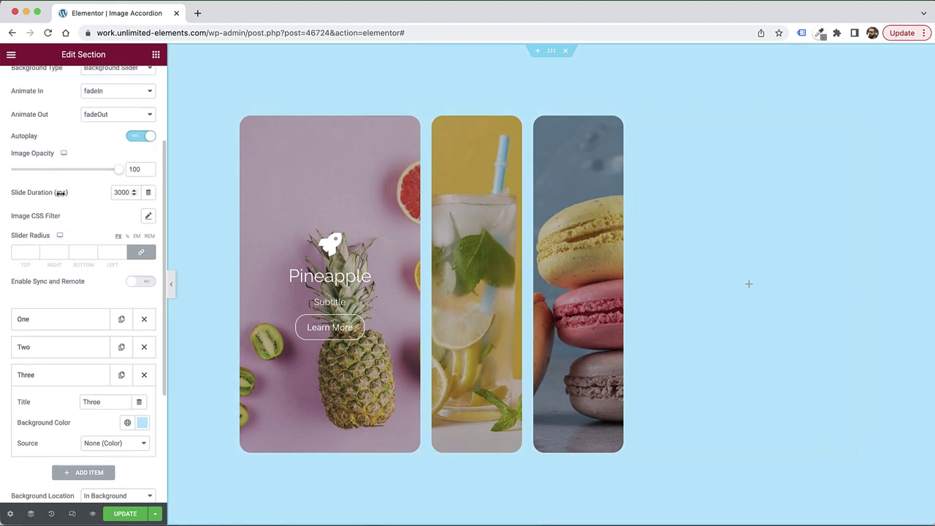
{"action": "scroll", "coordinate": [61, 192], "scroll_direction": "up", "scroll_amount": 3}
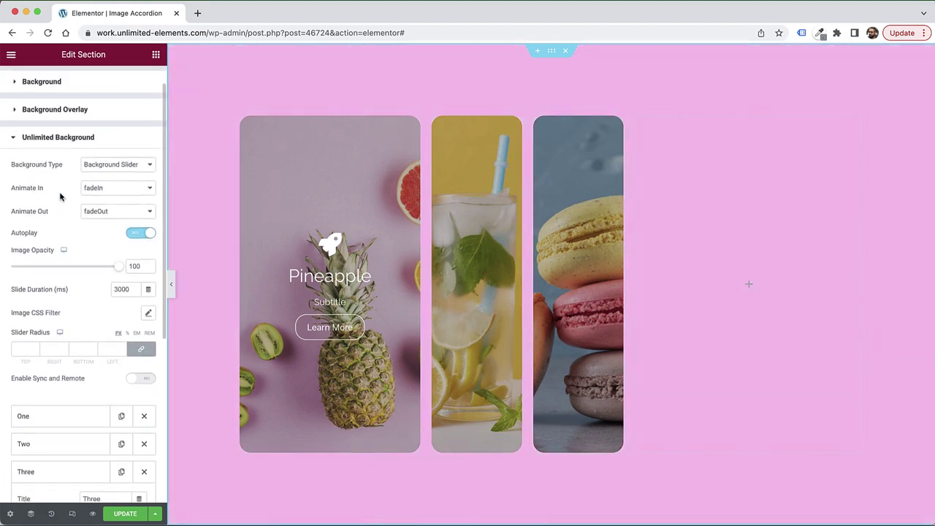
{"action": "scroll", "coordinate": [61, 196], "scroll_direction": "down", "scroll_amount": 1}
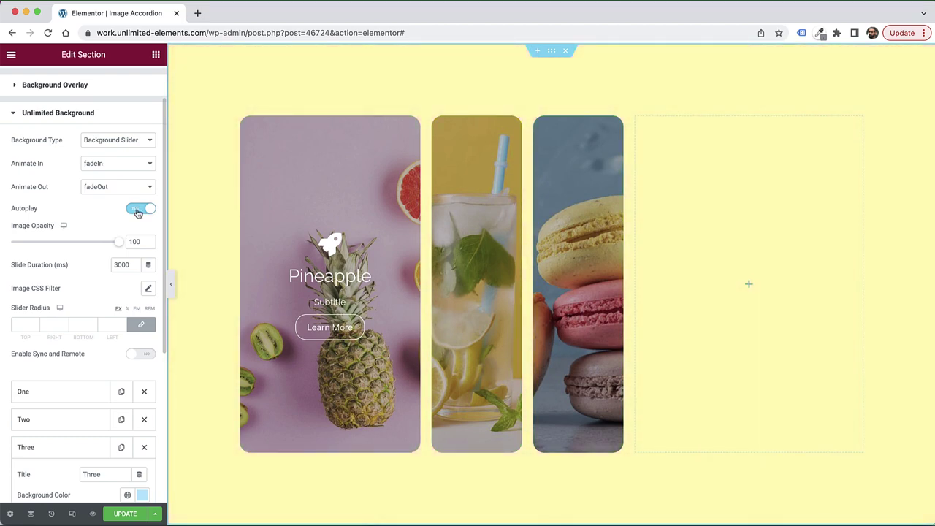
{"action": "left_click", "coordinate": [139, 211]}
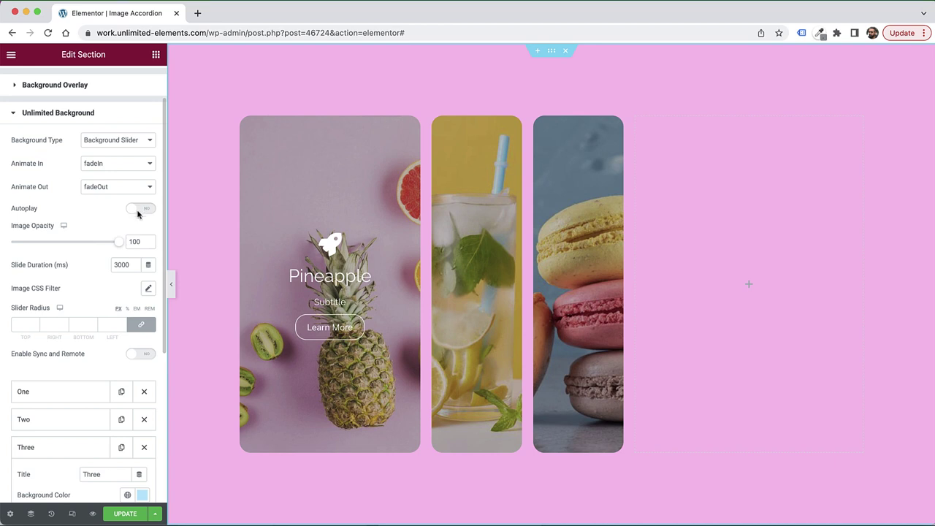
{"action": "left_click", "coordinate": [142, 355]}
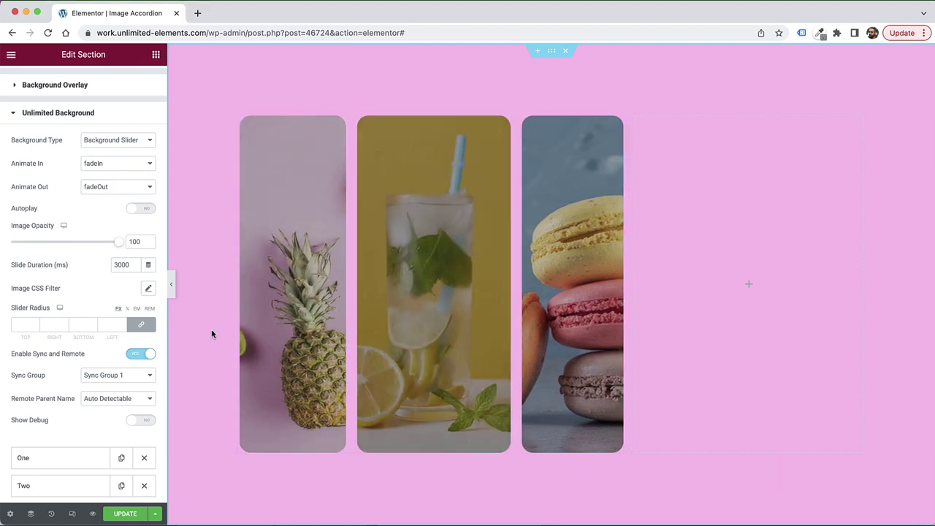
Enable the image accordion's remote connection and its sync option with Sync Group 1
{"action": "mouse_move", "coordinate": [271, 206]}
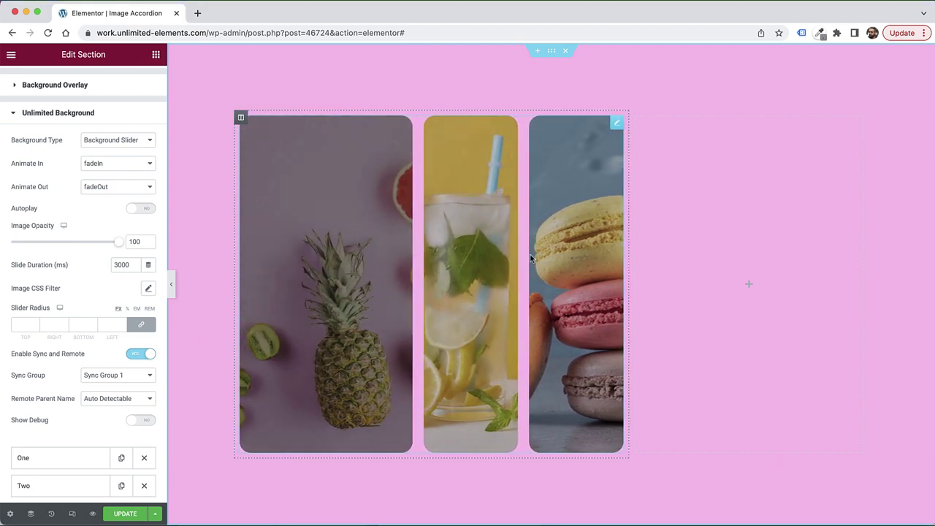
{"action": "left_click", "coordinate": [617, 124]}
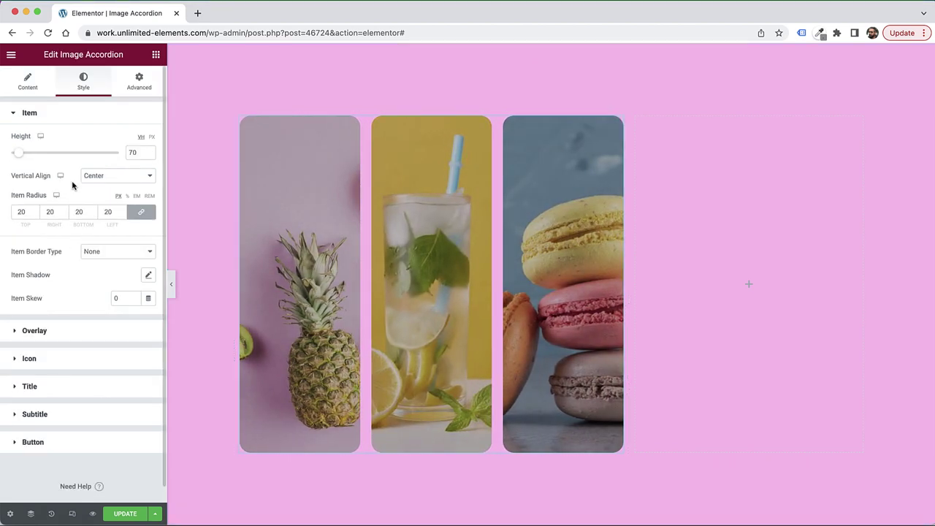
{"action": "left_click", "coordinate": [37, 91]}
{"action": "left_click", "coordinate": [70, 388]}
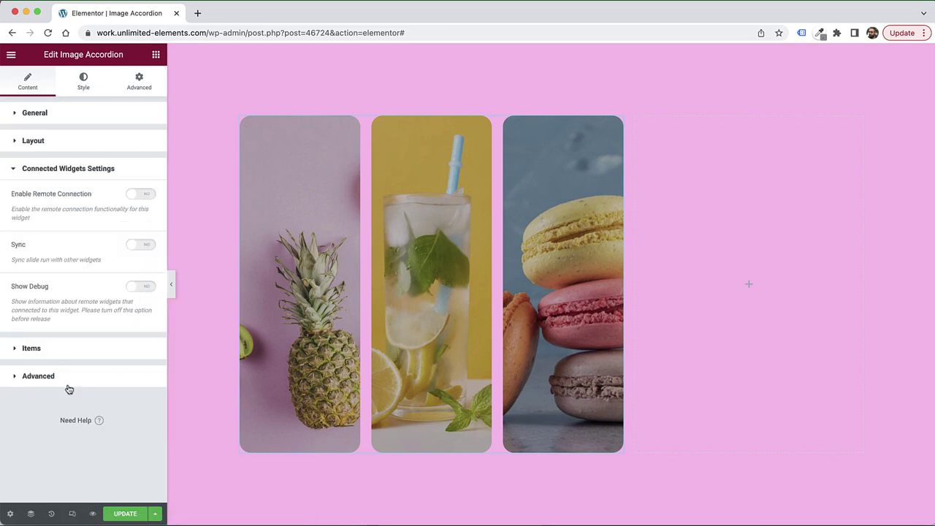
{"action": "left_click", "coordinate": [141, 195]}
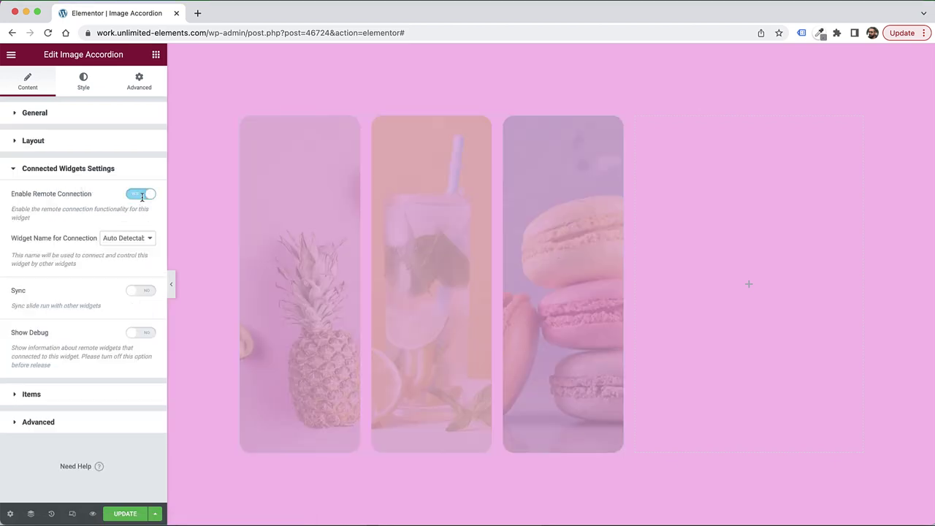
{"action": "left_click", "coordinate": [144, 293]}
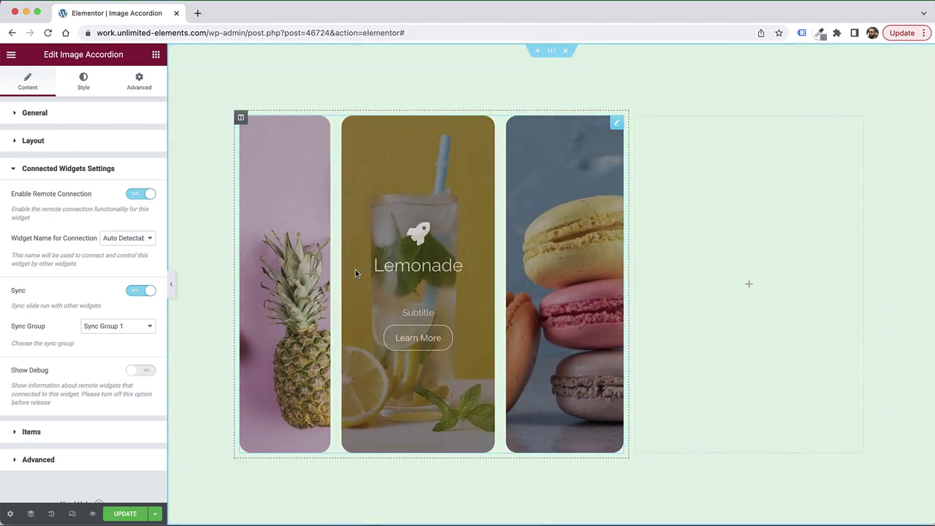
Examine how the background color responds to the pineapple, lemonade and macaroon items in the editor
{"action": "mouse_move", "coordinate": [307, 278]}
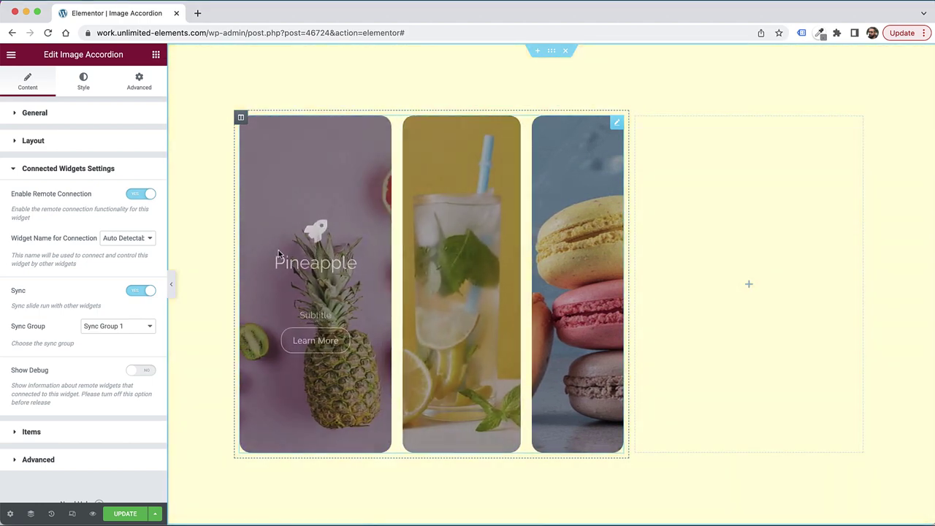
{"action": "mouse_move", "coordinate": [445, 234]}
{"action": "mouse_move", "coordinate": [560, 231]}
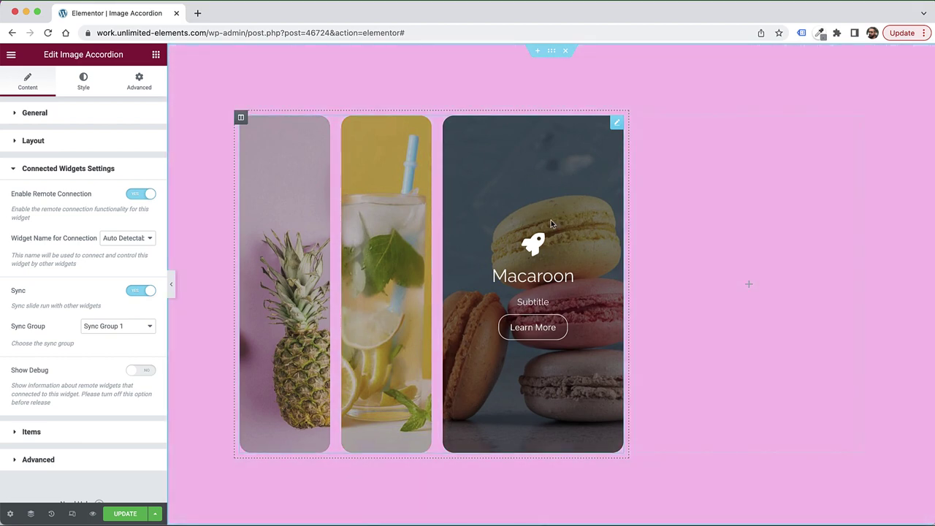
{"action": "mouse_move", "coordinate": [394, 215]}
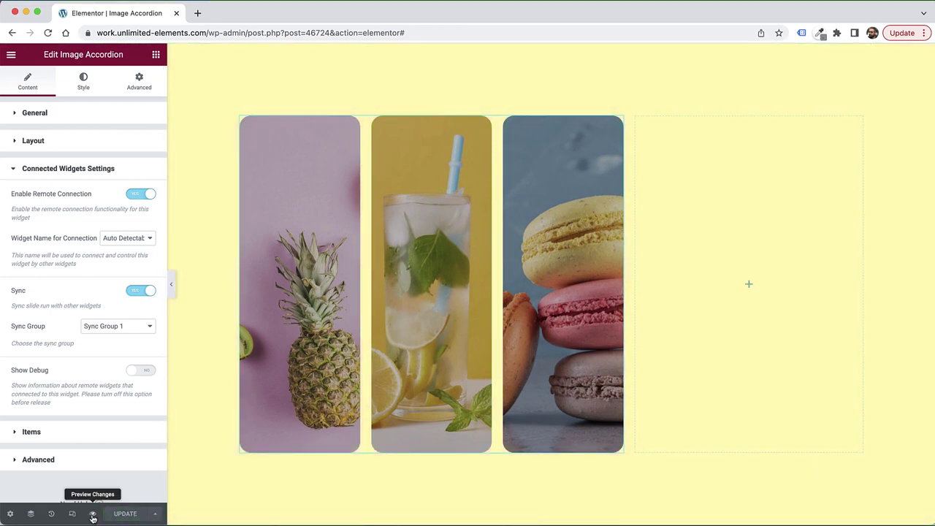
Preview the page and examine the background color change for each accordion item
{"action": "left_click", "coordinate": [93, 516]}
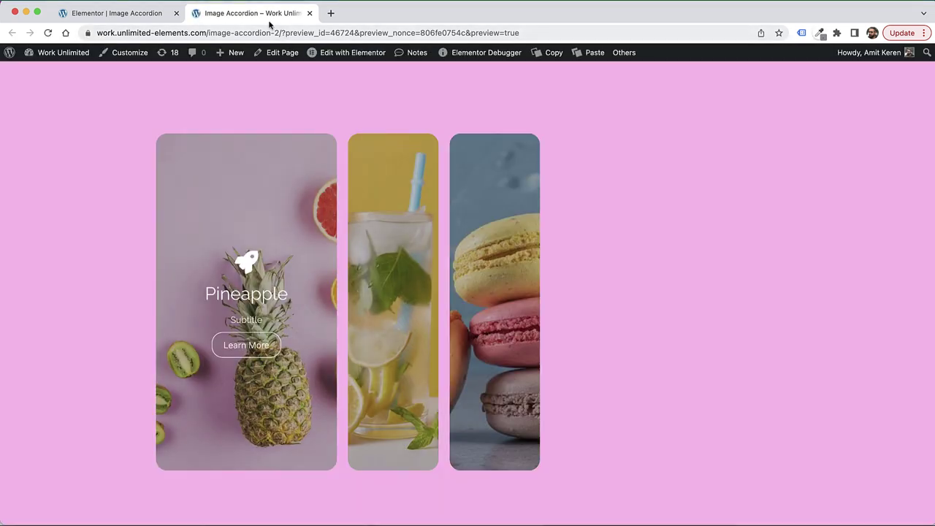
{"action": "mouse_move", "coordinate": [384, 155]}
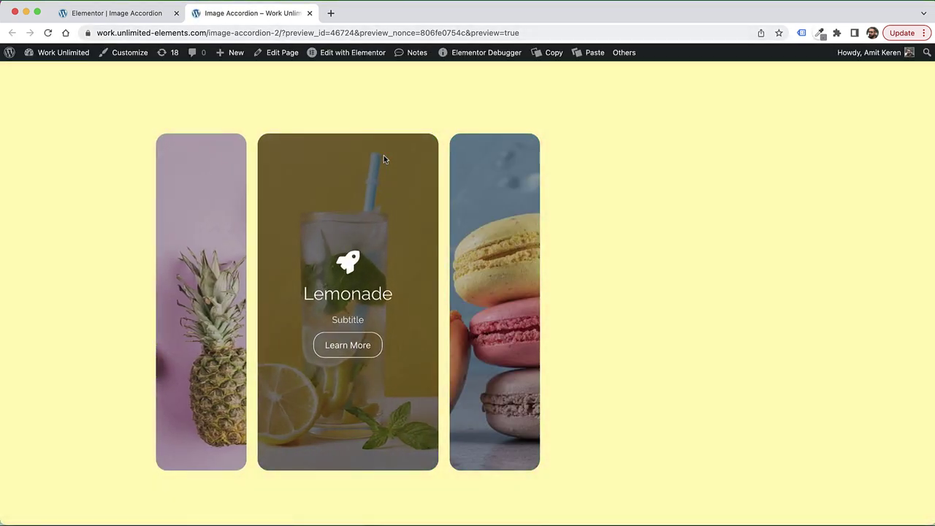
{"action": "mouse_move", "coordinate": [240, 188]}
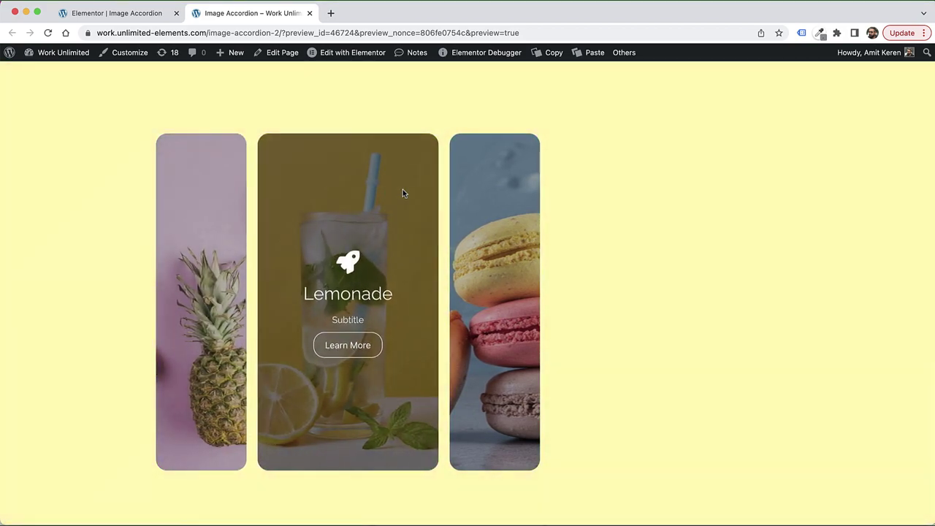
{"action": "mouse_move", "coordinate": [510, 192]}
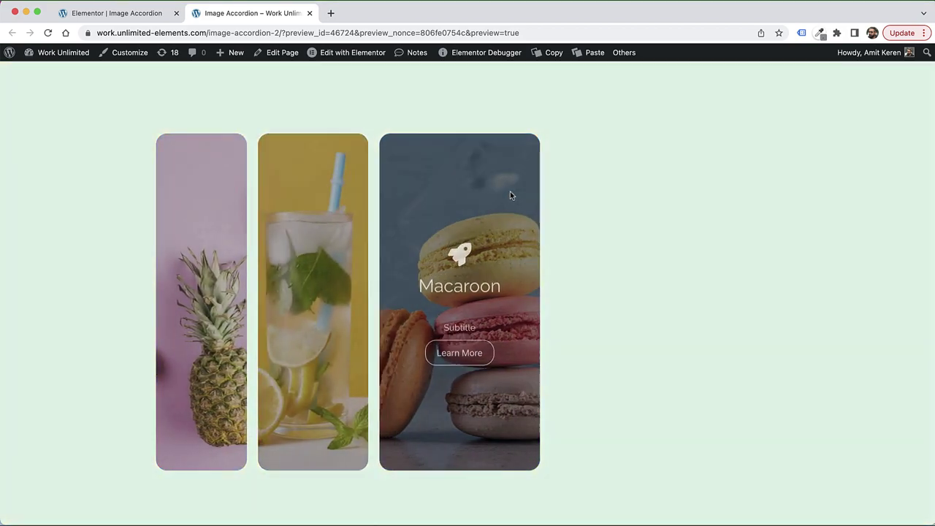
{"action": "mouse_move", "coordinate": [324, 213]}
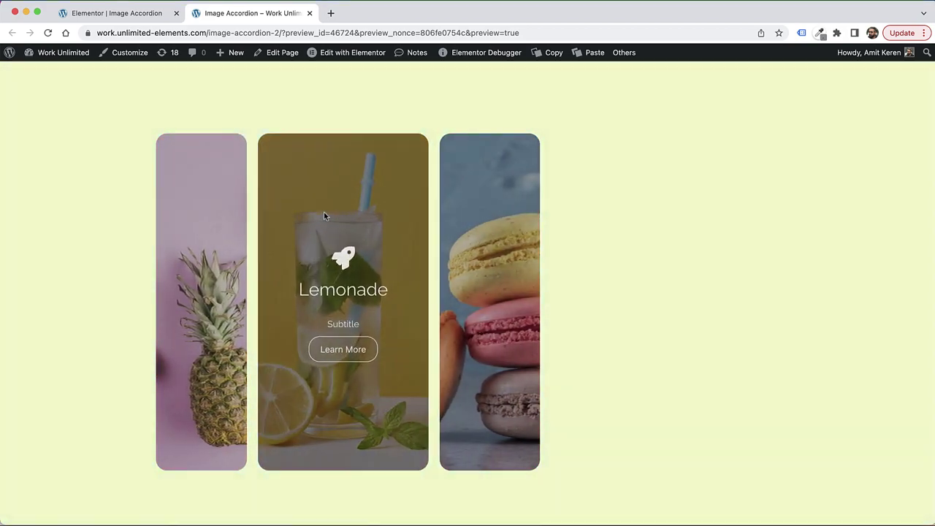
{"action": "mouse_move", "coordinate": [221, 220]}
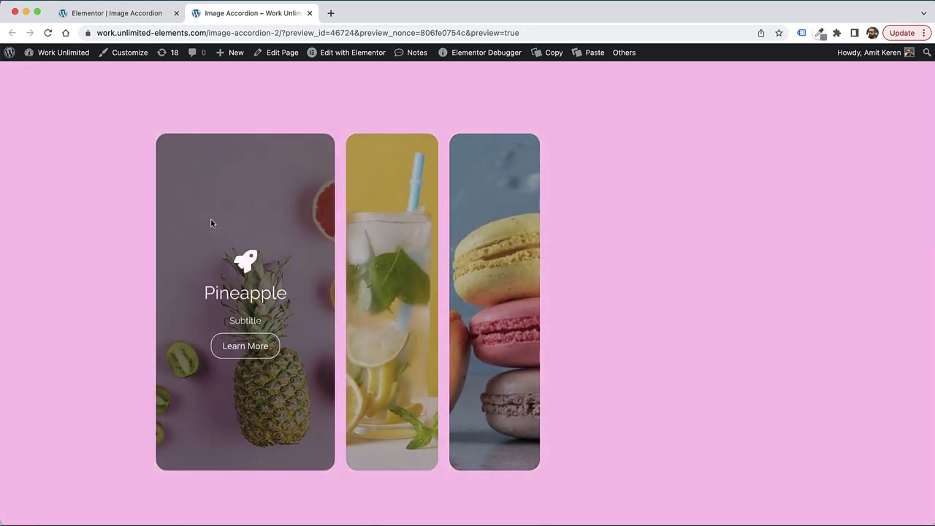
{"action": "mouse_move", "coordinate": [392, 235]}
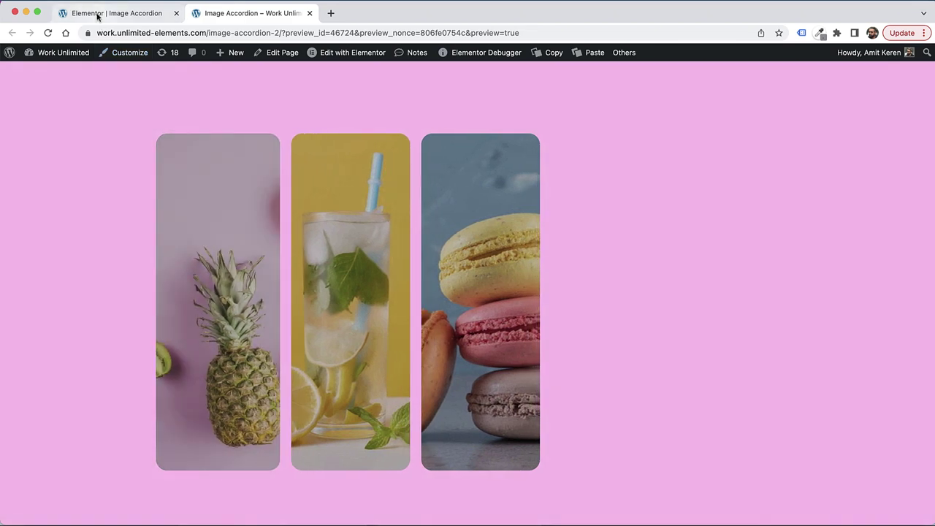
Back in the editor, add a Remote Arrows widget to the empty column beside the accordion and update the page
{"action": "left_click", "coordinate": [97, 14]}
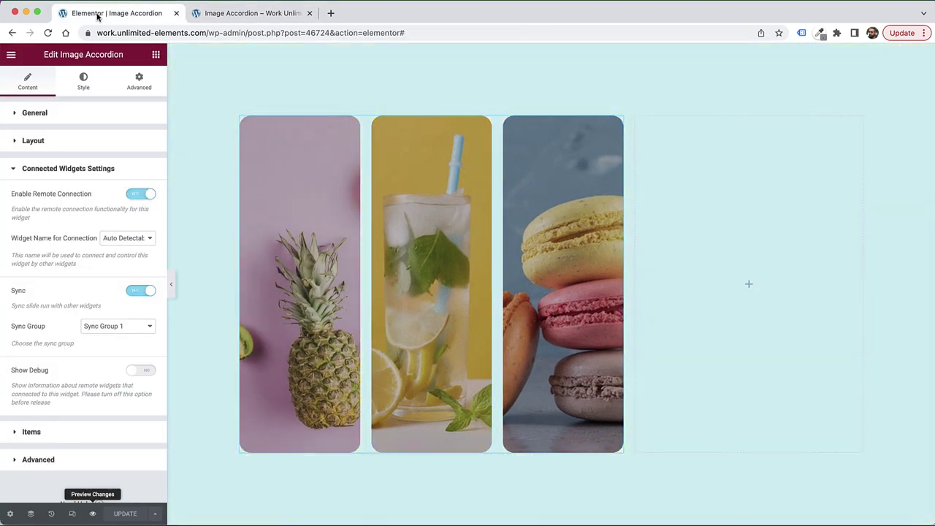
{"action": "left_click", "coordinate": [157, 59]}
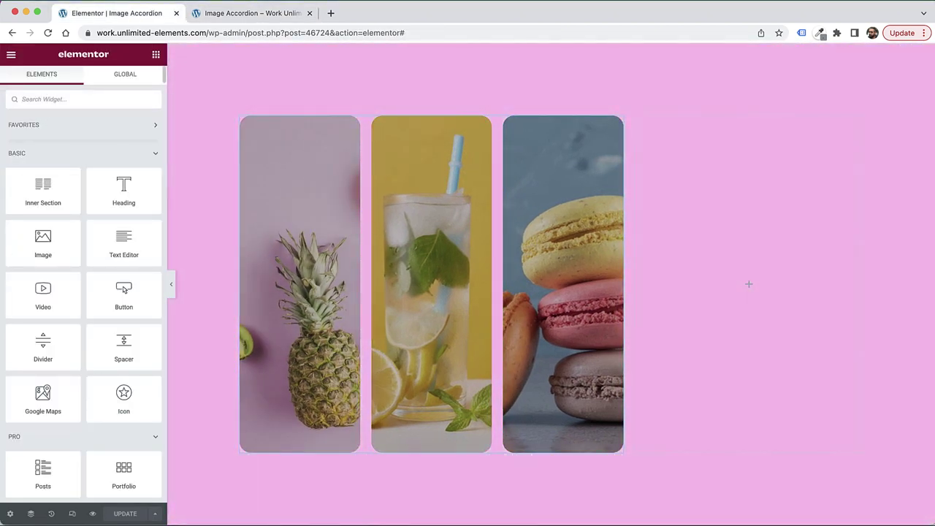
{"action": "type", "text": "remote"}
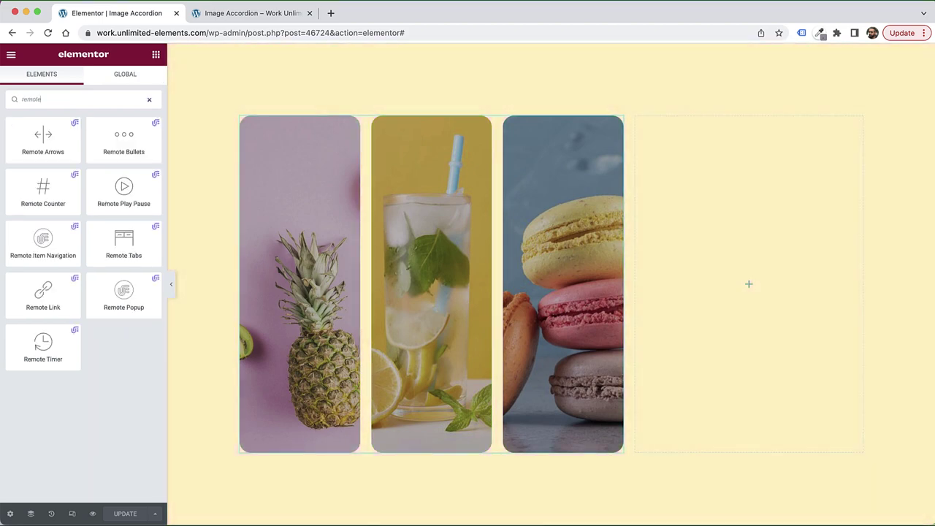
{"action": "left_click_drag", "start_coordinate": [121, 141], "coordinate": [104, 144]}
{"action": "left_click_drag", "start_coordinate": [42, 136], "coordinate": [772, 272]}
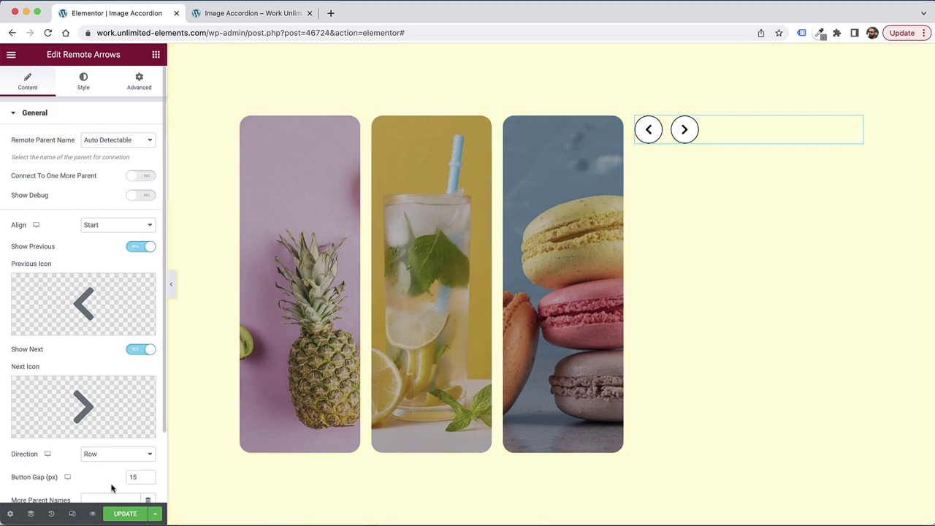
{"action": "left_click", "coordinate": [119, 516]}
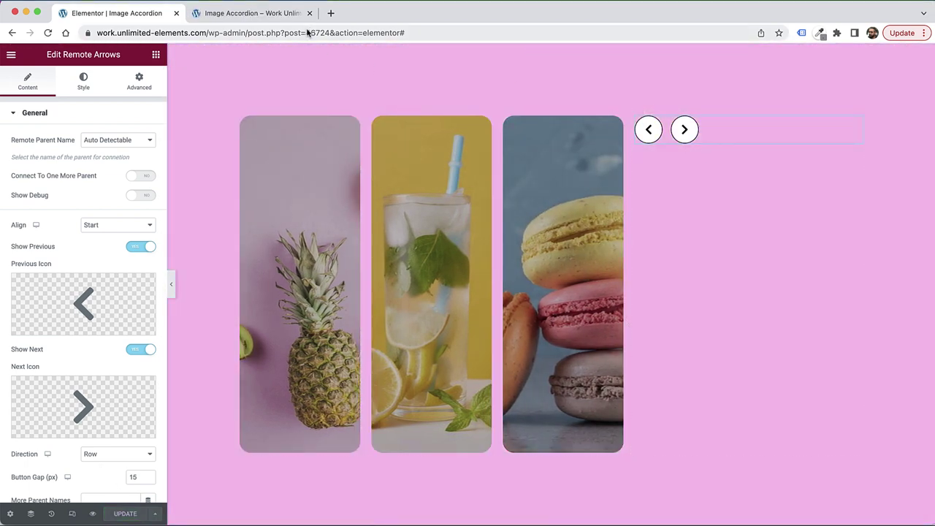
Test the next and previous remote arrows on the previewed page to cycle through the accordion items
{"action": "left_click", "coordinate": [260, 15]}
{"action": "left_click", "coordinate": [602, 149]}
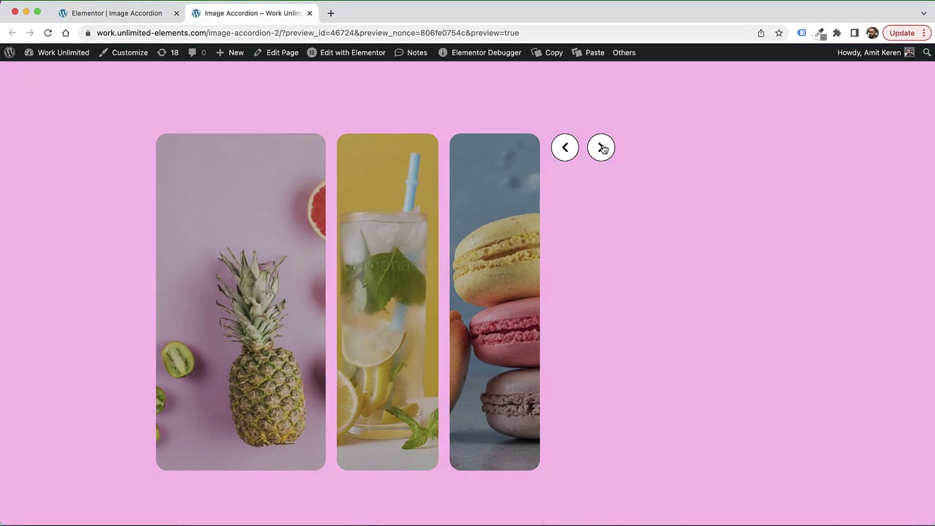
{"action": "left_click", "coordinate": [603, 149]}
{"action": "left_click", "coordinate": [602, 149]}
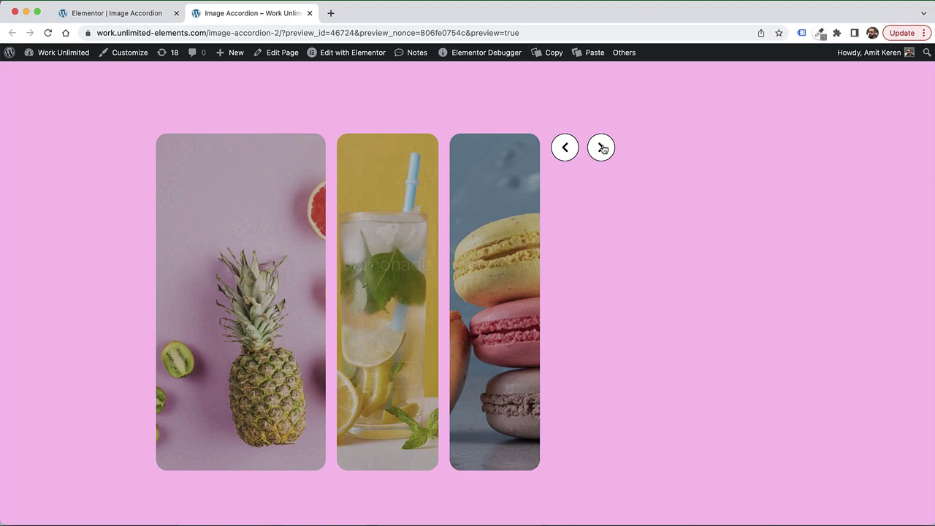
{"action": "left_click", "coordinate": [602, 149]}
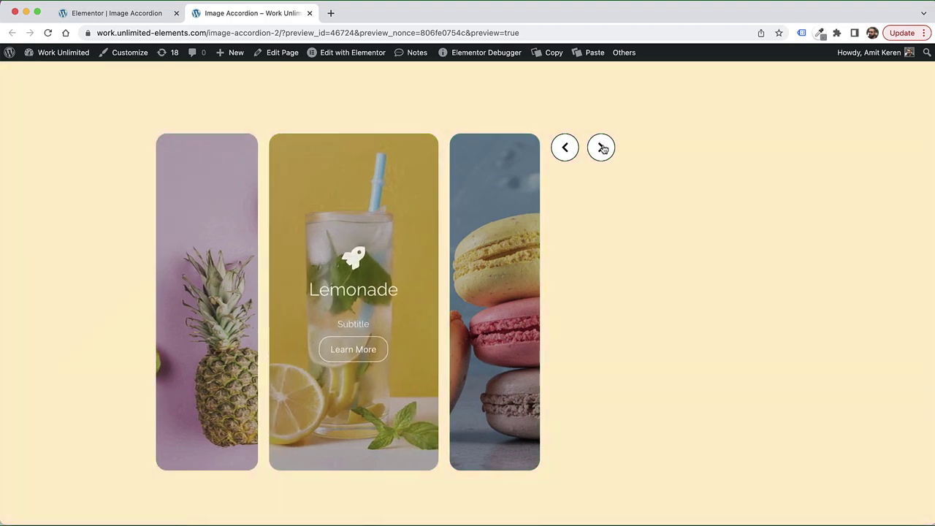
{"action": "left_click", "coordinate": [601, 148]}
{"action": "left_click", "coordinate": [565, 152]}
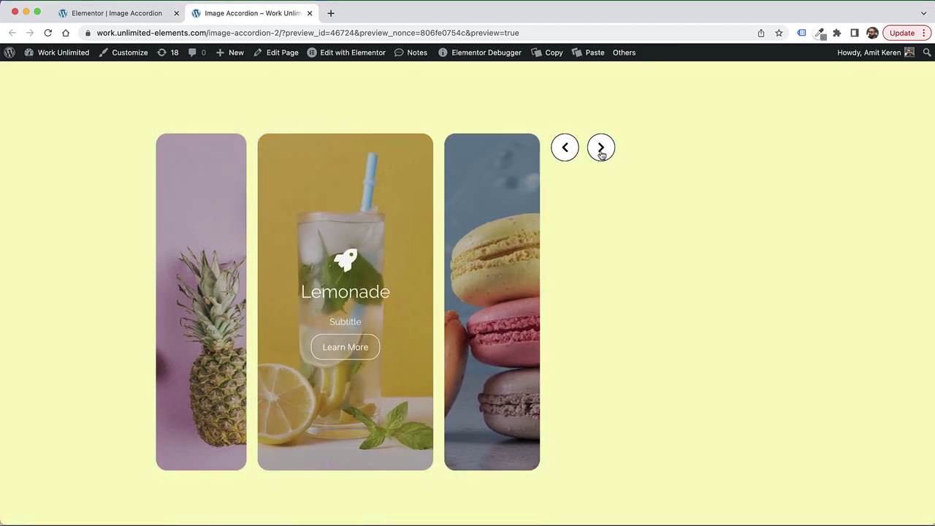
{"action": "left_click", "coordinate": [601, 151]}
Return to the editor and add a Remote Counter widget above the remote arrows
{"action": "left_click", "coordinate": [110, 14]}
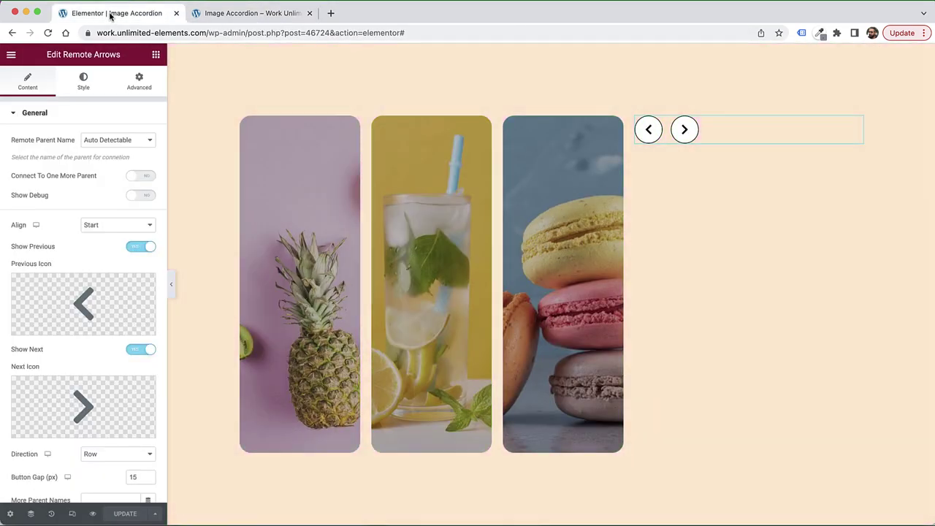
{"action": "left_click", "coordinate": [156, 56]}
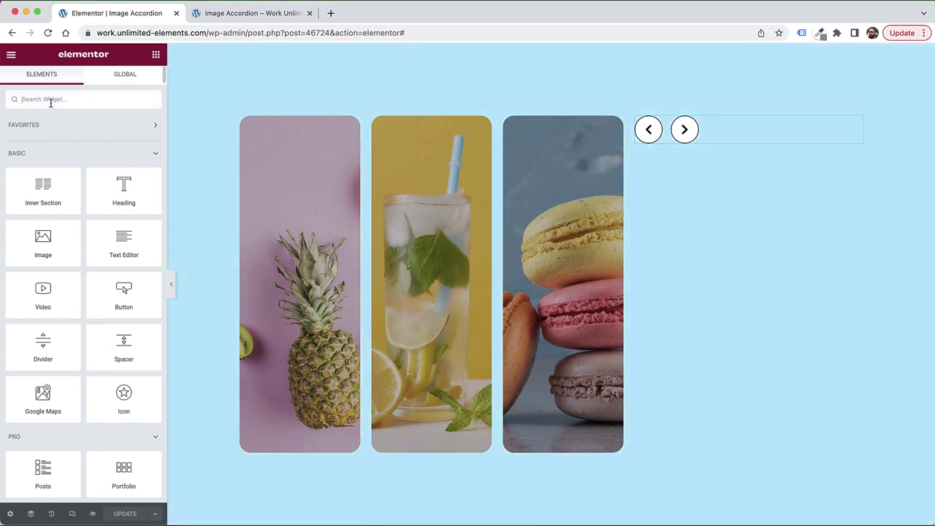
{"action": "type", "text": "count"}
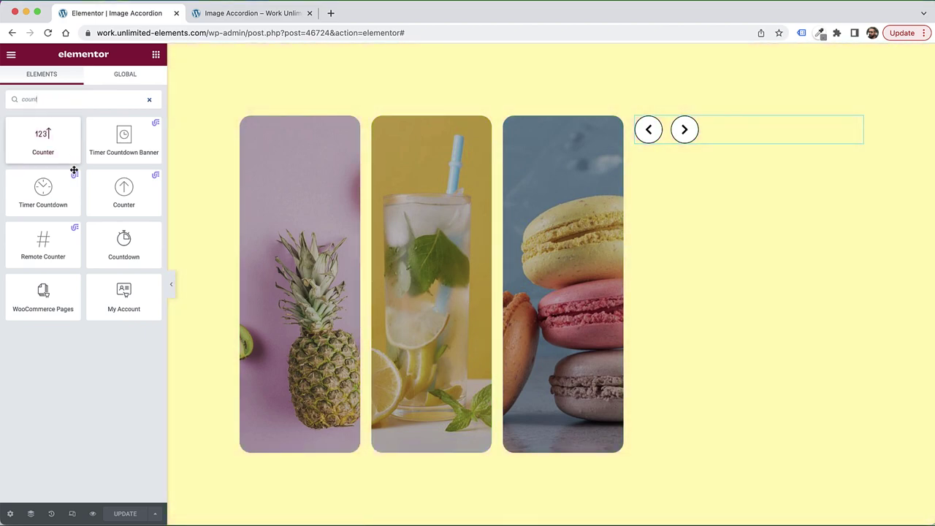
{"action": "left_click_drag", "start_coordinate": [44, 241], "coordinate": [687, 157]}
{"action": "left_click_drag", "start_coordinate": [695, 129], "coordinate": [694, 129]}
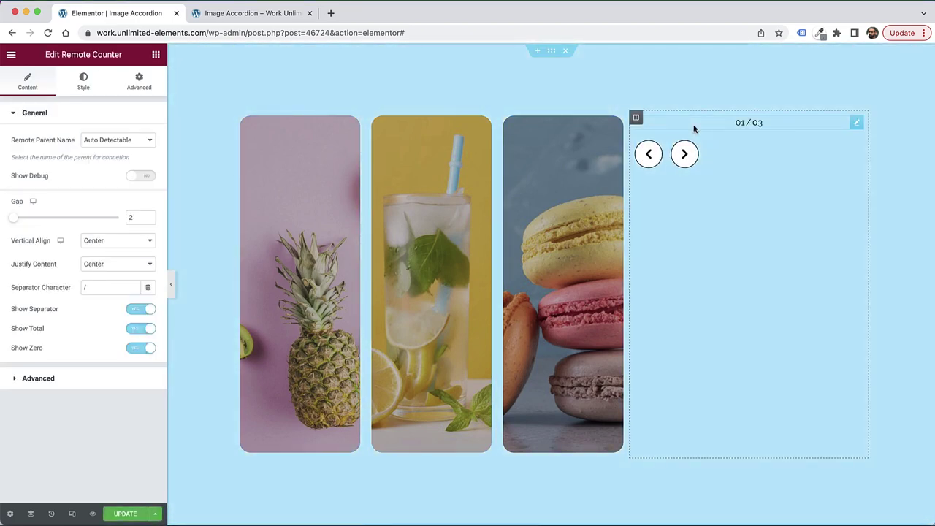
Set the Remote Counter's Justify Content to Start
{"action": "key", "text": "Escape"}
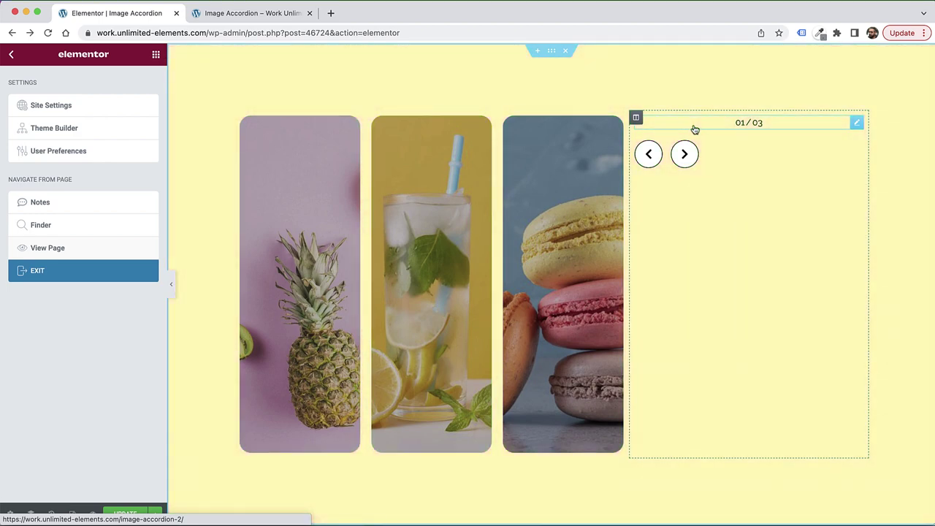
{"action": "left_click", "coordinate": [856, 122]}
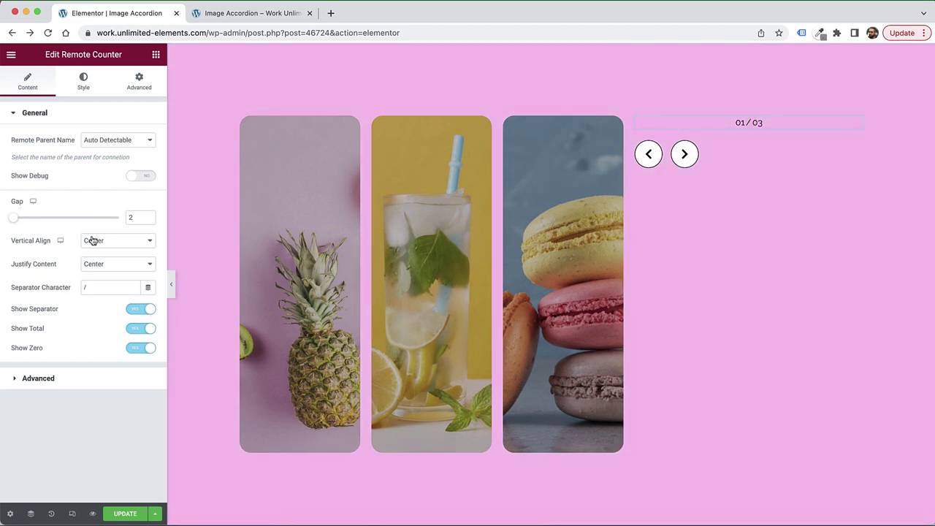
{"action": "left_click", "coordinate": [107, 263]}
{"action": "left_click", "coordinate": [106, 275]}
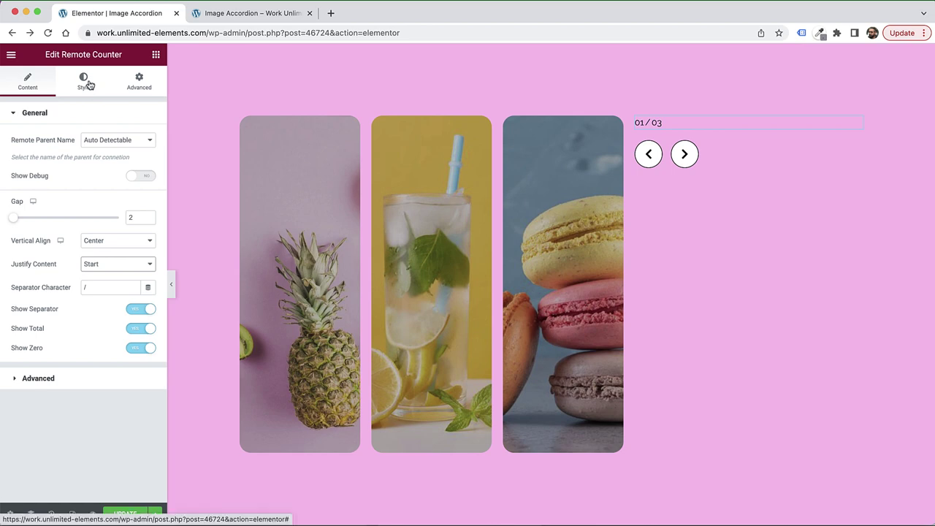
Set the font size of the Remote Counter's current number to 69 px
{"action": "left_click", "coordinate": [86, 83]}
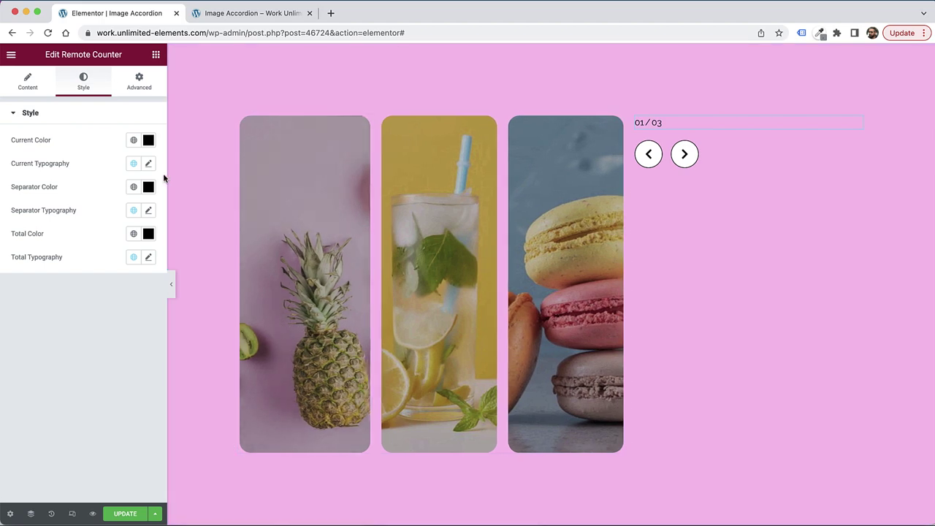
{"action": "left_click", "coordinate": [134, 164]}
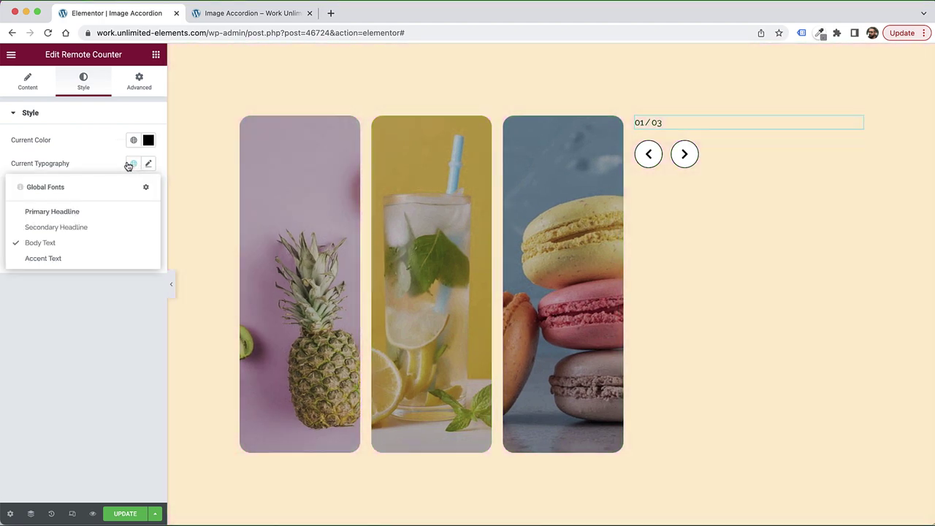
{"action": "left_click", "coordinate": [149, 165]}
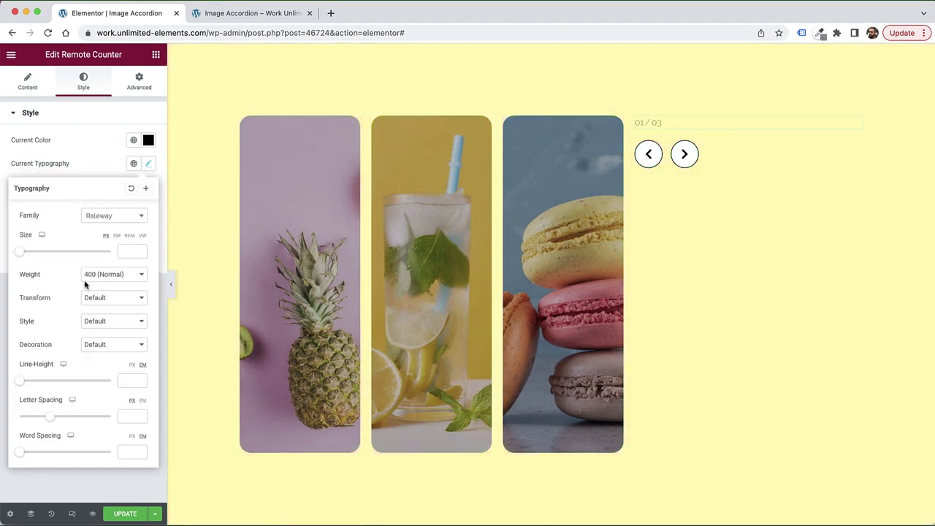
{"action": "left_click", "coordinate": [51, 252]}
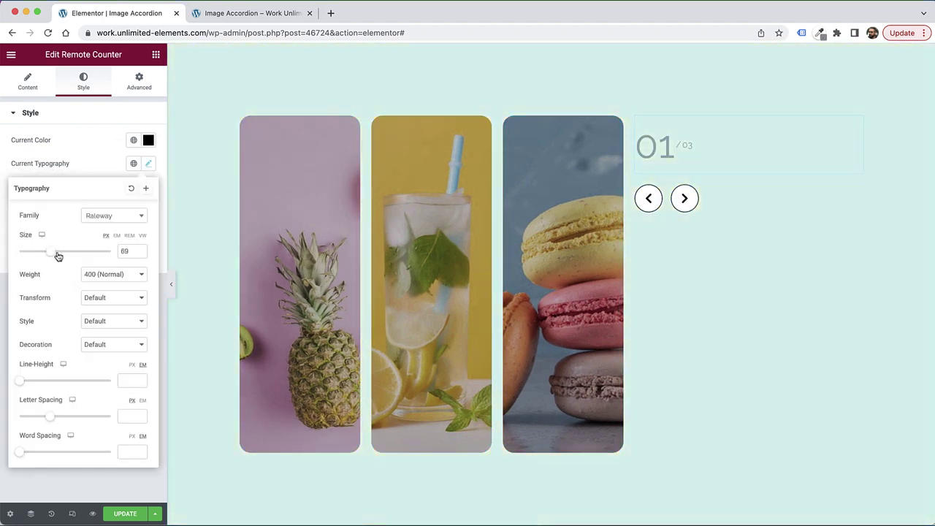
Set the weight of the Remote Counter's current number to 900 (Black) and update the page
{"action": "left_click", "coordinate": [131, 274]}
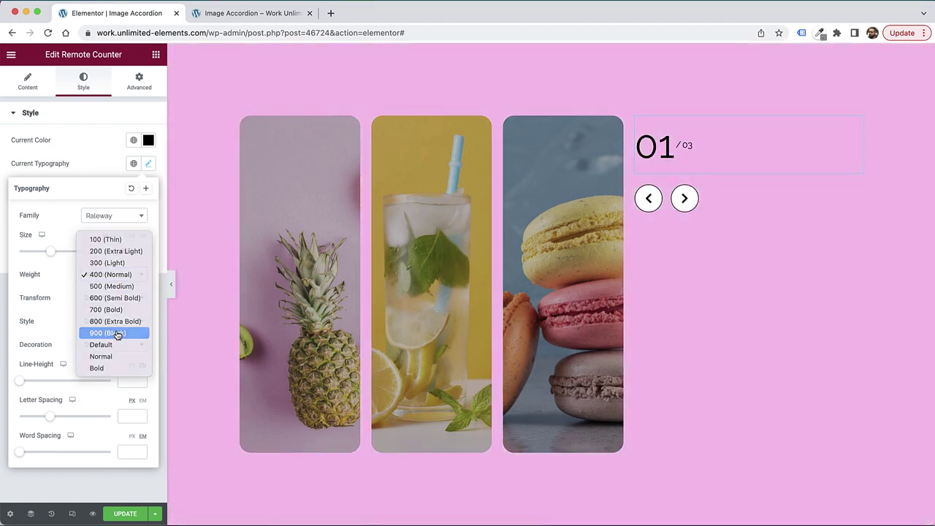
{"action": "left_click", "coordinate": [118, 334]}
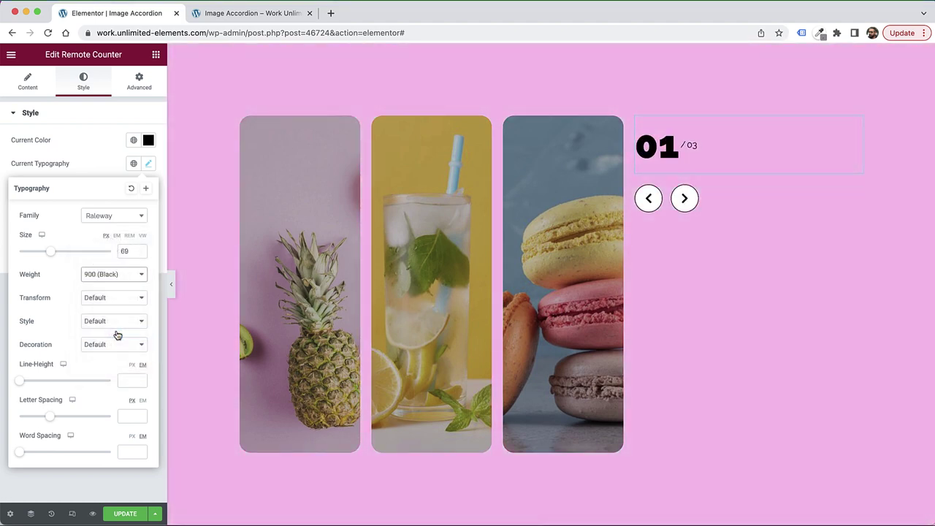
{"action": "left_click", "coordinate": [126, 486]}
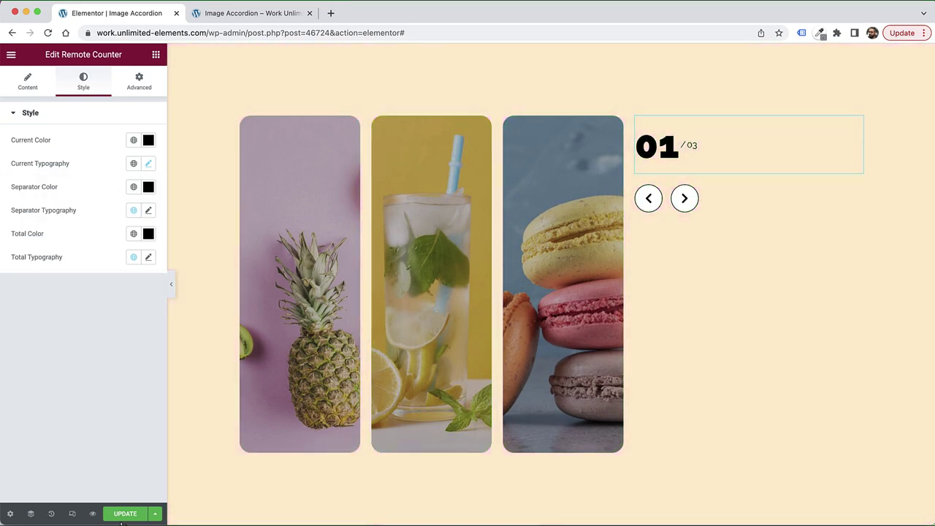
{"action": "left_click", "coordinate": [122, 514]}
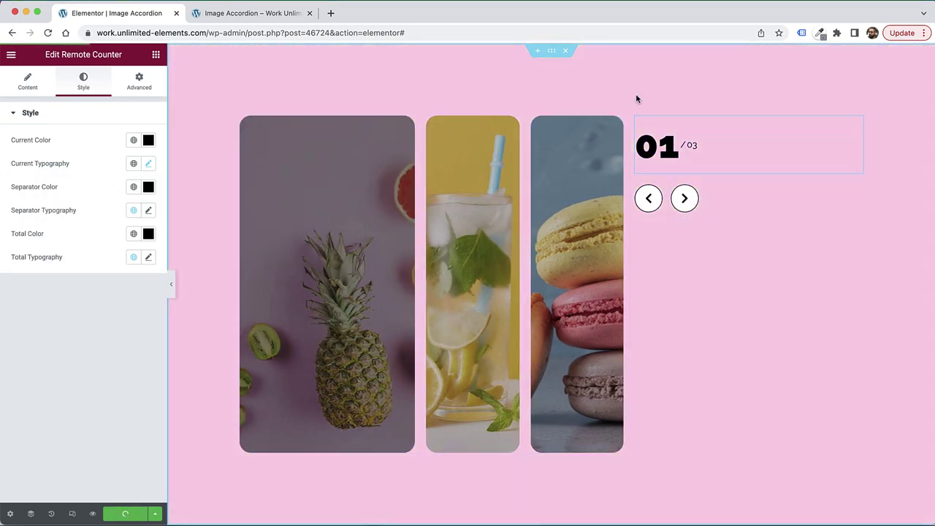
Test the Remote Counter by expanding the different image accordion items one after another on the canvas
{"action": "mouse_move", "coordinate": [550, 260]}
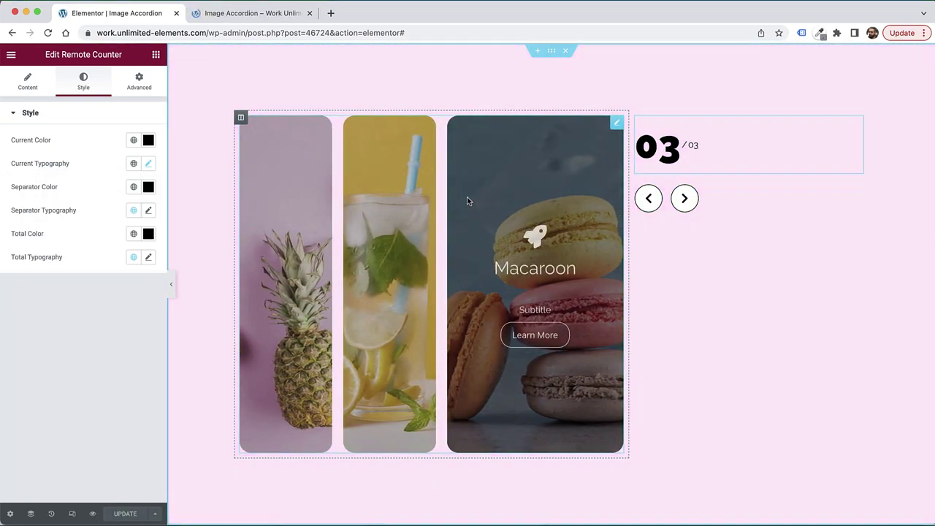
{"action": "mouse_move", "coordinate": [380, 196]}
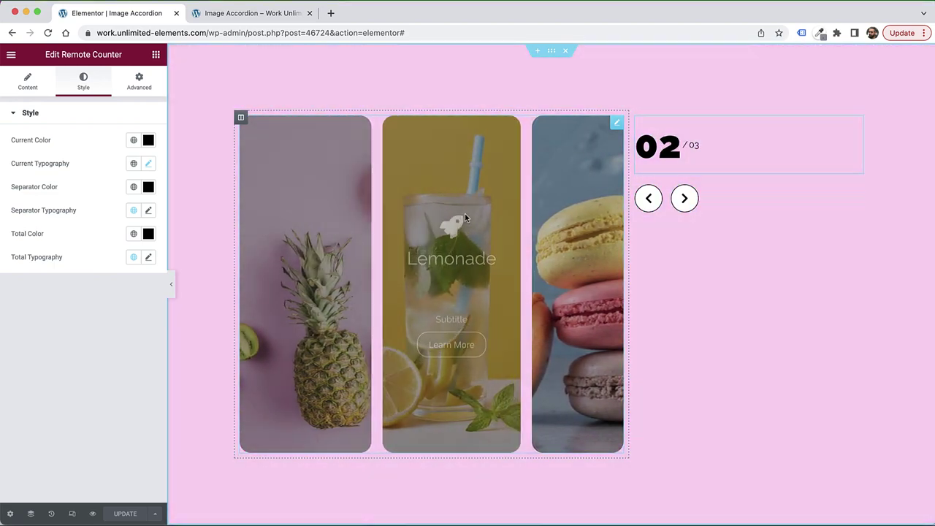
{"action": "mouse_move", "coordinate": [560, 203]}
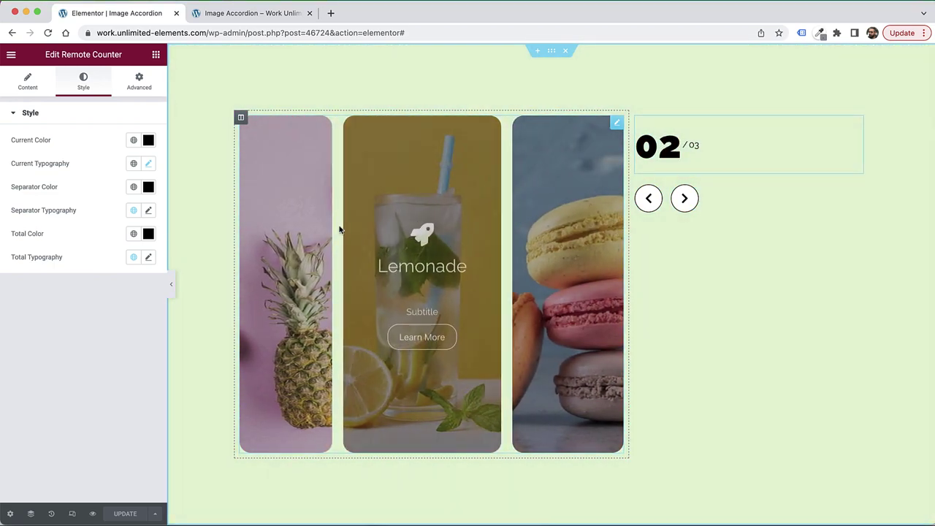
{"action": "mouse_move", "coordinate": [298, 234]}
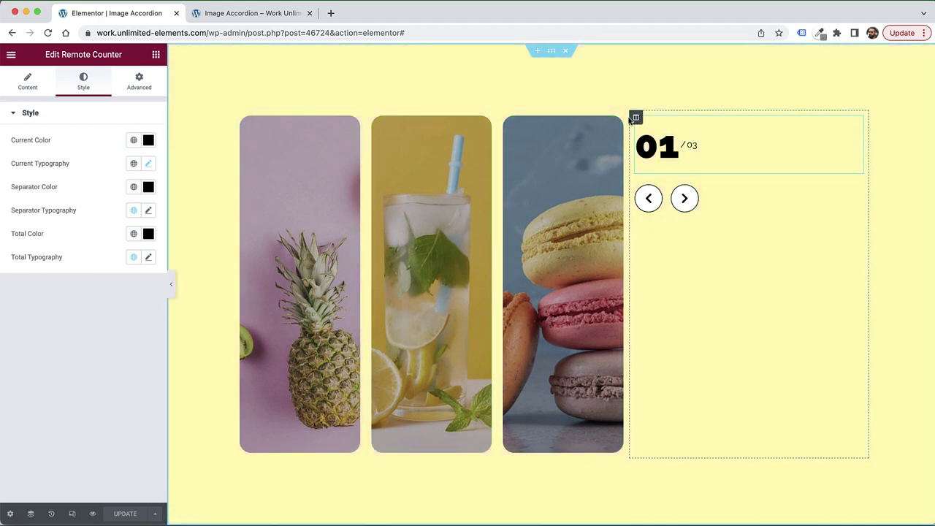
Set the section's Columns Gap to Wider
{"action": "left_click", "coordinate": [548, 57]}
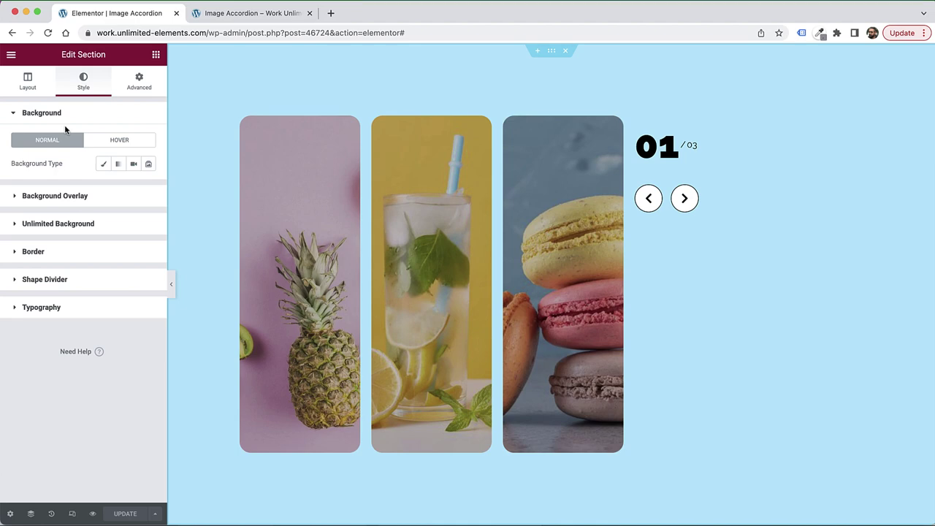
{"action": "left_click", "coordinate": [29, 82]}
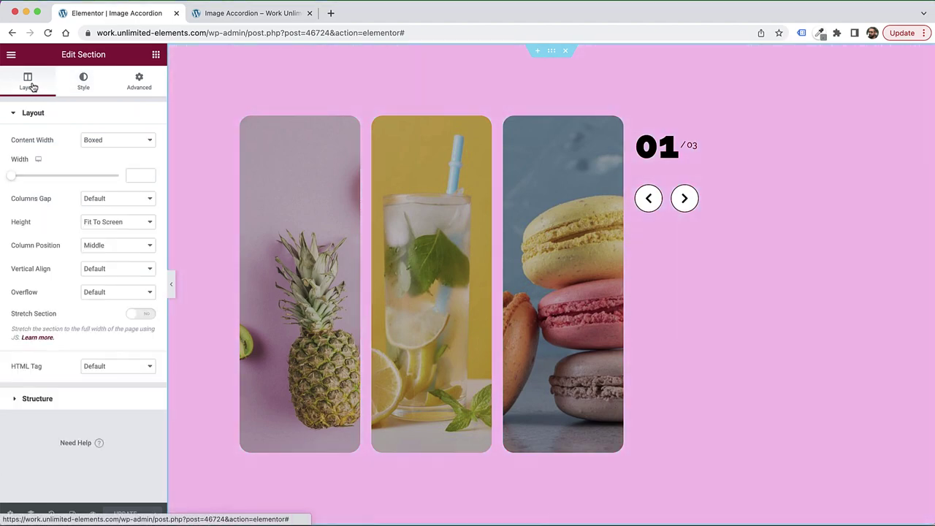
{"action": "left_click", "coordinate": [104, 199]}
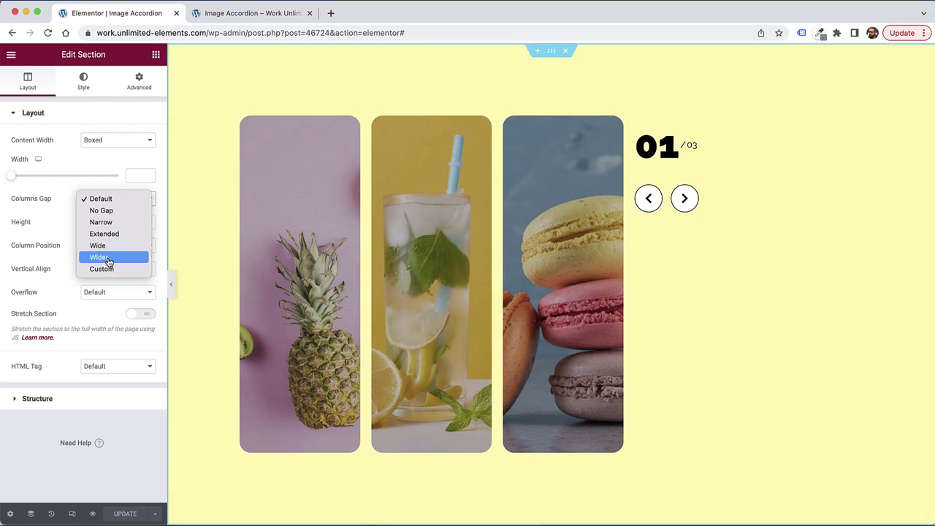
{"action": "left_click", "coordinate": [101, 258]}
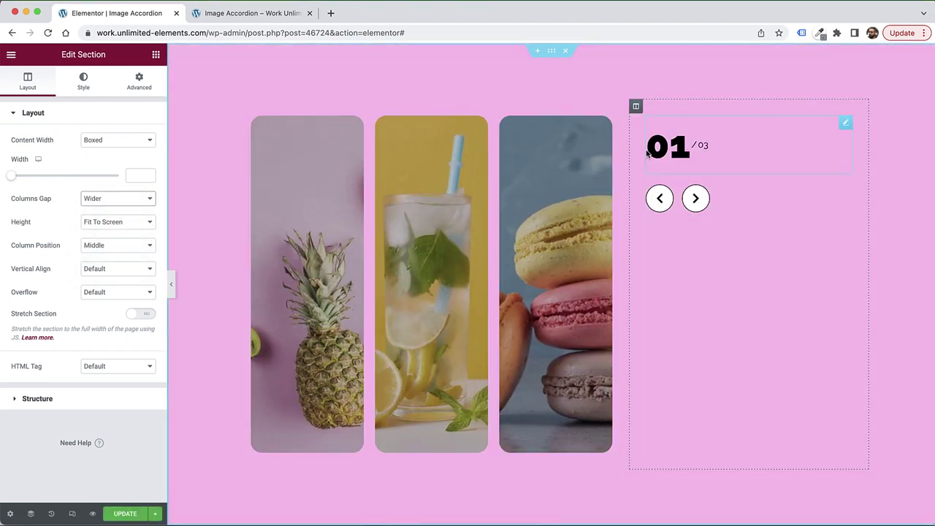
Set the Vertical Align of the column holding the counter and arrows to Middle
{"action": "left_click", "coordinate": [636, 107]}
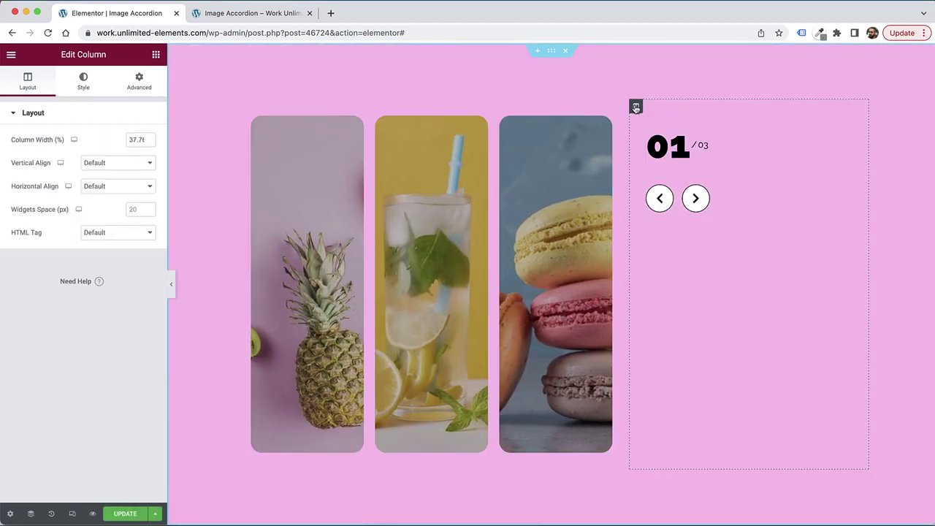
{"action": "left_click", "coordinate": [104, 162]}
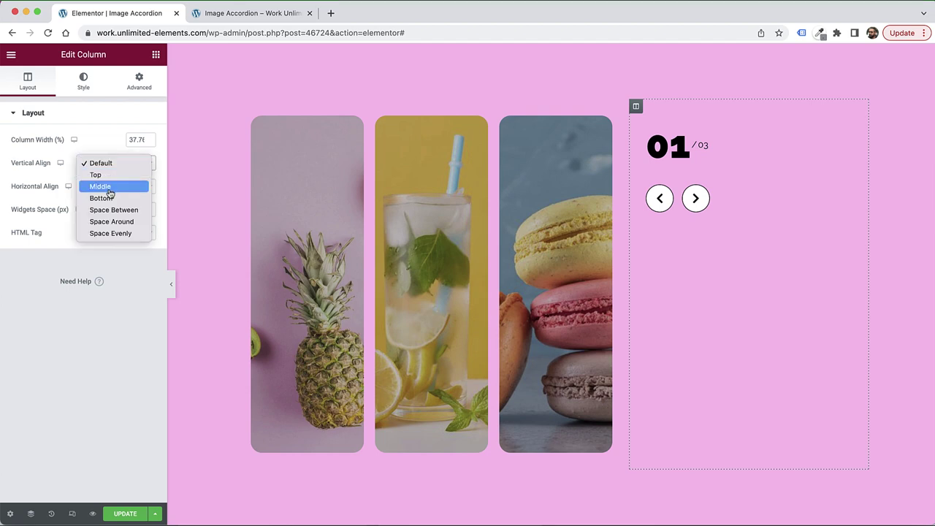
{"action": "left_click", "coordinate": [110, 187]}
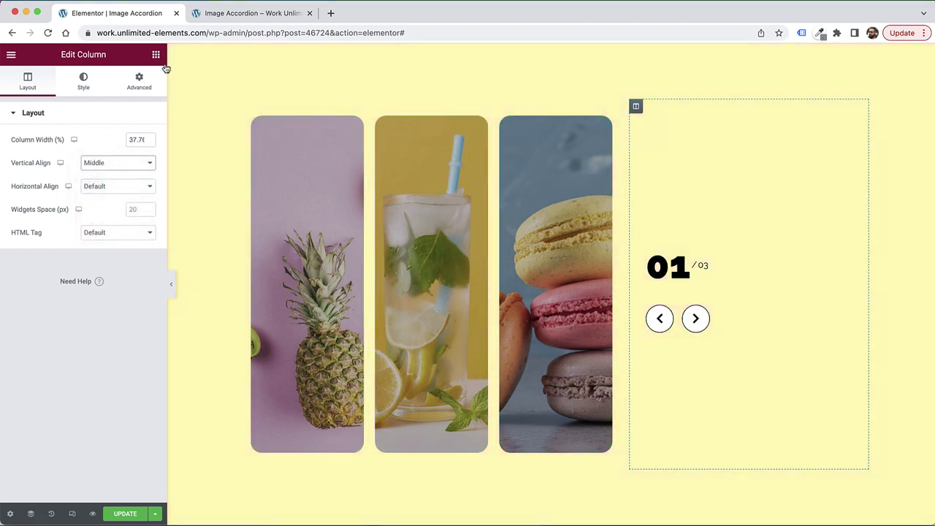
Add a Content Carousel widget between the remote counter and remote arrows, with its number of items set to 1
{"action": "left_click", "coordinate": [157, 55]}
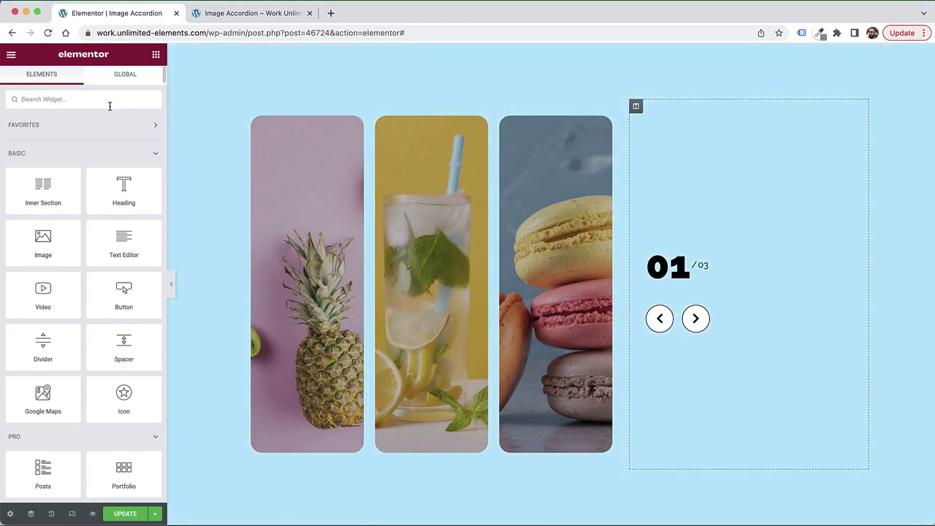
{"action": "type", "text": "co"}
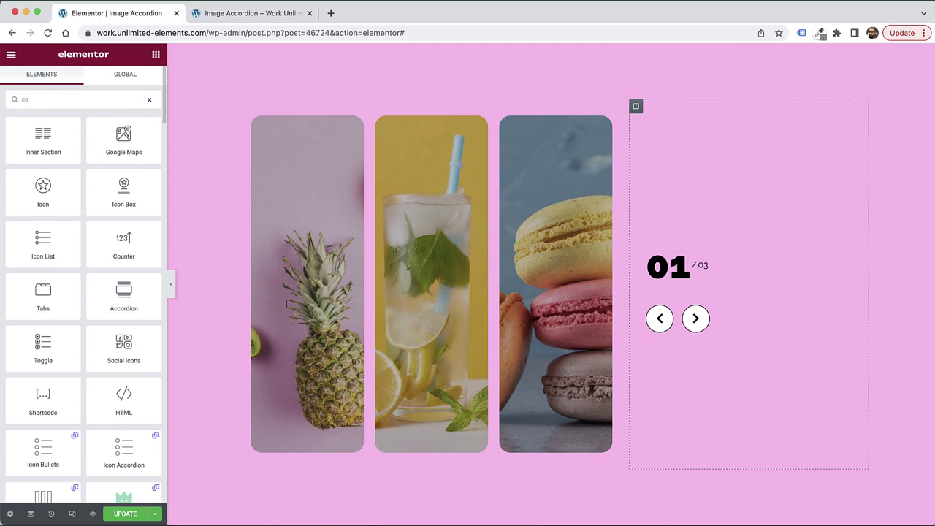
{"action": "type", "text": "nte"}
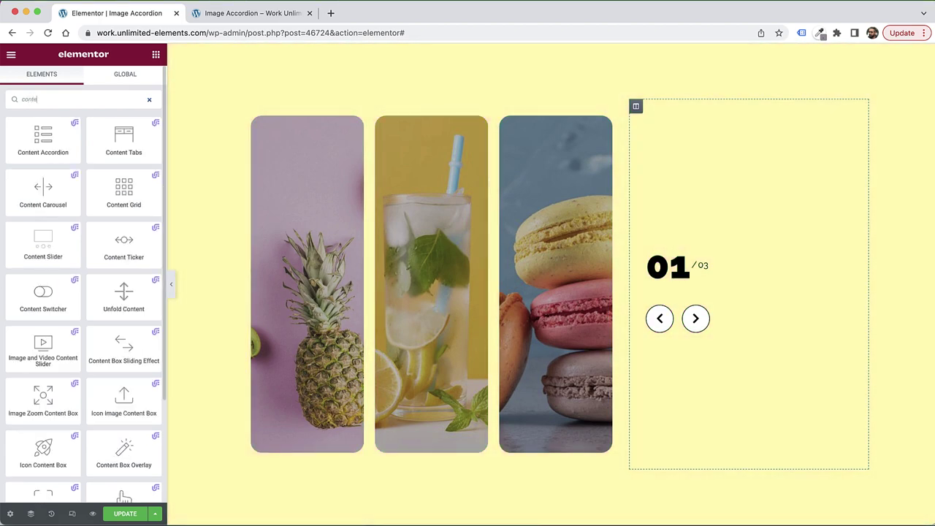
{"action": "type", "text": "nt car"}
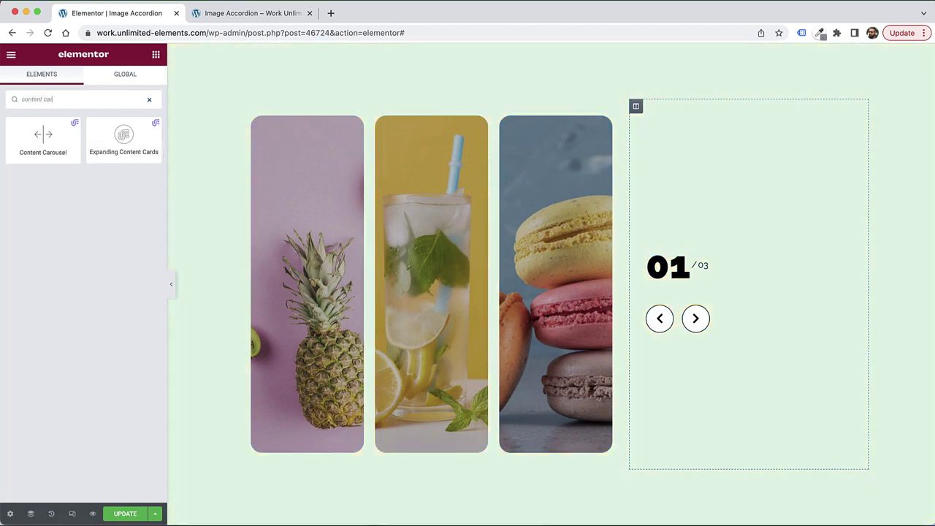
{"action": "left_click_drag", "start_coordinate": [42, 139], "coordinate": [696, 290]}
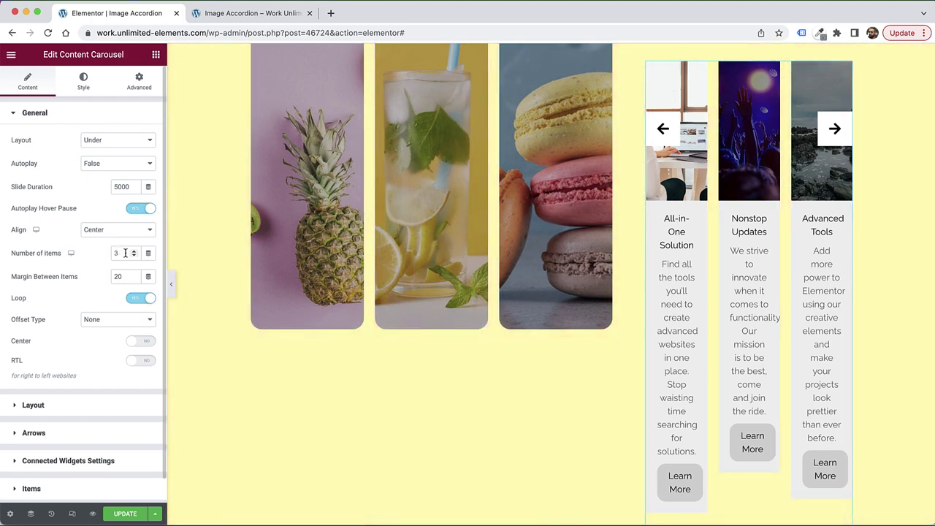
{"action": "double_click", "coordinate": [124, 253]}
{"action": "type", "text": "1"}
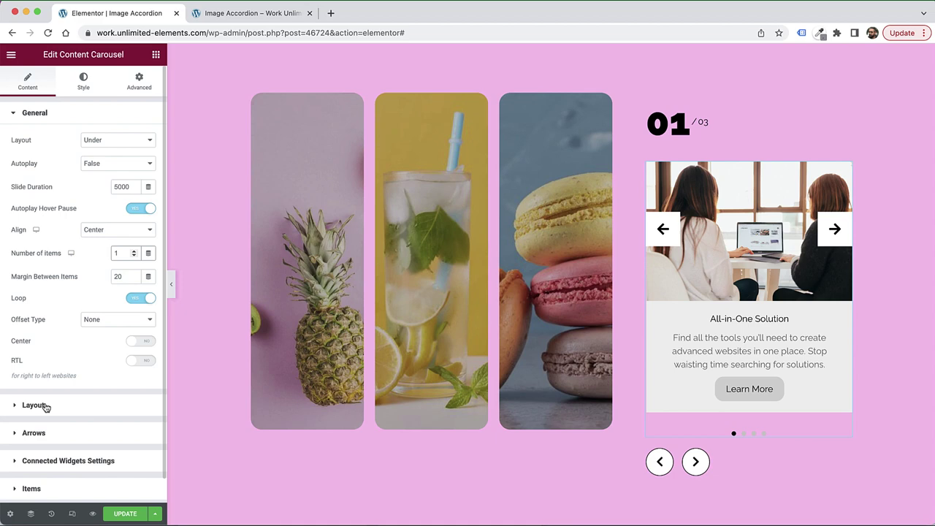
Turn off the arrows, dots, image and button in the Content Carousel's layout
{"action": "left_click", "coordinate": [36, 405]}
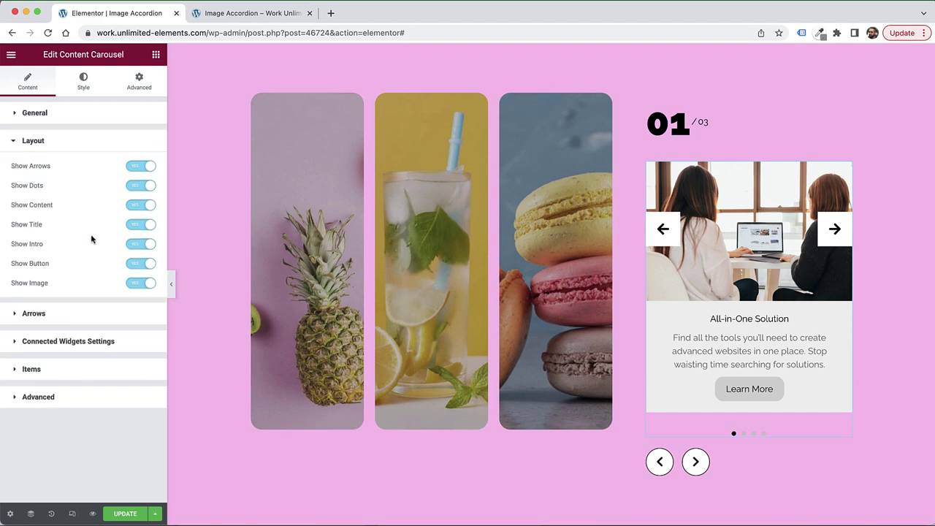
{"action": "left_click", "coordinate": [139, 169]}
{"action": "left_click", "coordinate": [145, 187]}
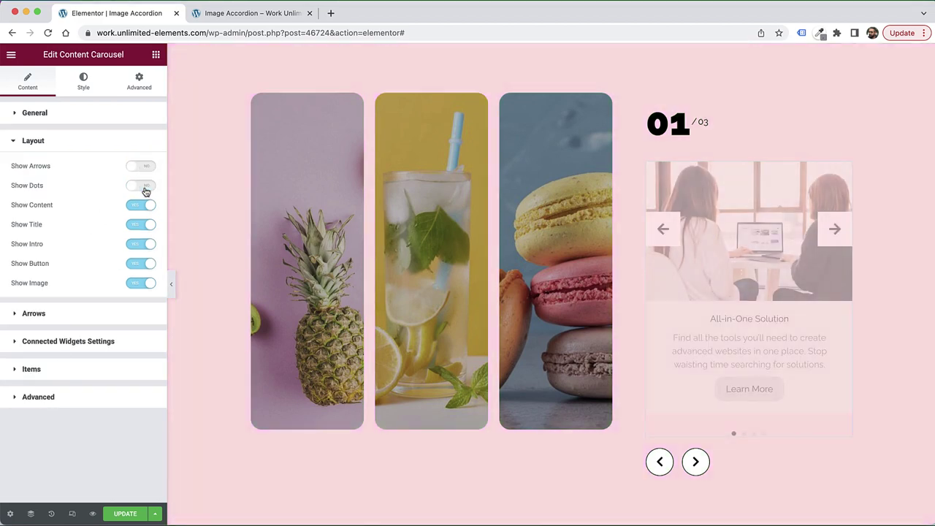
{"action": "left_click", "coordinate": [144, 284]}
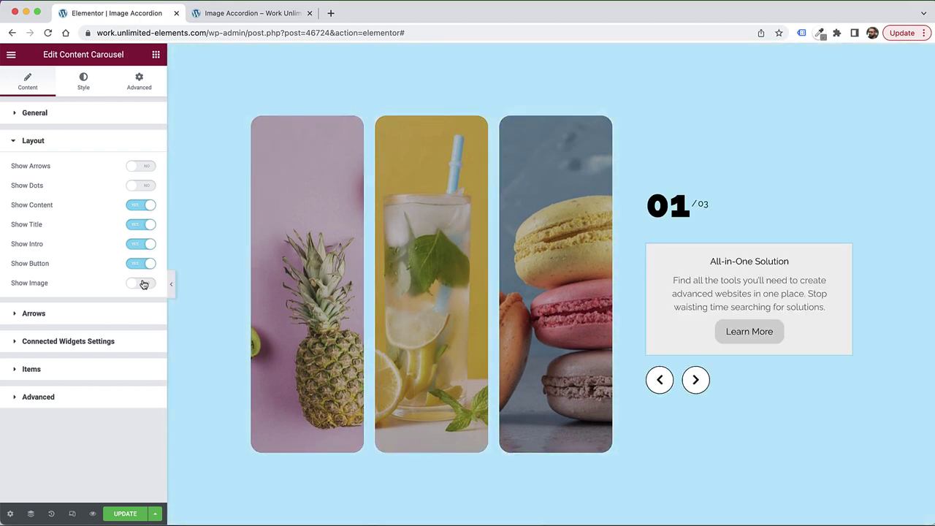
{"action": "left_click", "coordinate": [142, 265]}
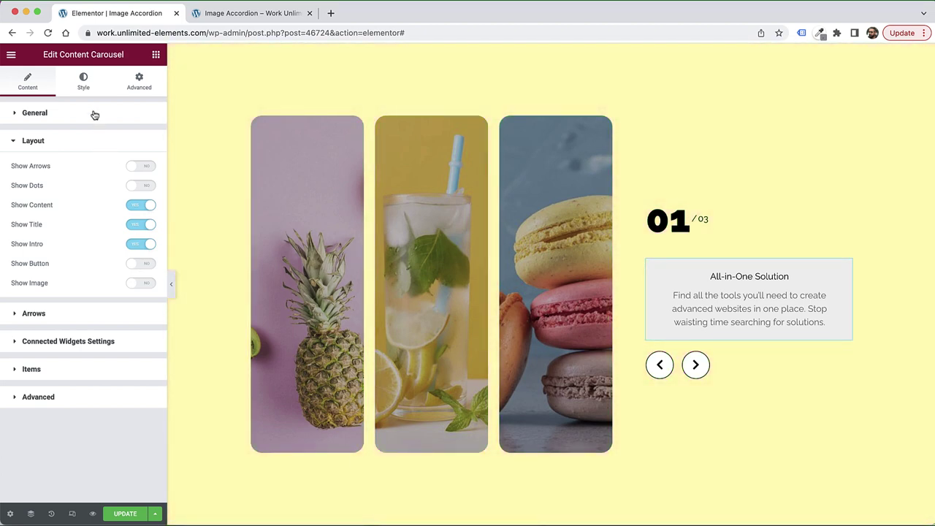
Set the Content Carousel's content padding to 0 px on all sides
{"action": "left_click", "coordinate": [84, 81]}
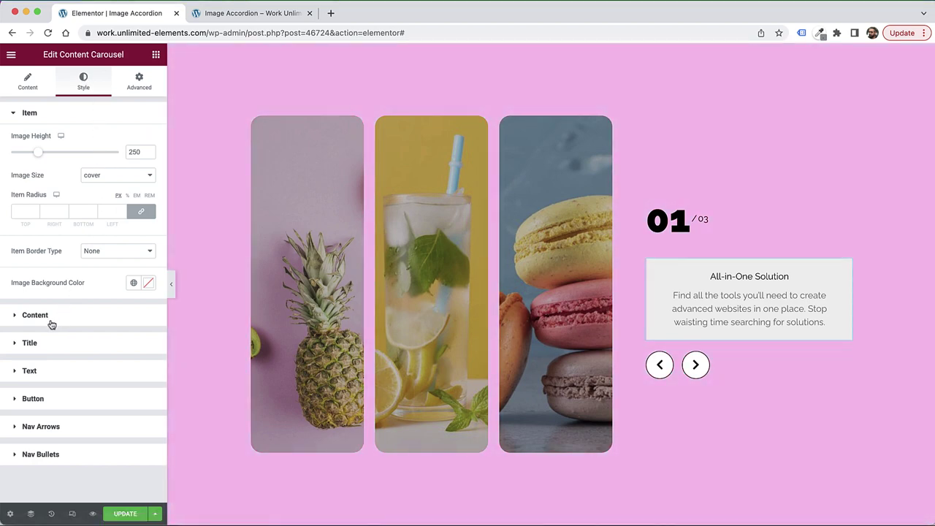
{"action": "left_click", "coordinate": [51, 320]}
{"action": "double_click", "coordinate": [22, 180]}
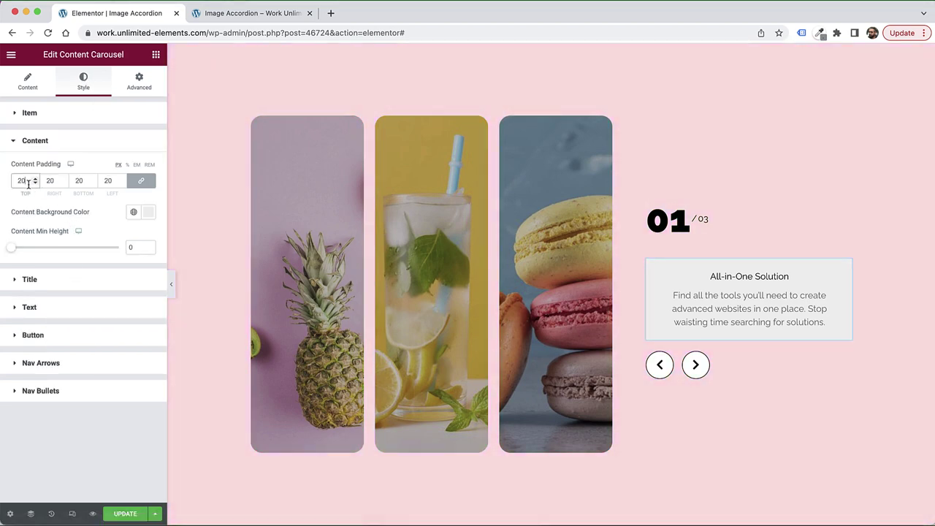
{"action": "type", "text": "0"}
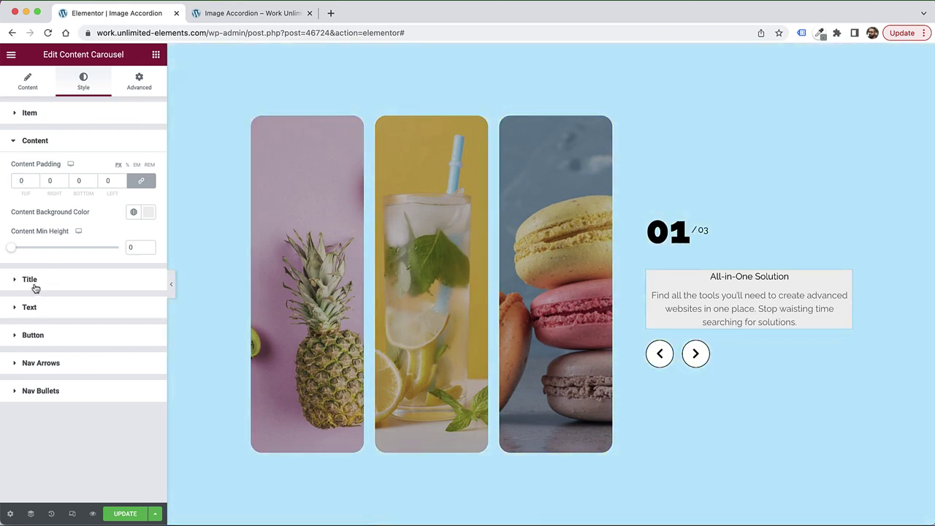
Set the font size of the Content Carousel's title to 23 px
{"action": "left_click", "coordinate": [35, 284]}
{"action": "left_click", "coordinate": [148, 220]}
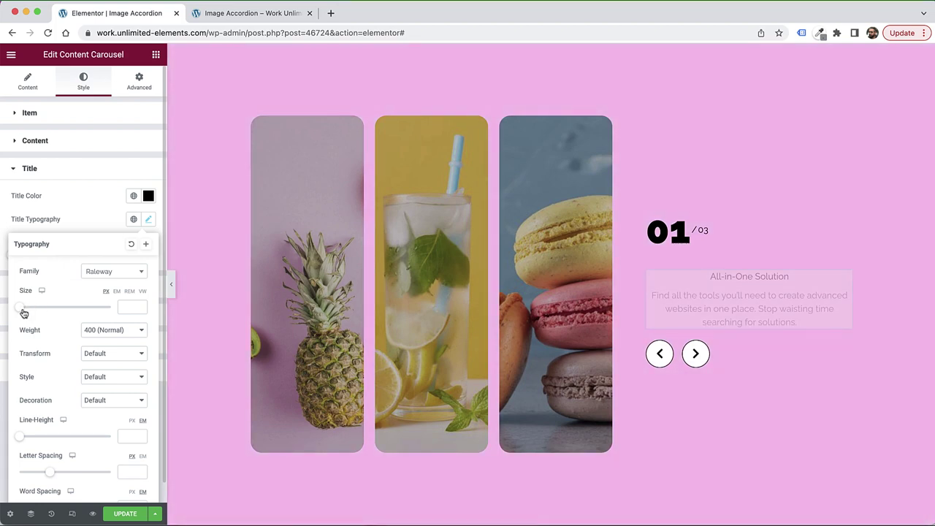
{"action": "left_click_drag", "start_coordinate": [24, 312], "coordinate": [34, 312]}
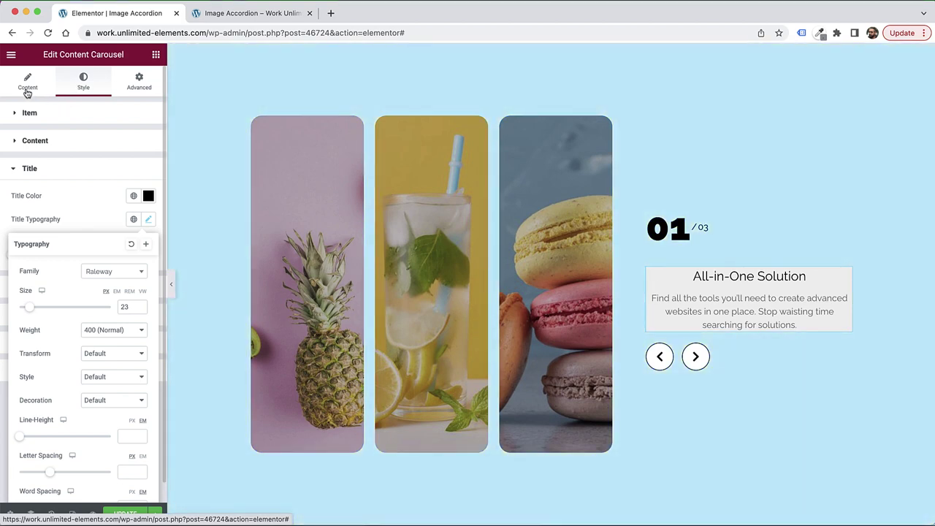
Set the Content Carousel's alignment to Left
{"action": "left_click", "coordinate": [28, 86]}
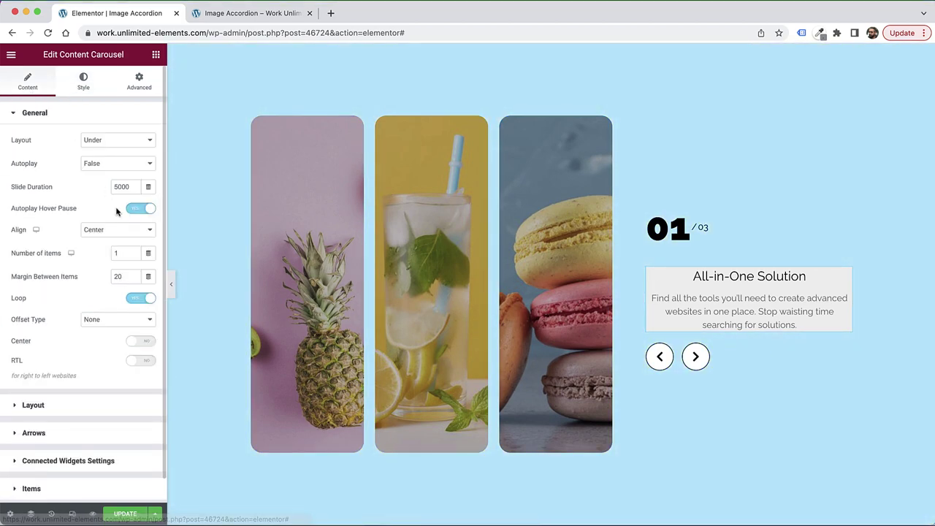
{"action": "left_click", "coordinate": [106, 229]}
{"action": "left_click", "coordinate": [103, 220]}
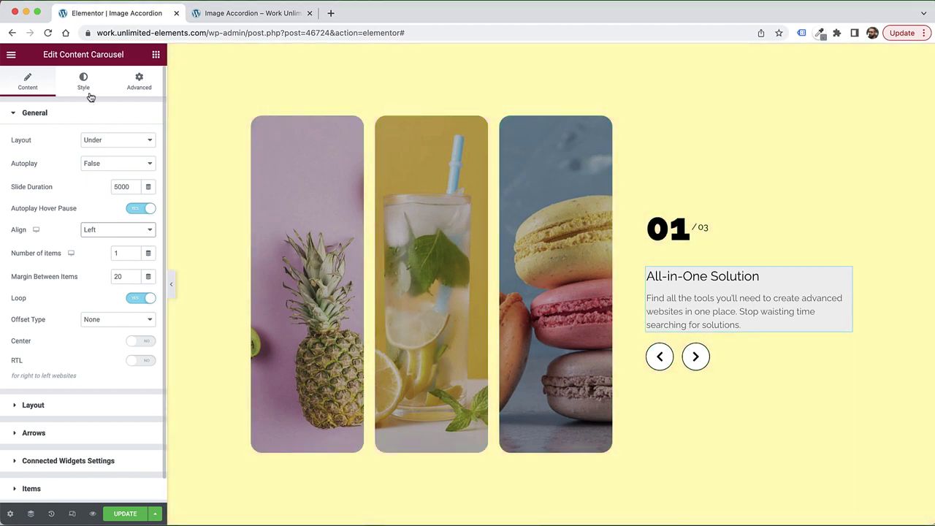
Clear the Content Carousel's content background color
{"action": "left_click", "coordinate": [85, 86]}
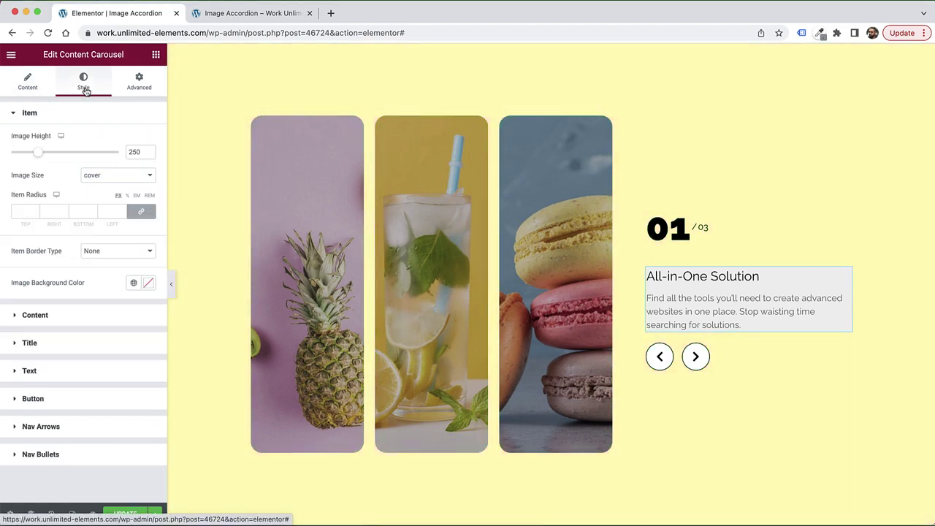
{"action": "left_click", "coordinate": [66, 323]}
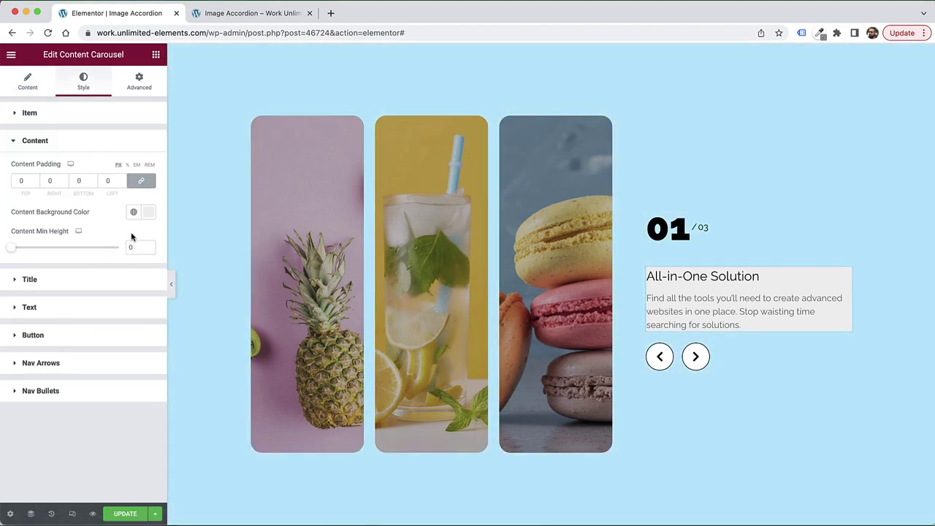
{"action": "left_click", "coordinate": [146, 213]}
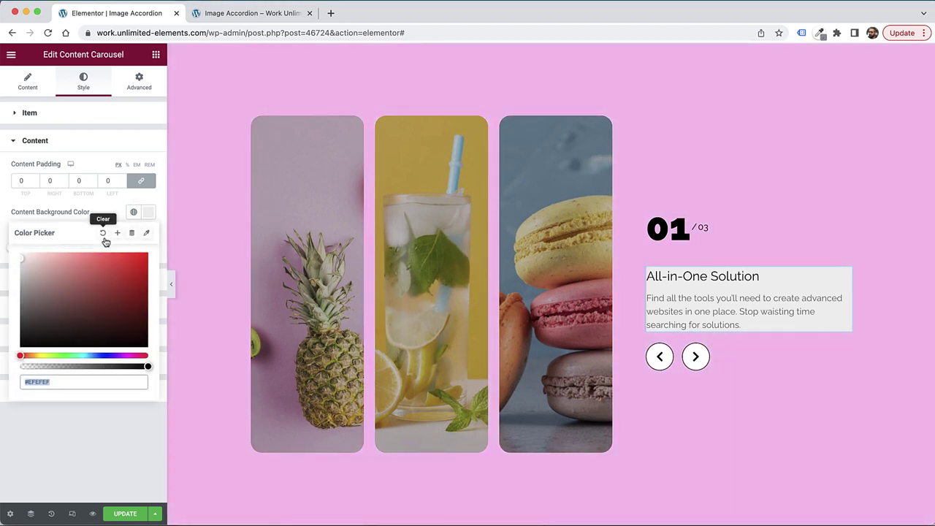
{"action": "left_click", "coordinate": [103, 233]}
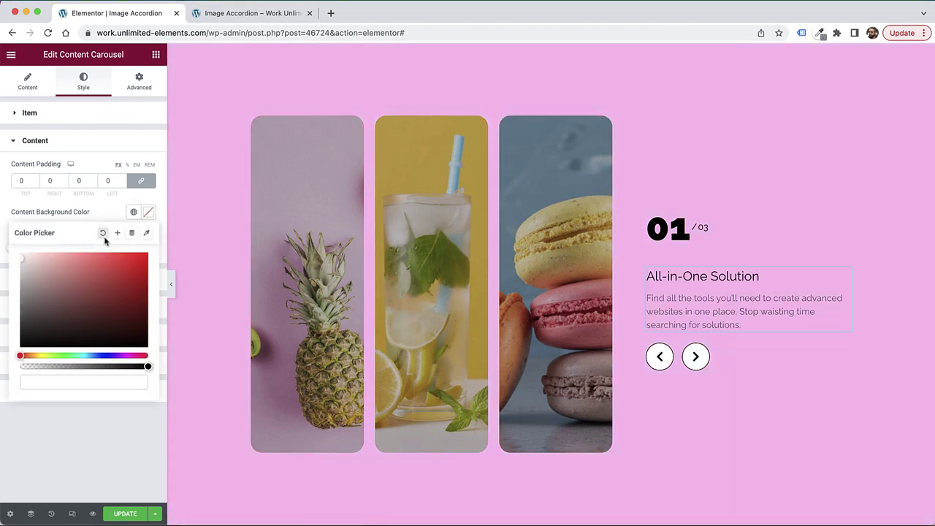
{"action": "left_click", "coordinate": [82, 426]}
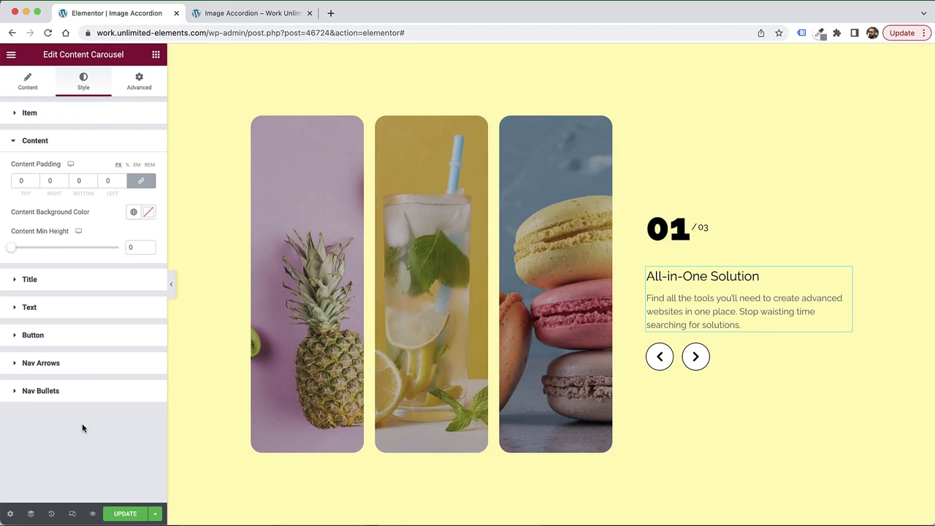
Delete the 24/7 Dedicated Support item from the Content Carousel's items
{"action": "left_click", "coordinate": [25, 85]}
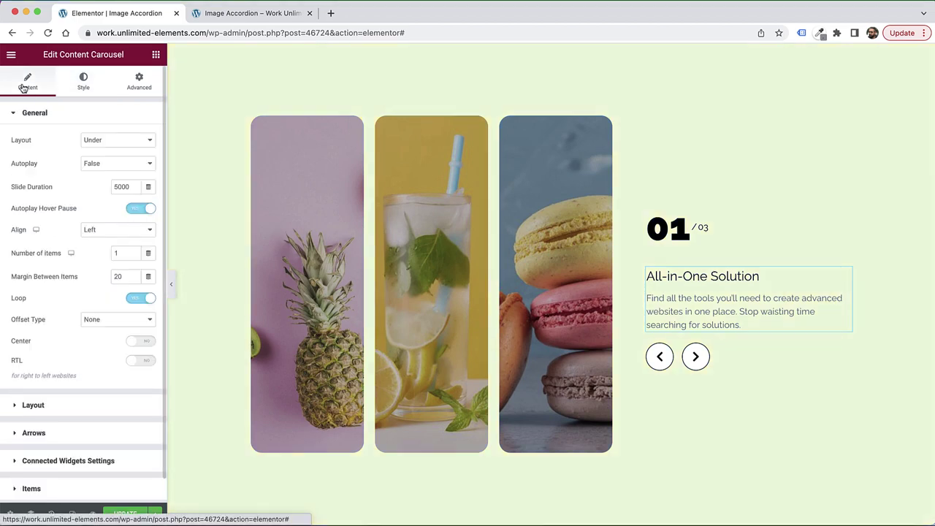
{"action": "scroll", "coordinate": [81, 303], "scroll_direction": "down", "scroll_amount": 1}
{"action": "left_click", "coordinate": [67, 463]}
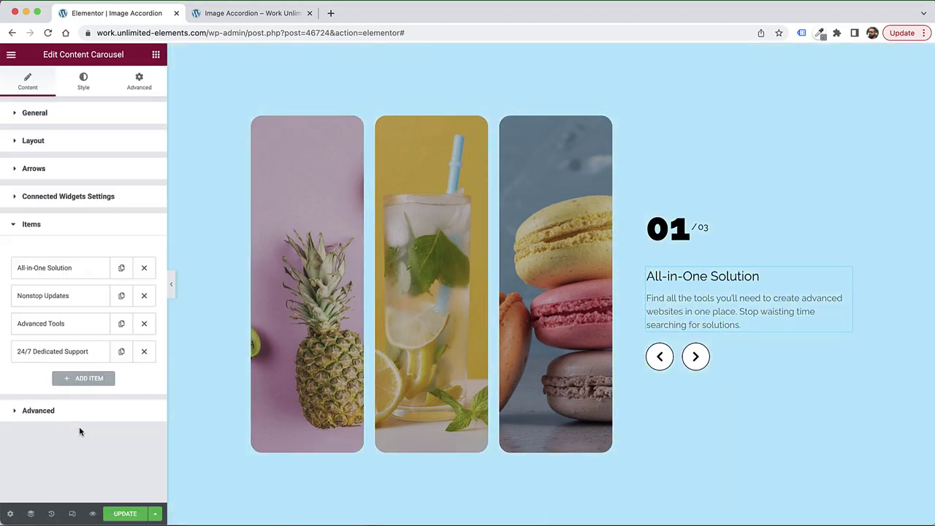
{"action": "left_click", "coordinate": [144, 351]}
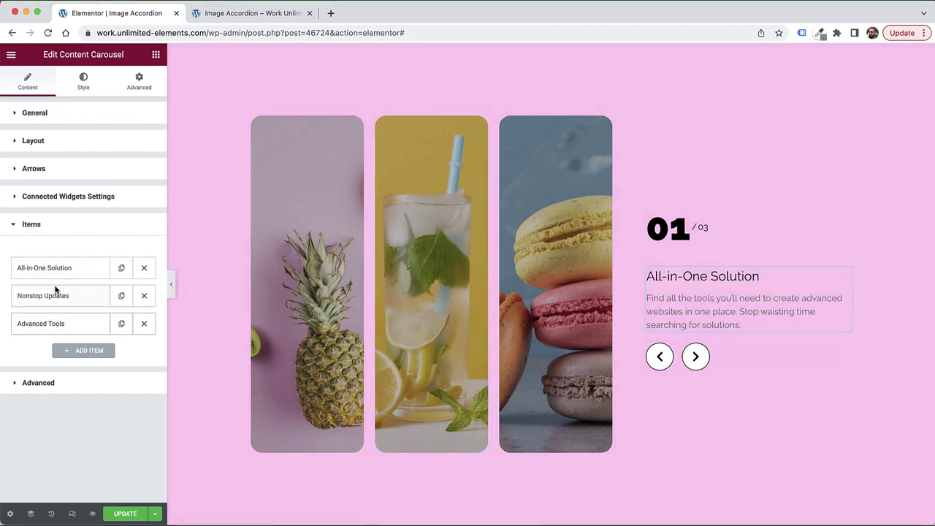
Change the title of the first carousel item, All-in-One Solution, to Pineapple
{"action": "left_click", "coordinate": [56, 272]}
{"action": "triple_click", "coordinate": [107, 296]}
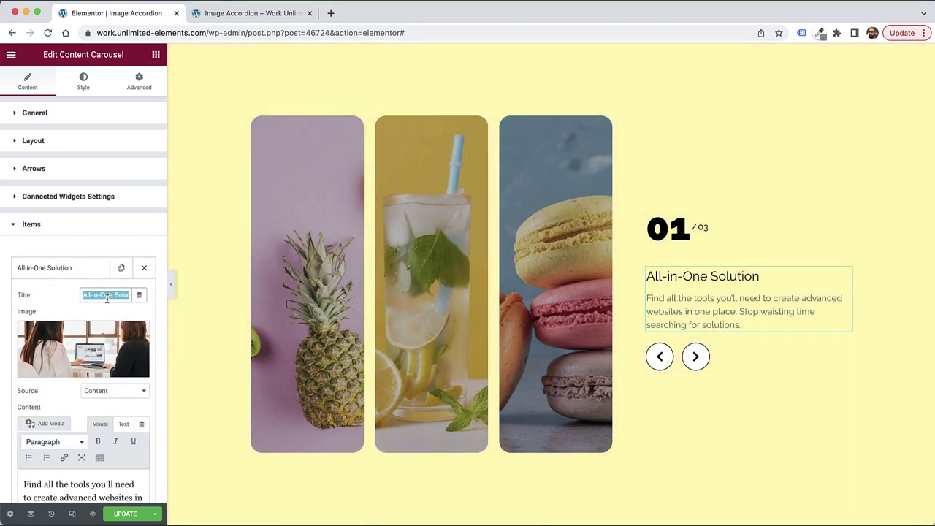
{"action": "type", "text": "Pin"}
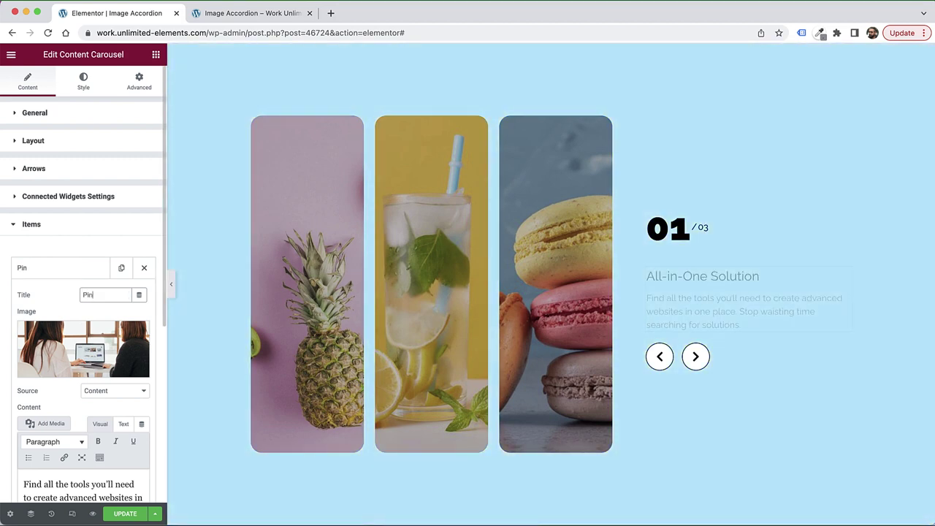
{"action": "type", "text": "eapple"}
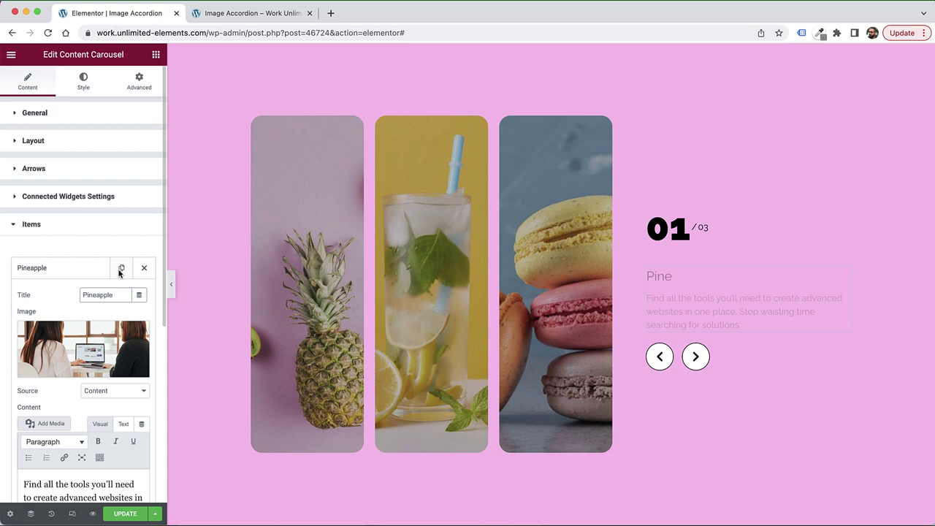
{"action": "left_click", "coordinate": [65, 268]}
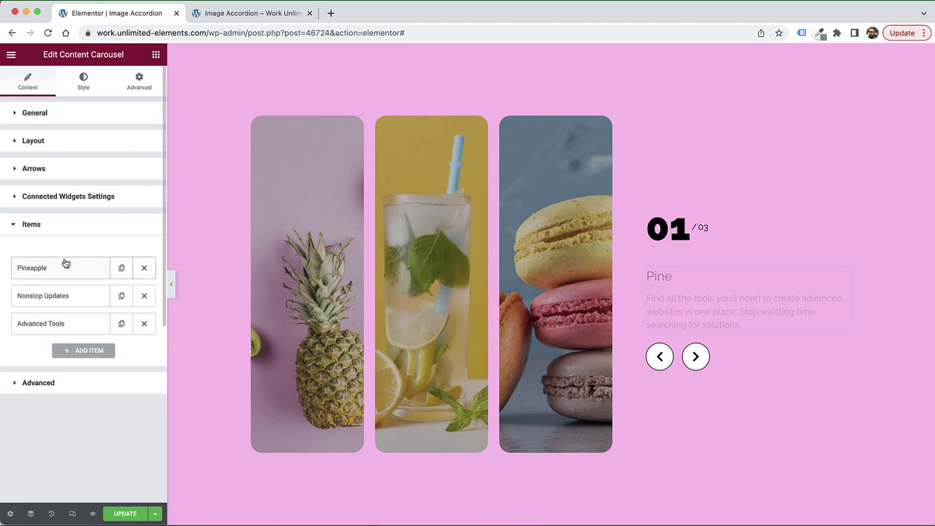
Change the title of the second carousel item, Nonstop Updates, to Lemonade
{"action": "left_click", "coordinate": [58, 296]}
{"action": "triple_click", "coordinate": [107, 320]}
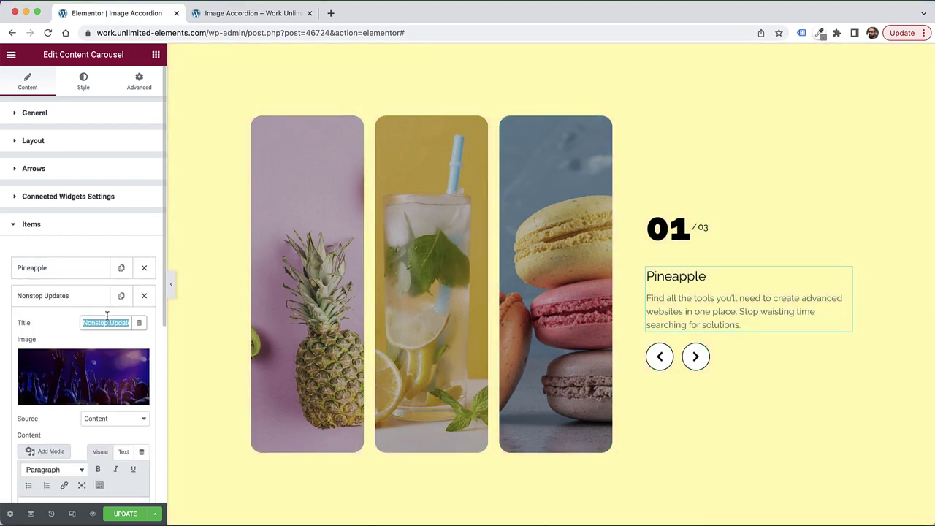
{"action": "type", "text": "Lem"}
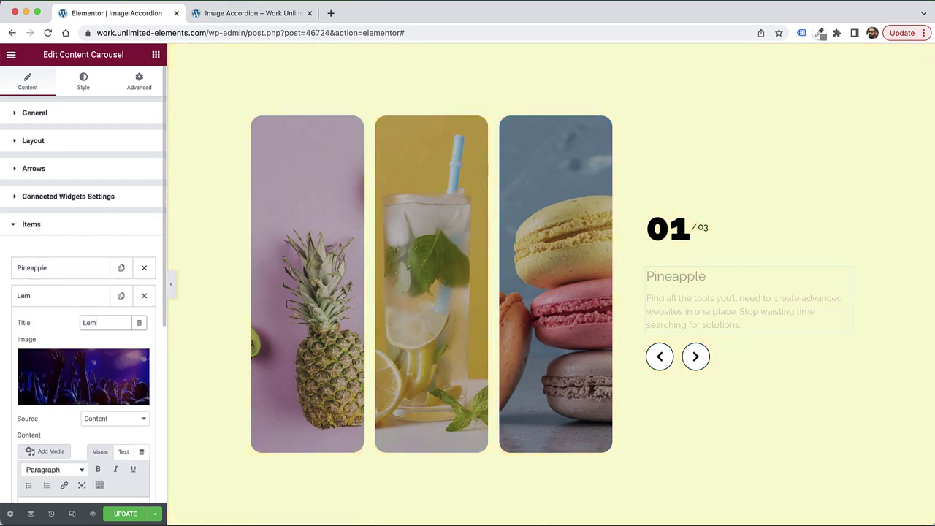
{"action": "type", "text": "i"}
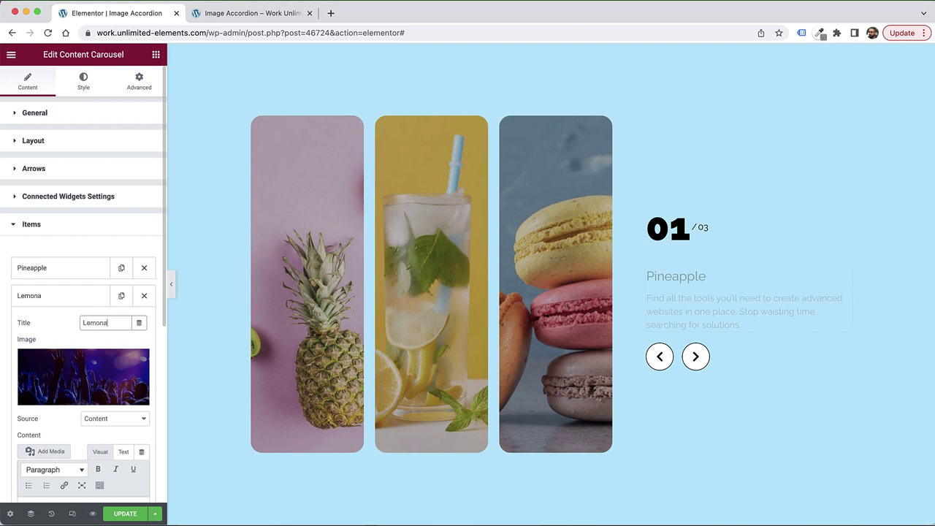
{"action": "left_click", "coordinate": [62, 295]}
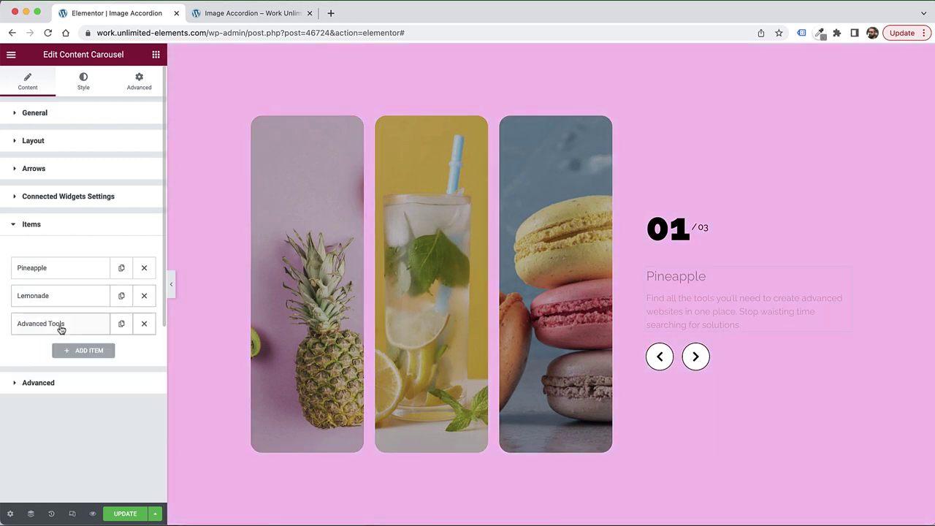
Change the title of the third carousel item, Advanced Tools, to Macaroon and update the page
{"action": "left_click", "coordinate": [63, 324]}
{"action": "triple_click", "coordinate": [94, 355]}
{"action": "type", "text": "Macroon"}
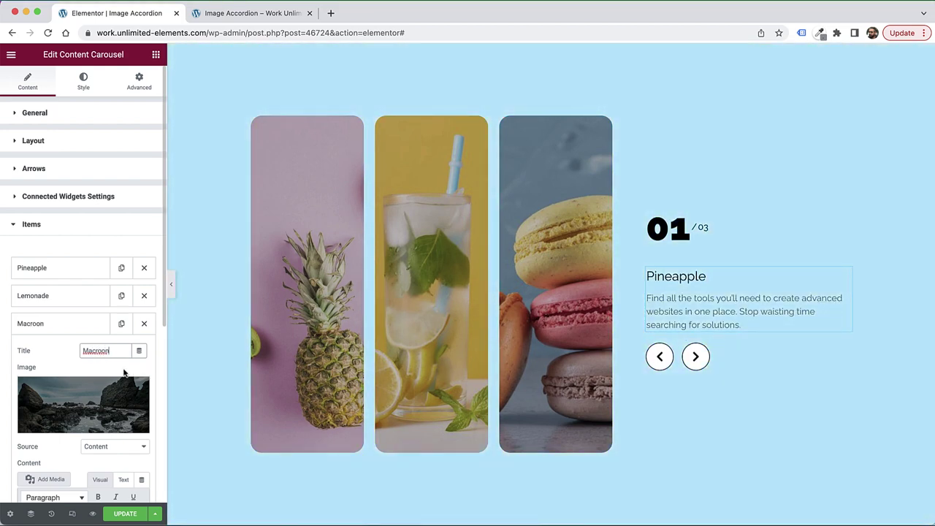
{"action": "left_click", "coordinate": [96, 351]}
{"action": "type", "text": "s"}
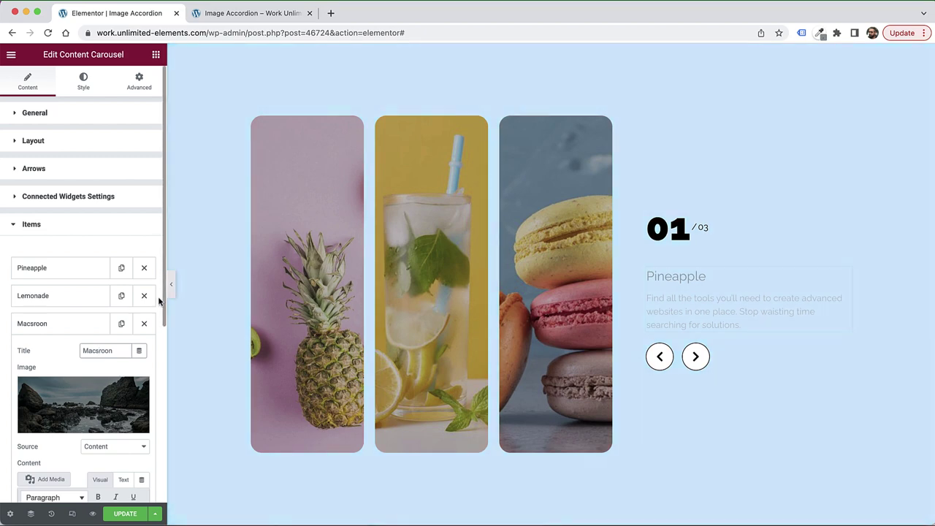
{"action": "key", "text": "BackSpace"}
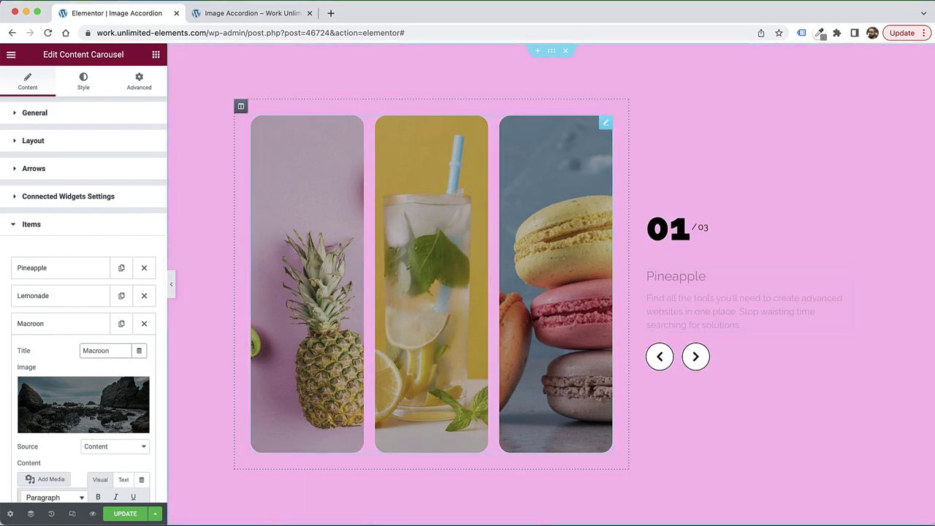
{"action": "type", "text": "a"}
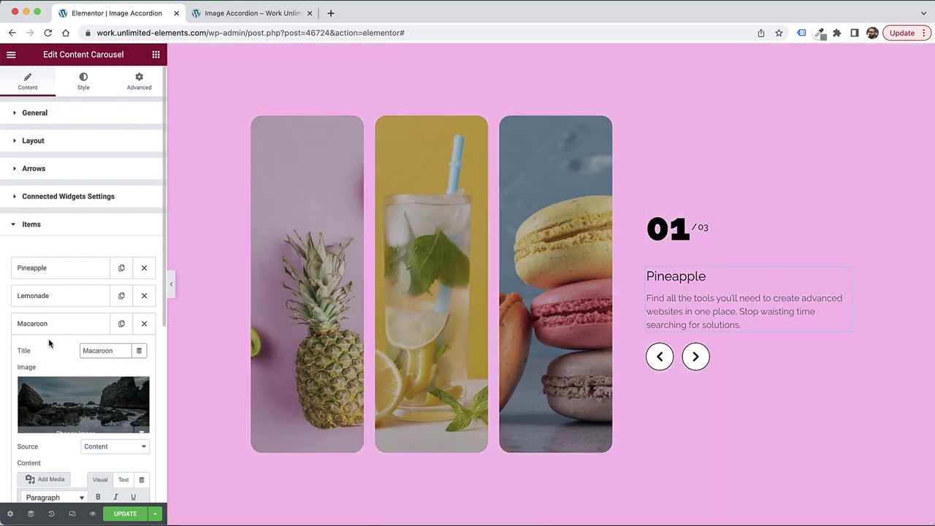
{"action": "left_click", "coordinate": [49, 347]}
{"action": "left_click", "coordinate": [119, 515]}
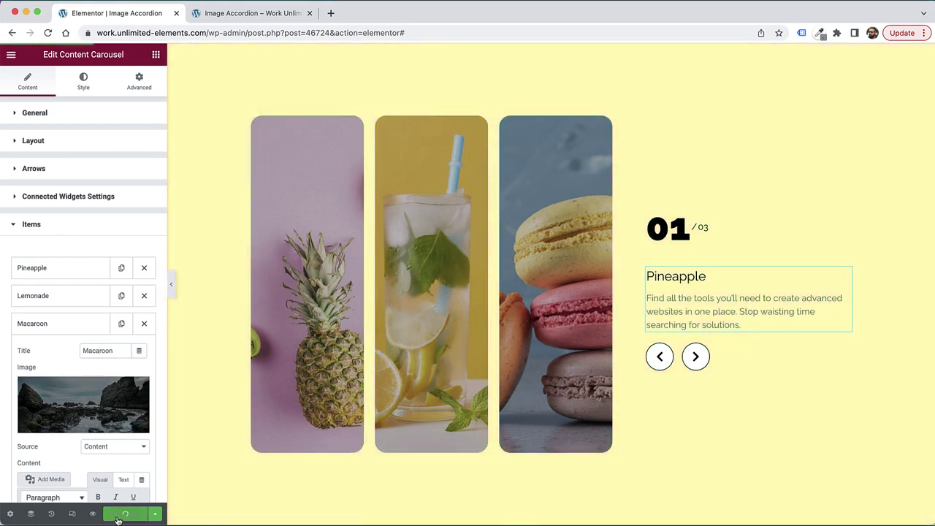
Enable sync in Sync Group 1 and the remote connection for the Content Carousel, and update the page
{"action": "left_click", "coordinate": [32, 204]}
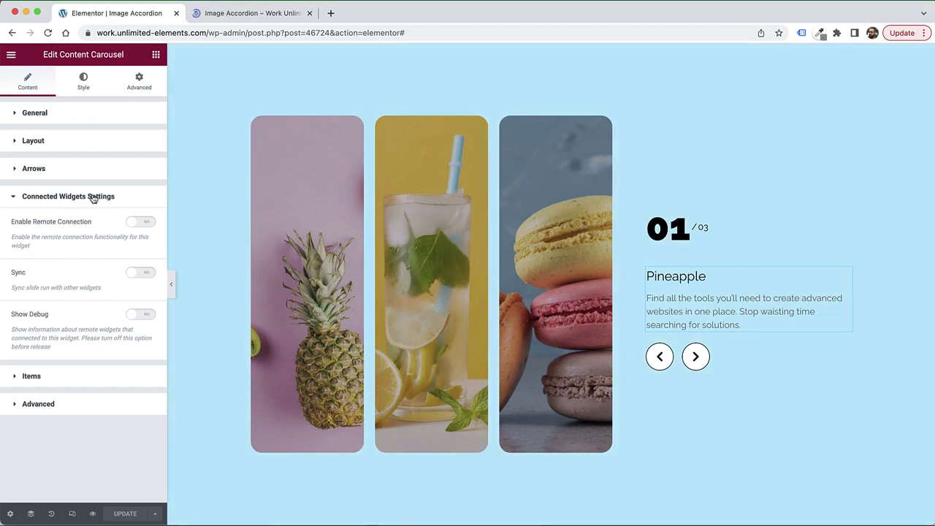
{"action": "left_click", "coordinate": [142, 273]}
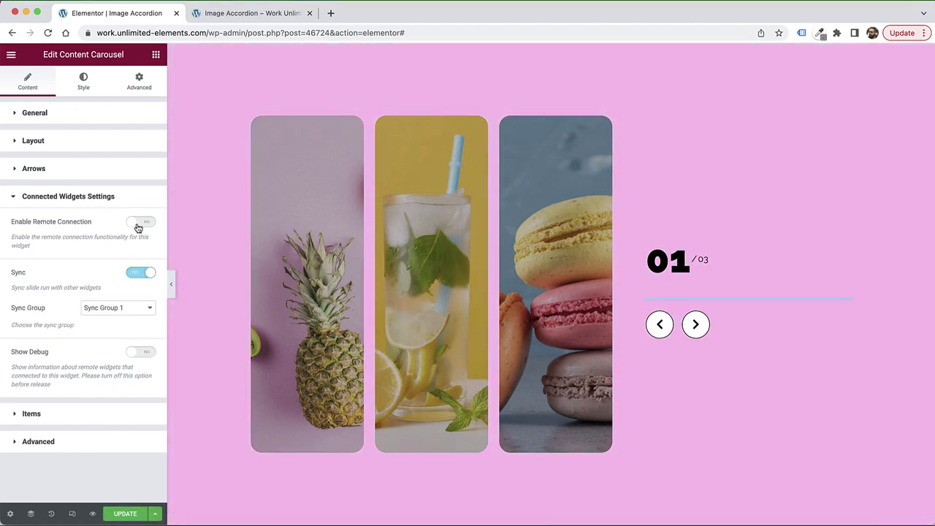
{"action": "left_click", "coordinate": [139, 222]}
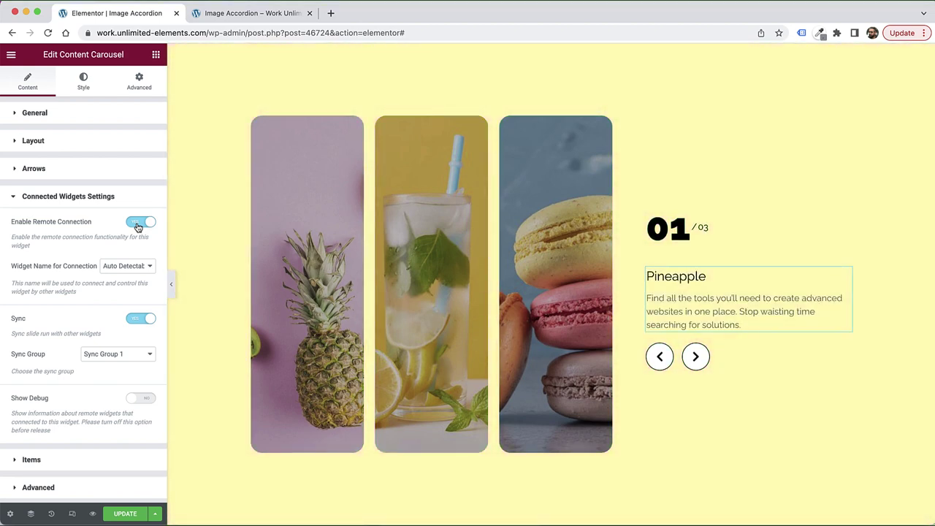
{"action": "left_click", "coordinate": [128, 513]}
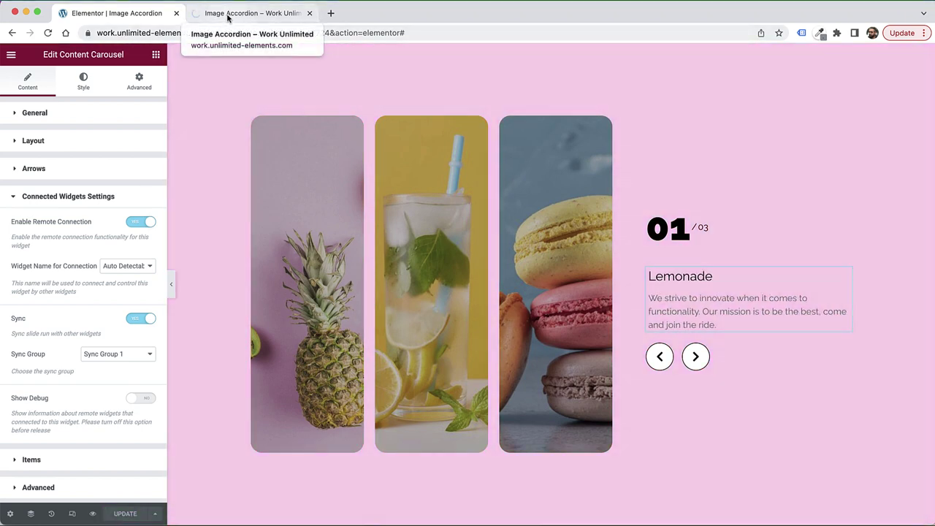
Check on the preview page that the carousel, counter and background follow the remote arrows and the accordion images
{"action": "left_click", "coordinate": [228, 13]}
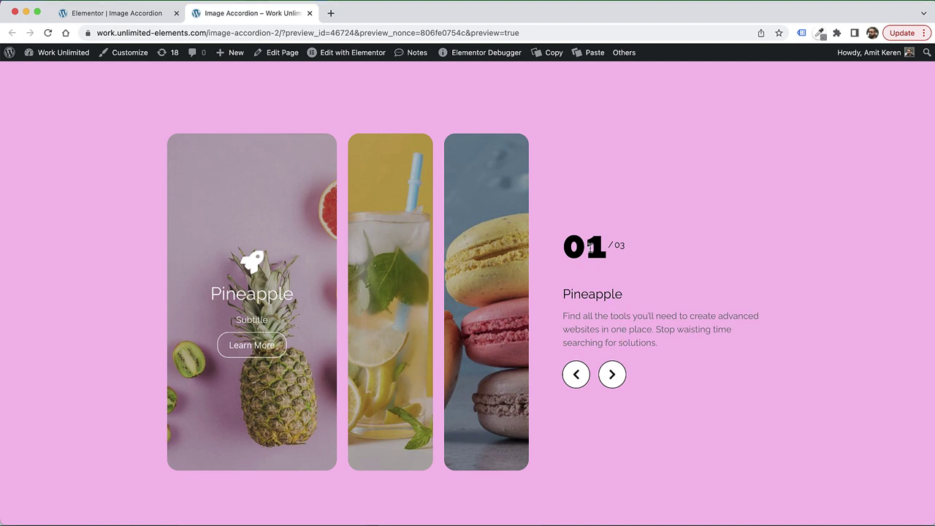
{"action": "left_click", "coordinate": [614, 384]}
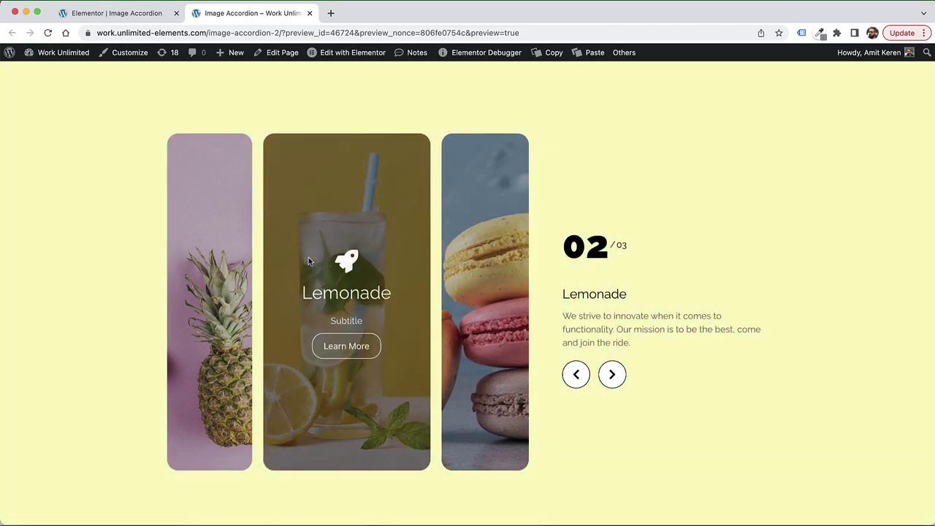
{"action": "mouse_move", "coordinate": [232, 263]}
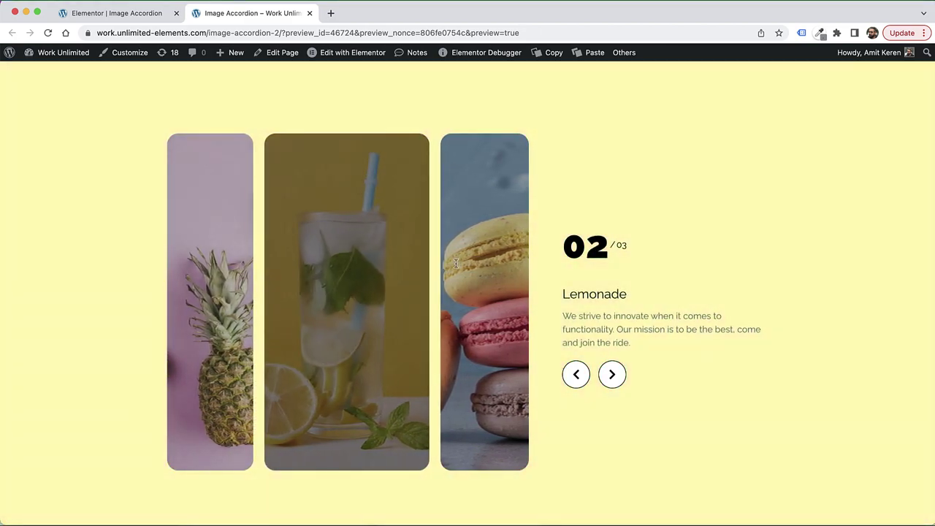
{"action": "mouse_move", "coordinate": [458, 266]}
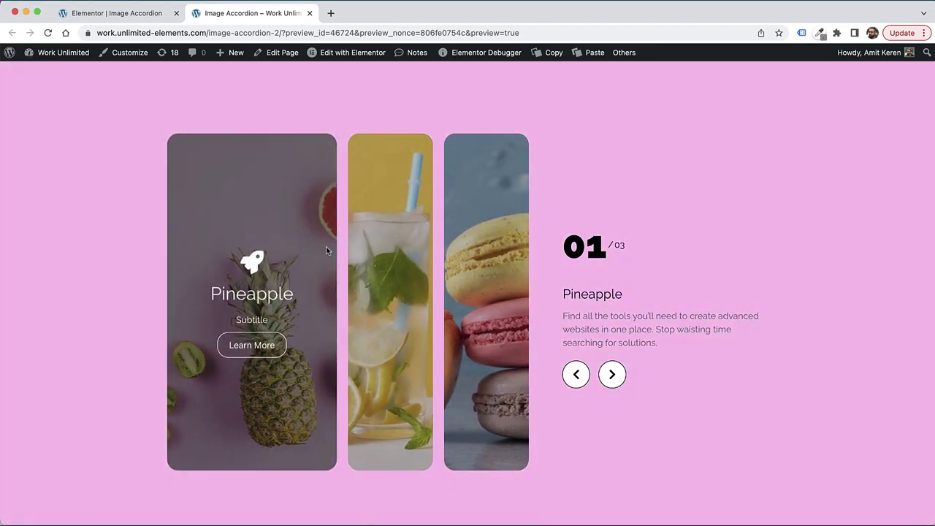
{"action": "mouse_move", "coordinate": [354, 255]}
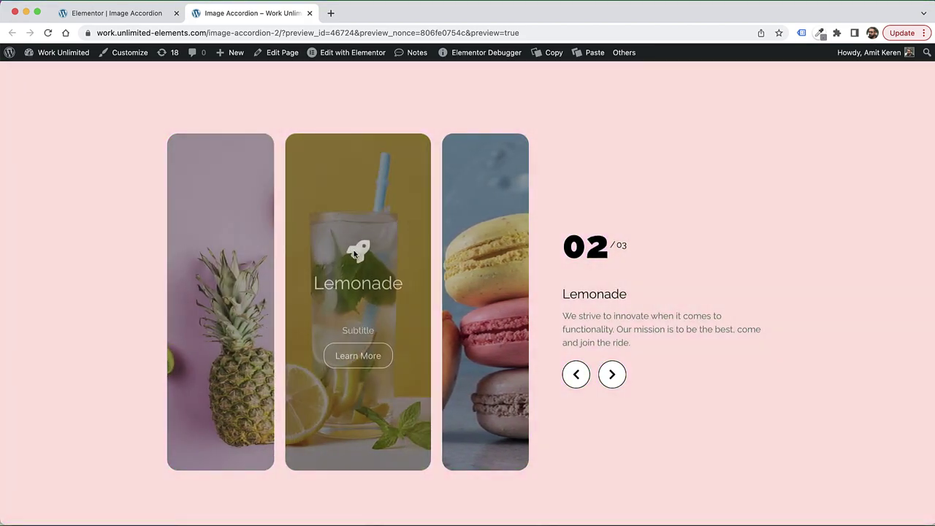
{"action": "mouse_move", "coordinate": [477, 238]}
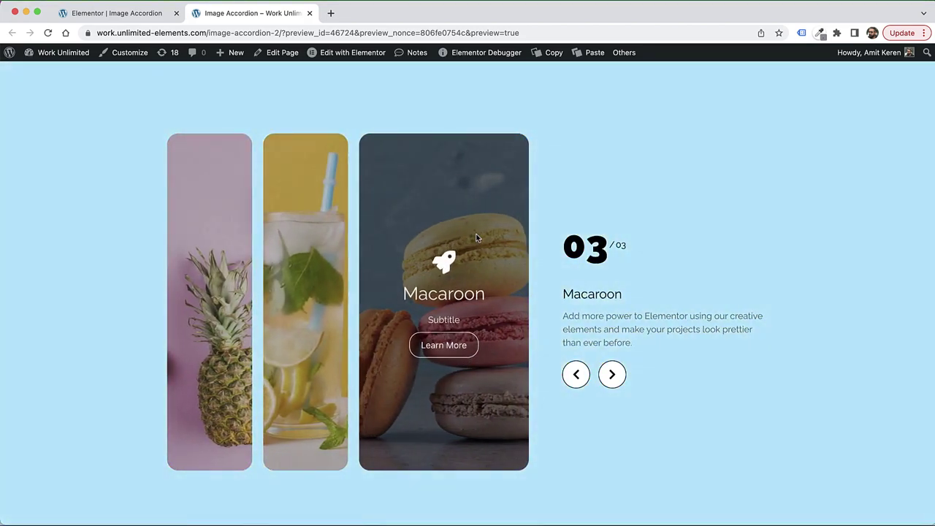